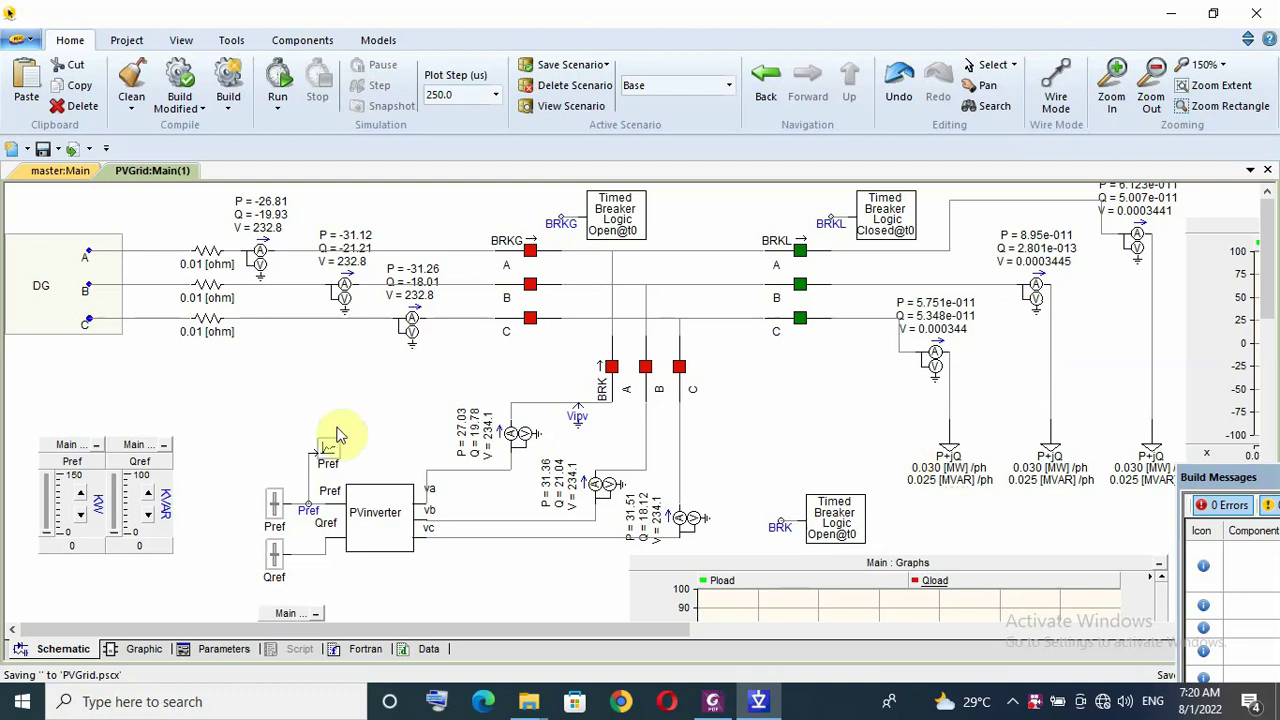
- Review the IC engine parameters and the governor PI controller settings without changing them
click(374, 525)
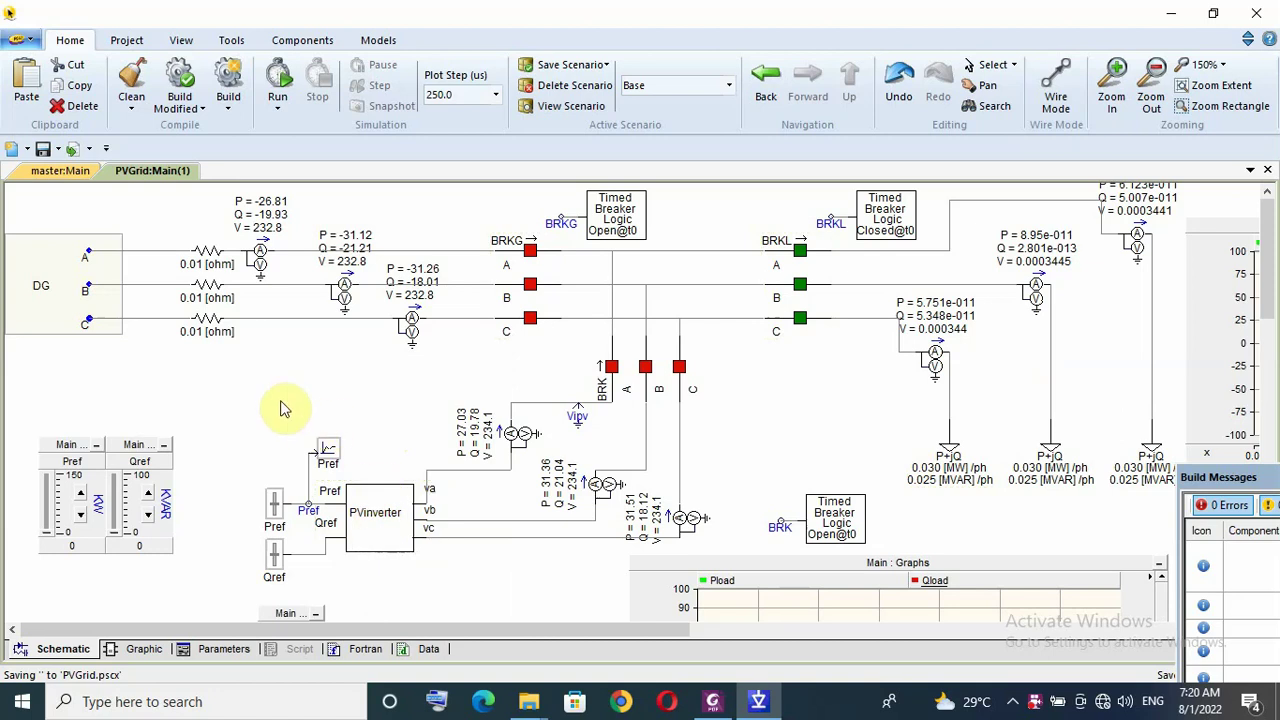
scroll(312, 430, down, 3)
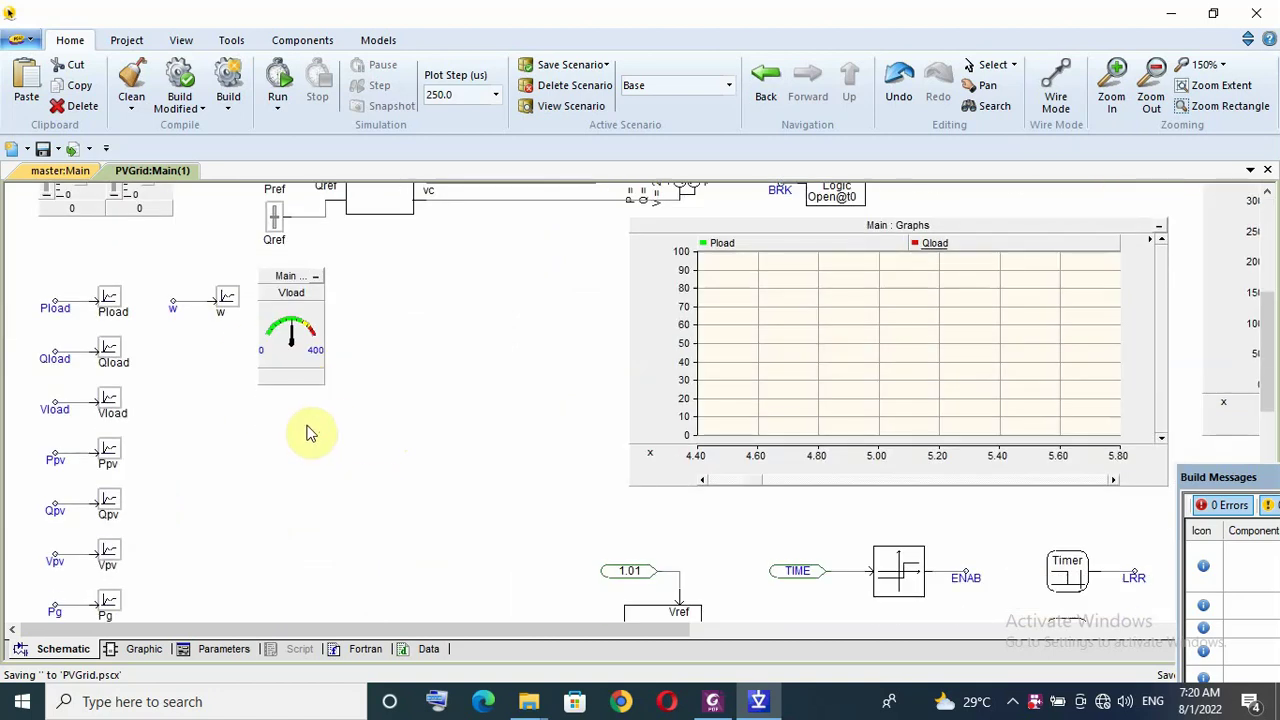
scroll(310, 428, up, 2)
scroll(312, 424, down, 1)
scroll(312, 424, up, 1)
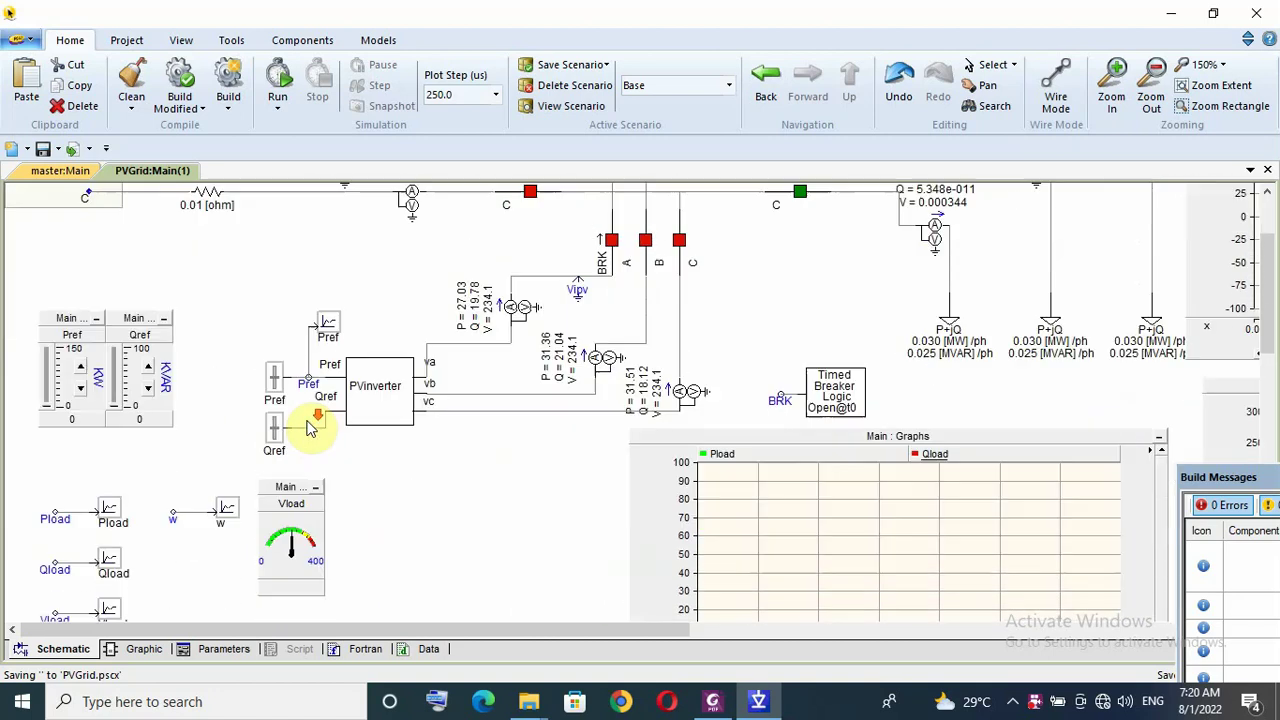
scroll(360, 430, down, 10)
scroll(405, 435, down, 3)
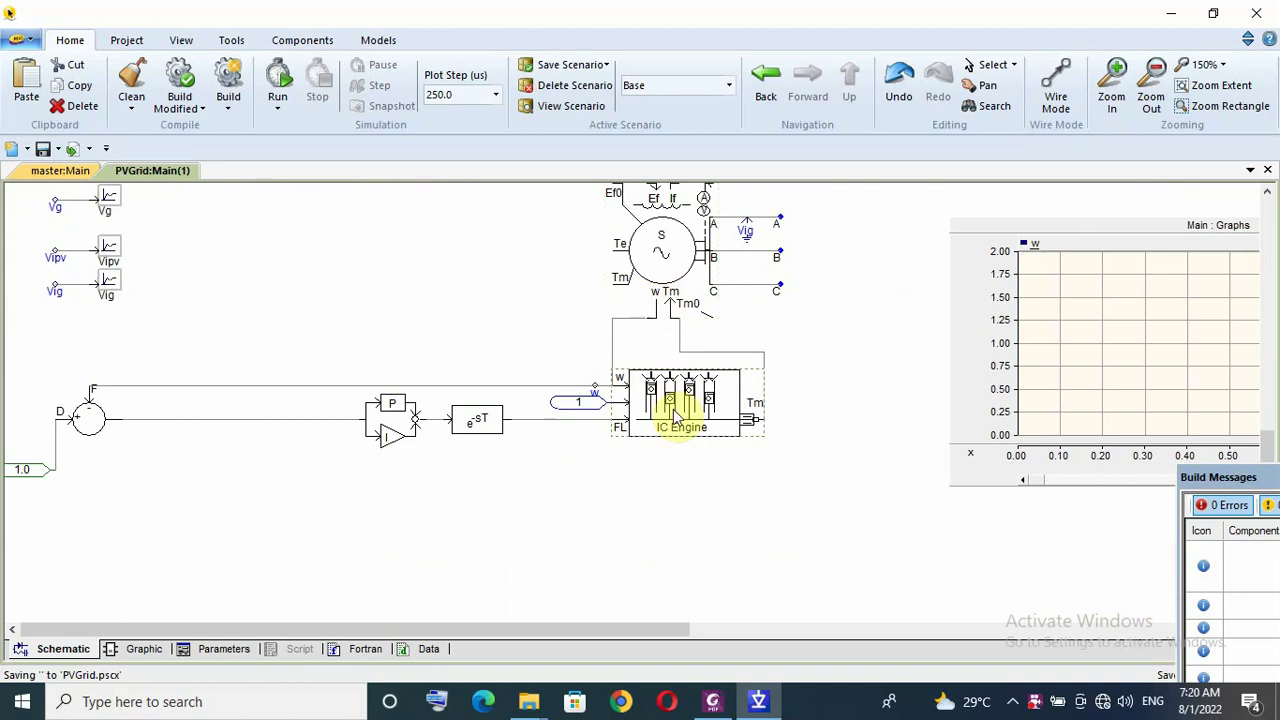
double_click(673, 409)
click(822, 250)
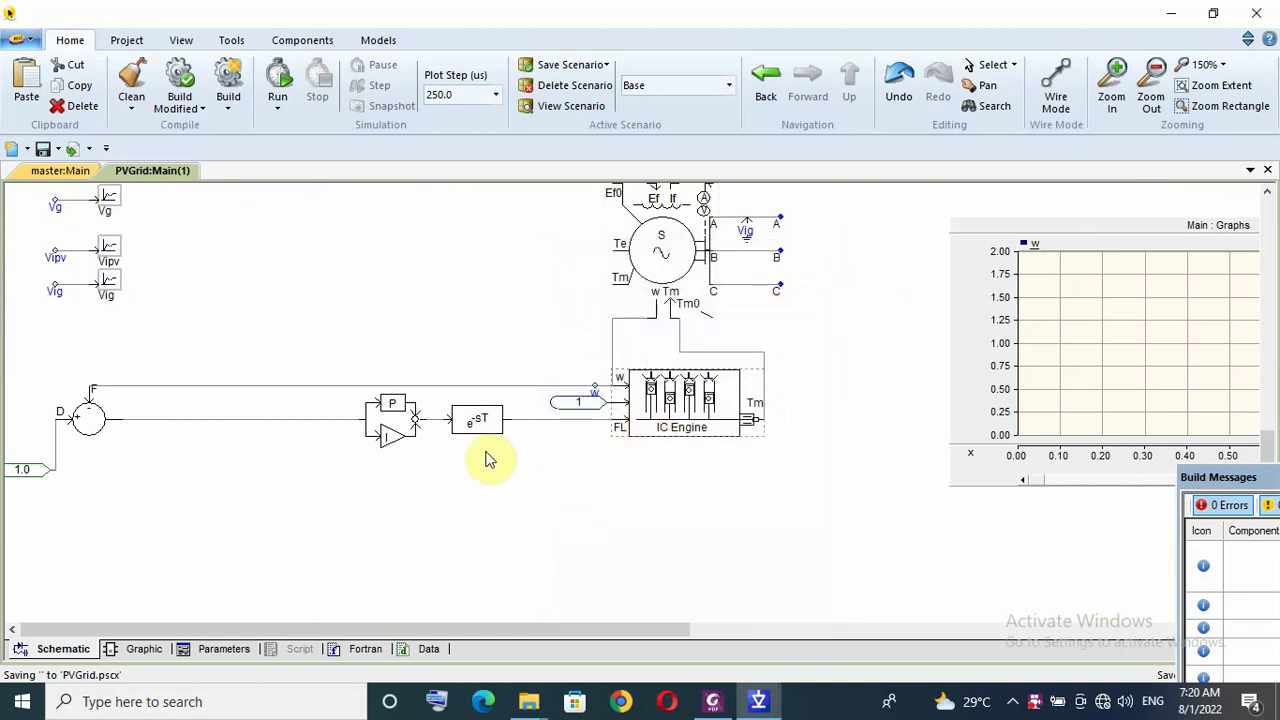
double_click(400, 420)
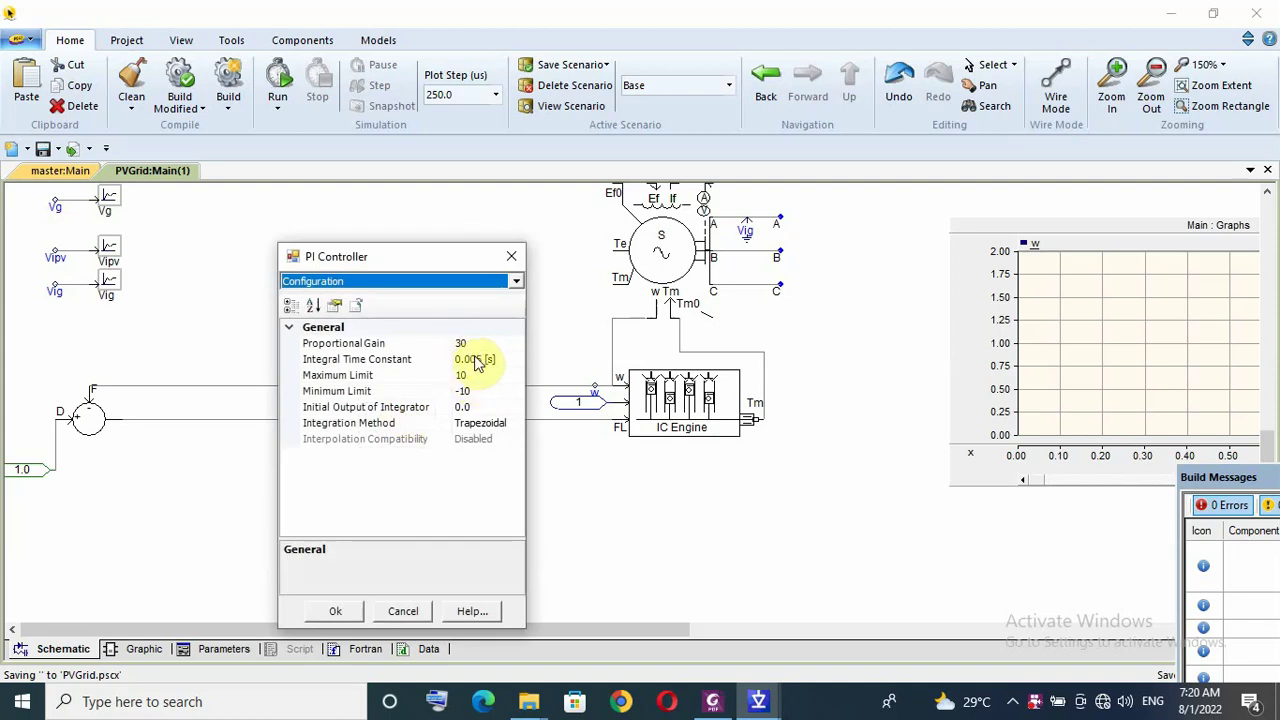
click(513, 258)
- Inspect the PI controller inside the PVinverter block, then return to the main grid schematic
scroll(491, 320, up, 5)
double_click(403, 272)
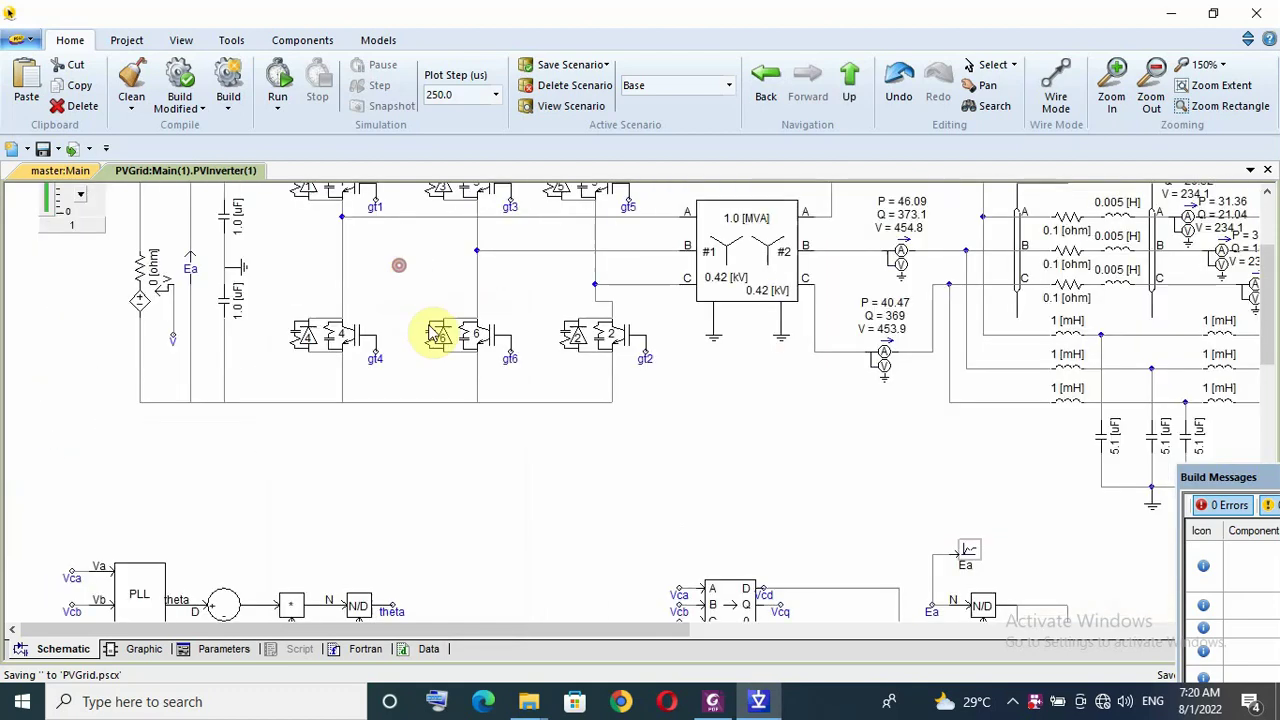
scroll(494, 420, down, 10)
double_click(308, 270)
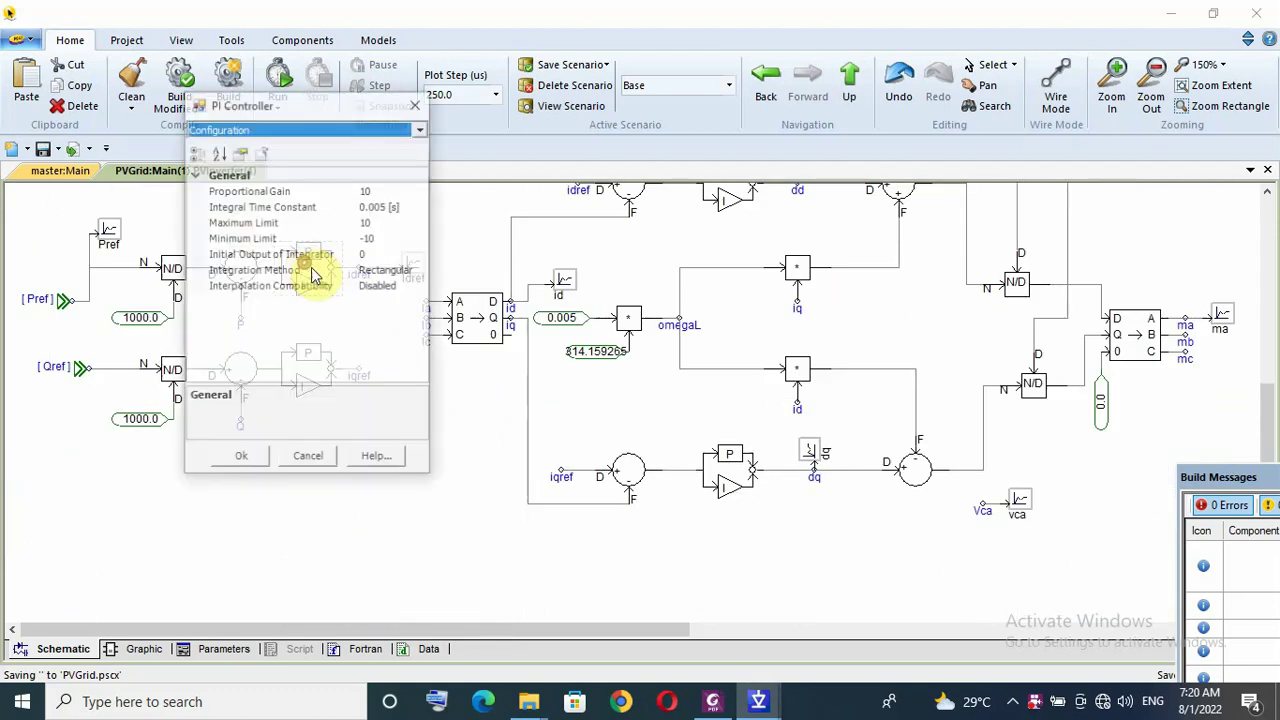
click(416, 104)
click(828, 85)
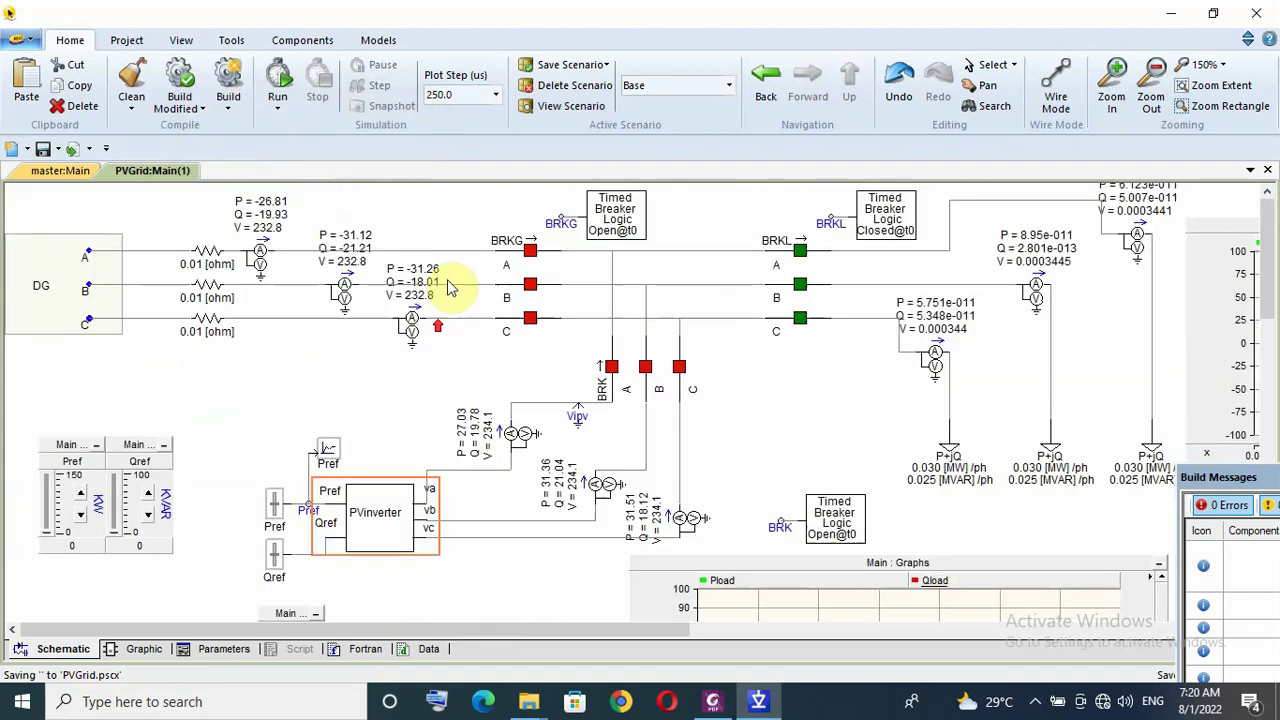
- Start the simulation and enter Pref 90 and Qref 60 in the slider boxes
click(277, 80)
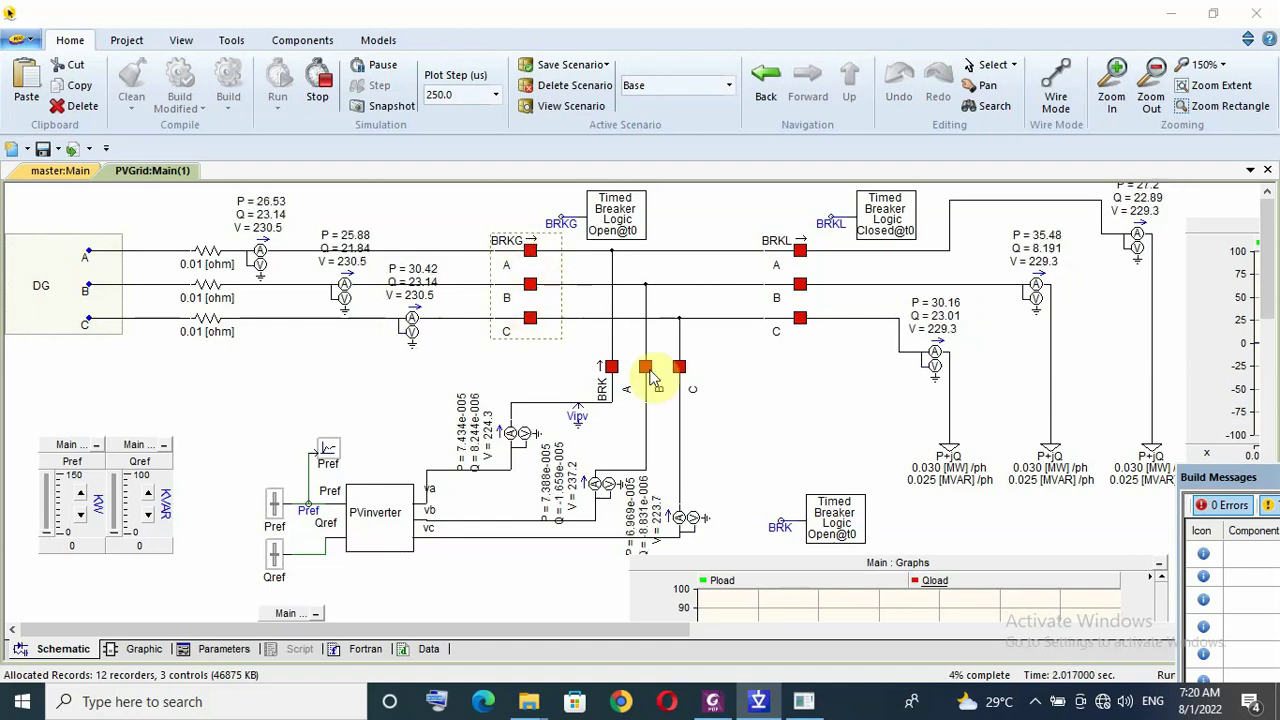
click(73, 545)
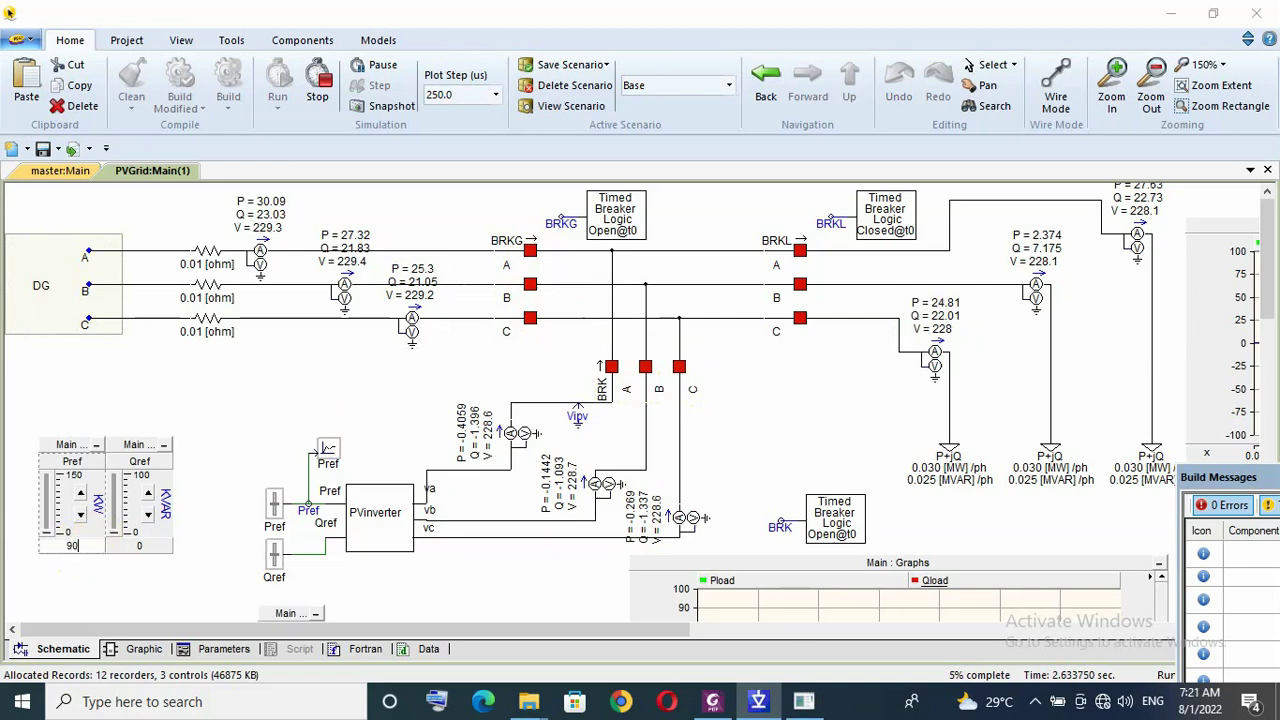
text(90)
key(Return)
click(143, 544)
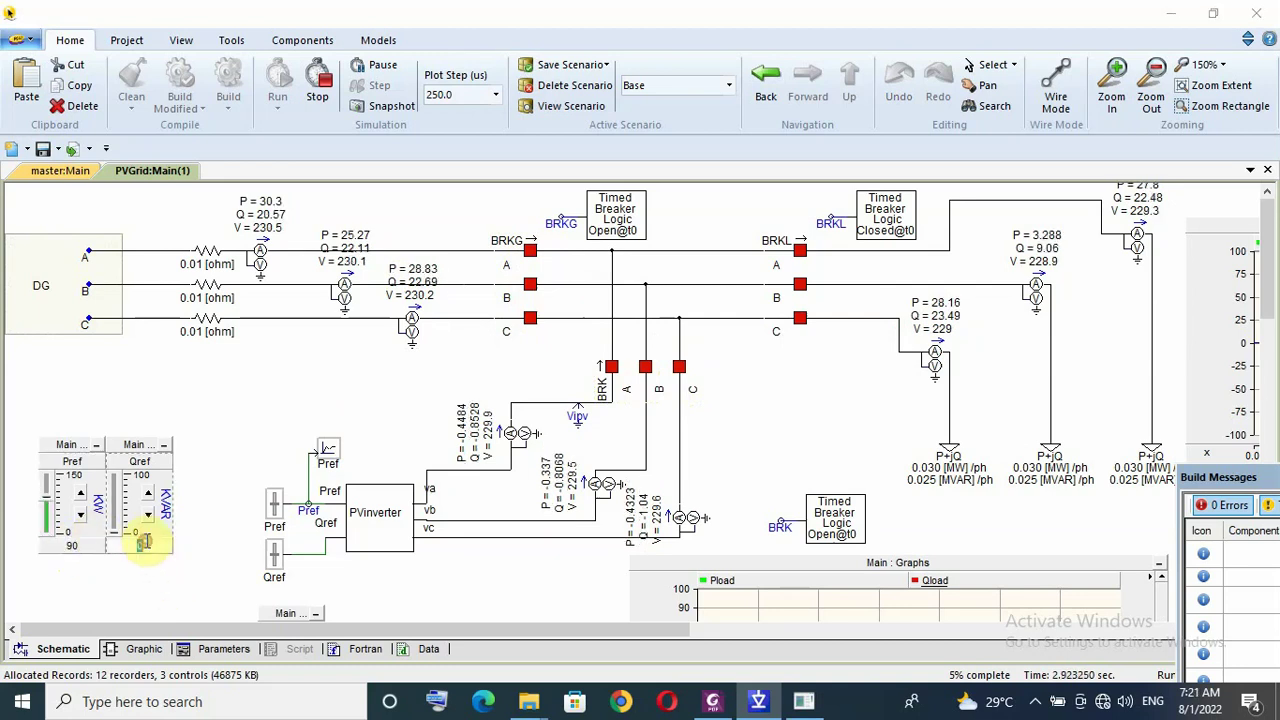
text(60)
key(Return)
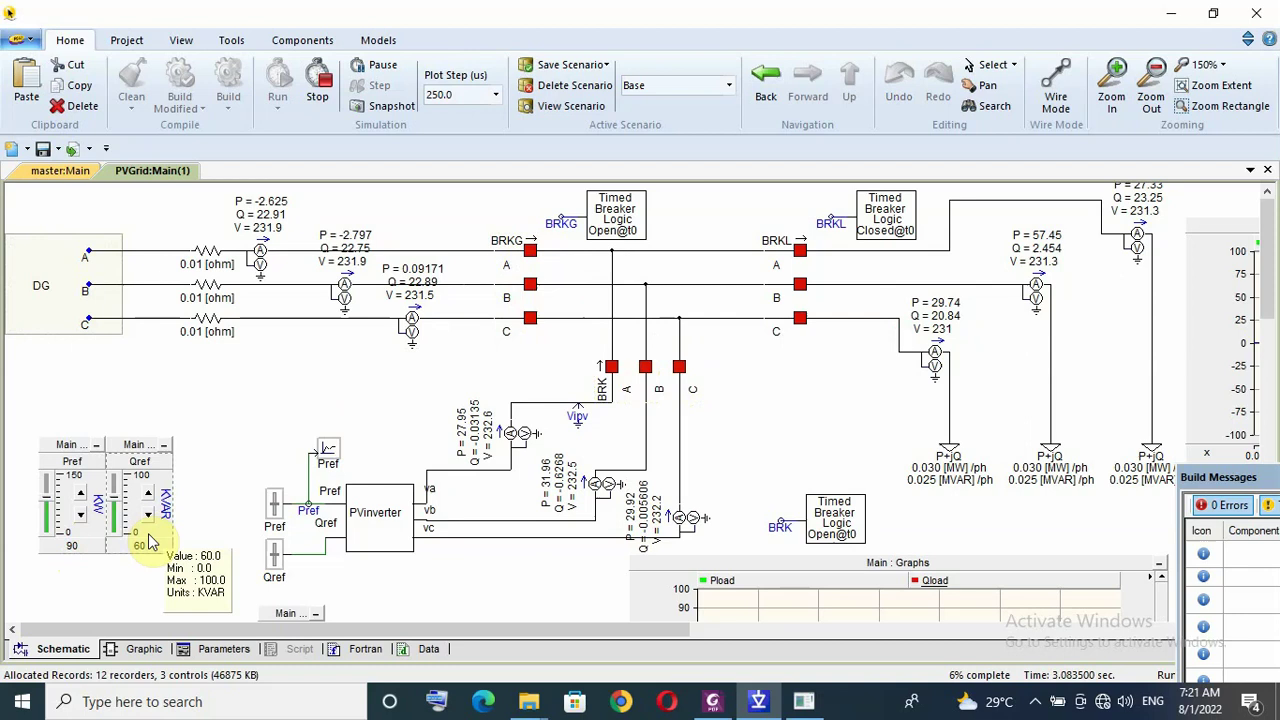
- Scroll across to the Ppv/Pg and Qg/Qpv graphs to watch the sharing response
scroll(240, 500, down, 5)
scroll(240, 500, down, 5)
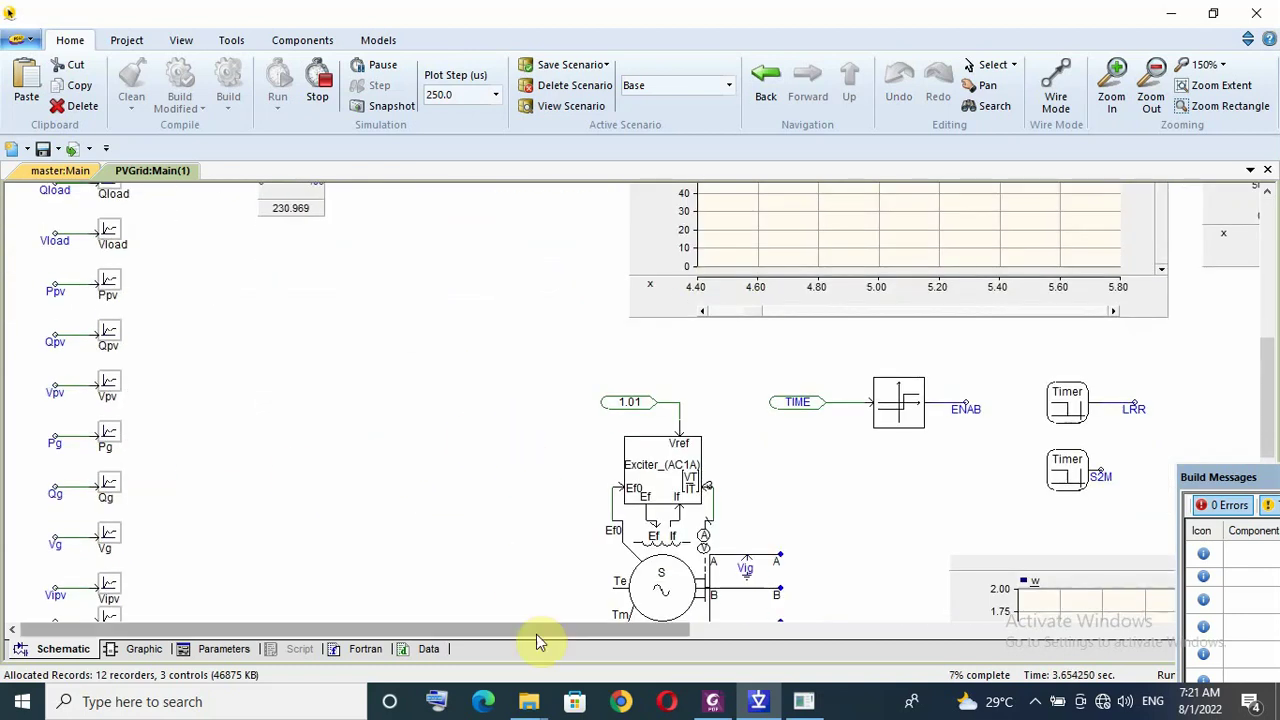
drag(536, 634, 955, 640)
scroll(837, 500, down, 5)
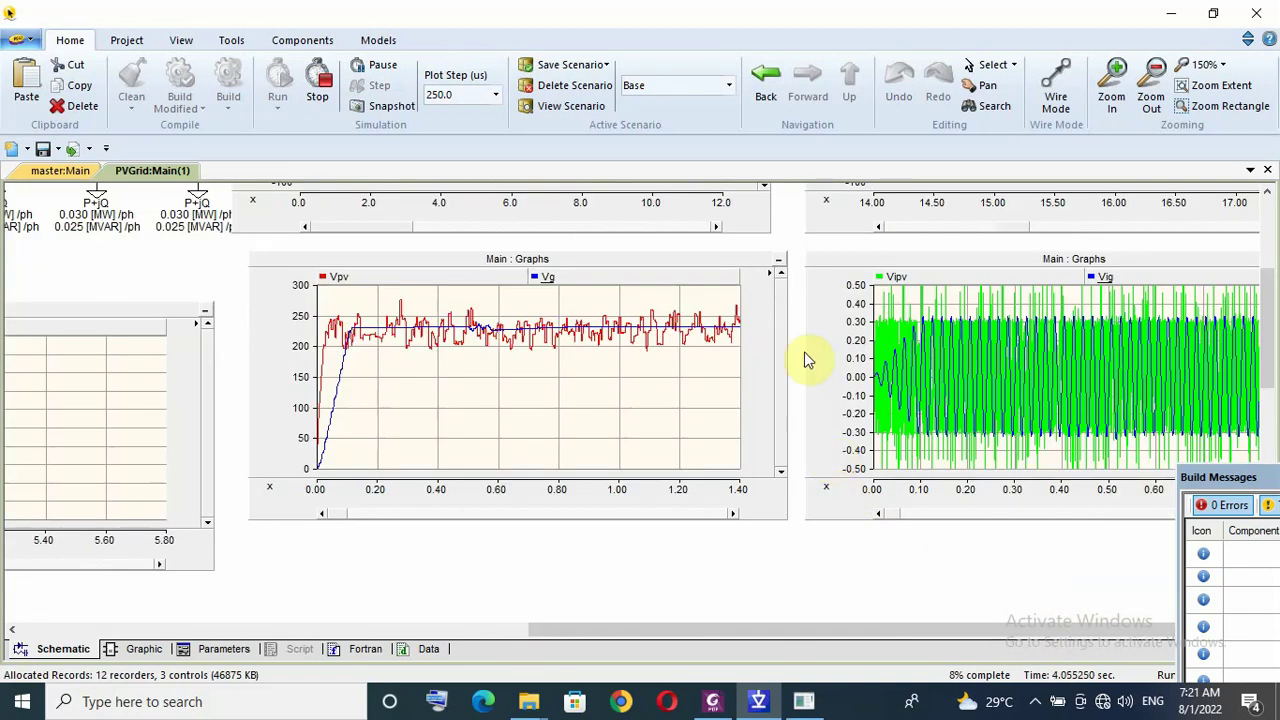
scroll(800, 352, up, 1)
scroll(800, 352, up, 4)
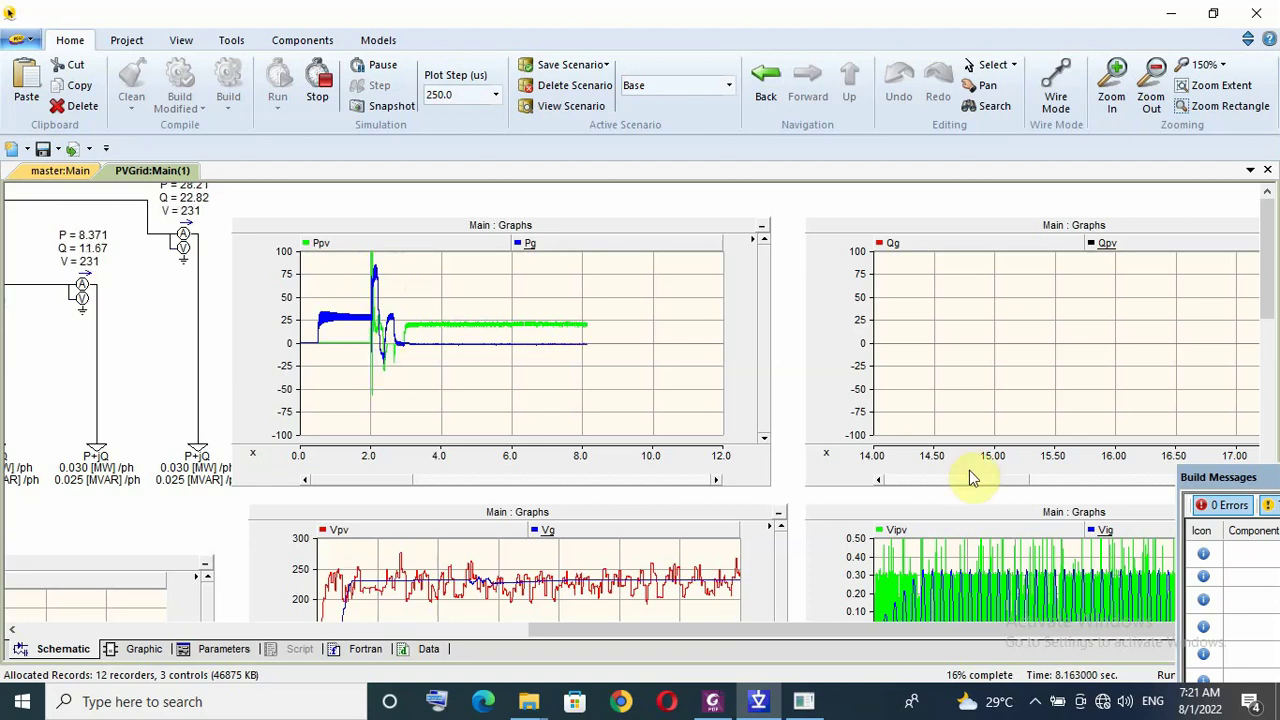
drag(1020, 479, 905, 480)
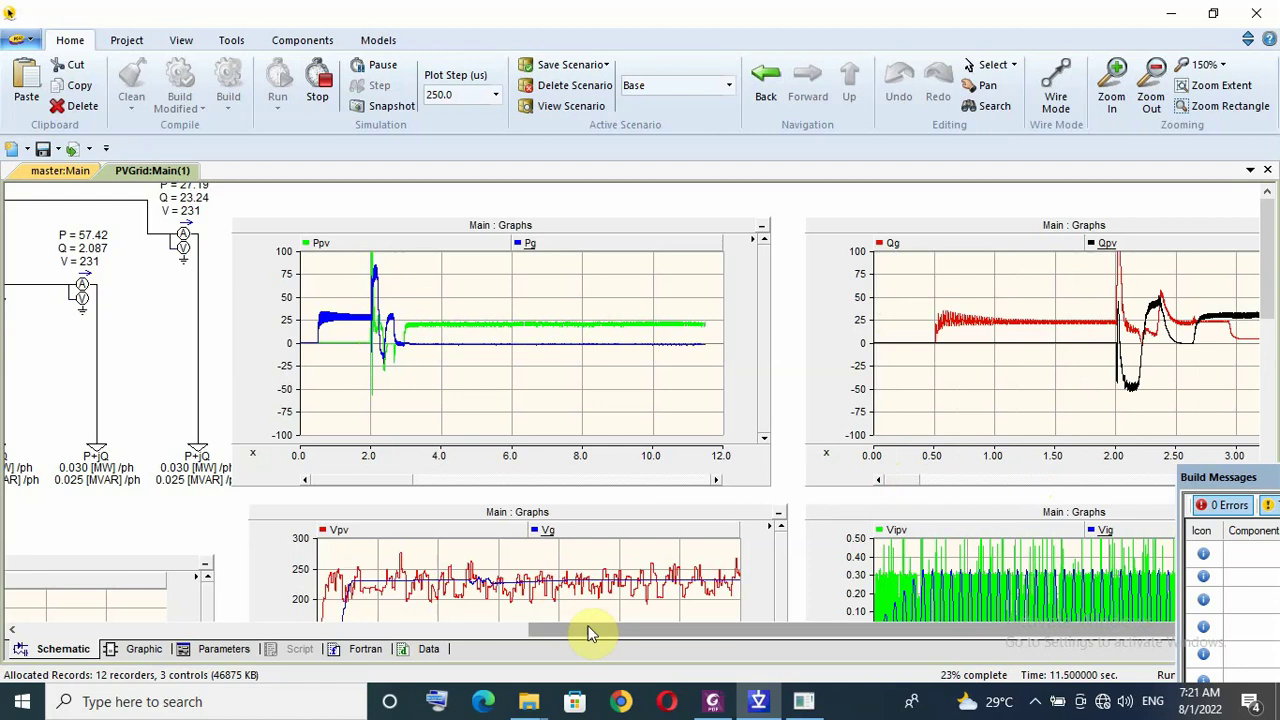
drag(590, 633, 85, 630)
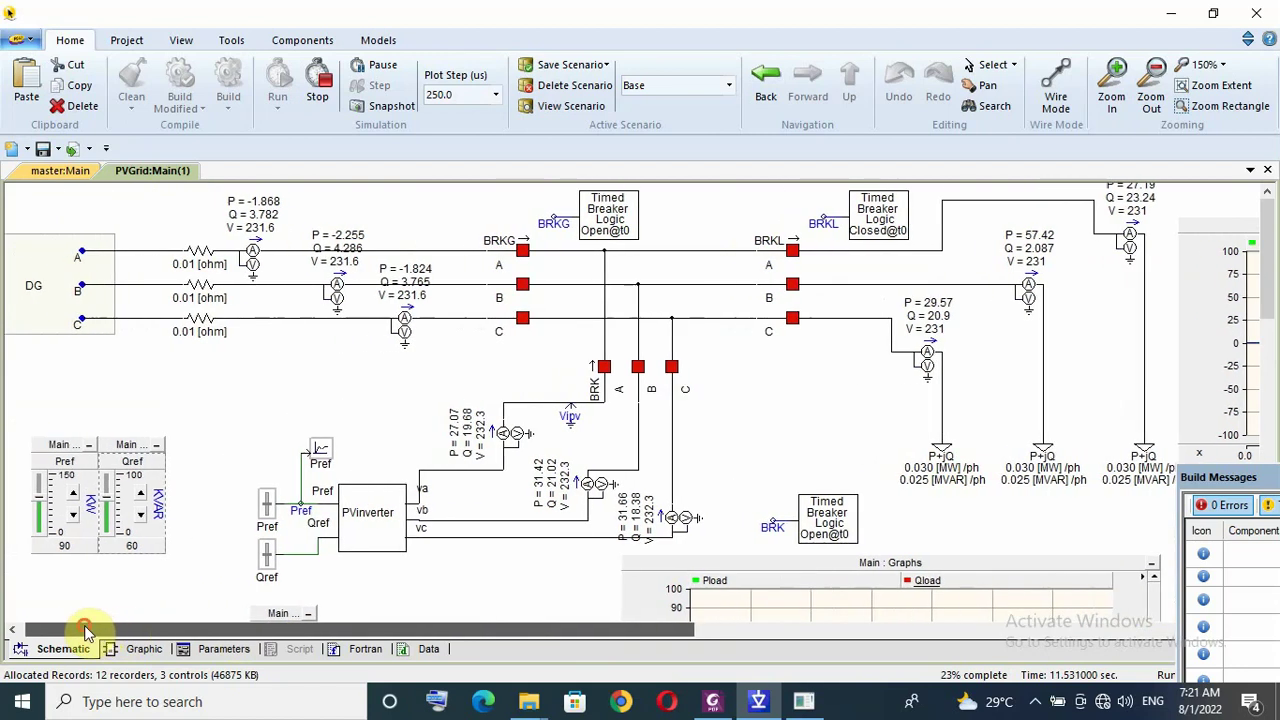
- Stop the simulation, drag the Pref and Qref sliders to 0, and run again
click(318, 82)
drag(43, 510, 36, 536)
drag(108, 498, 106, 532)
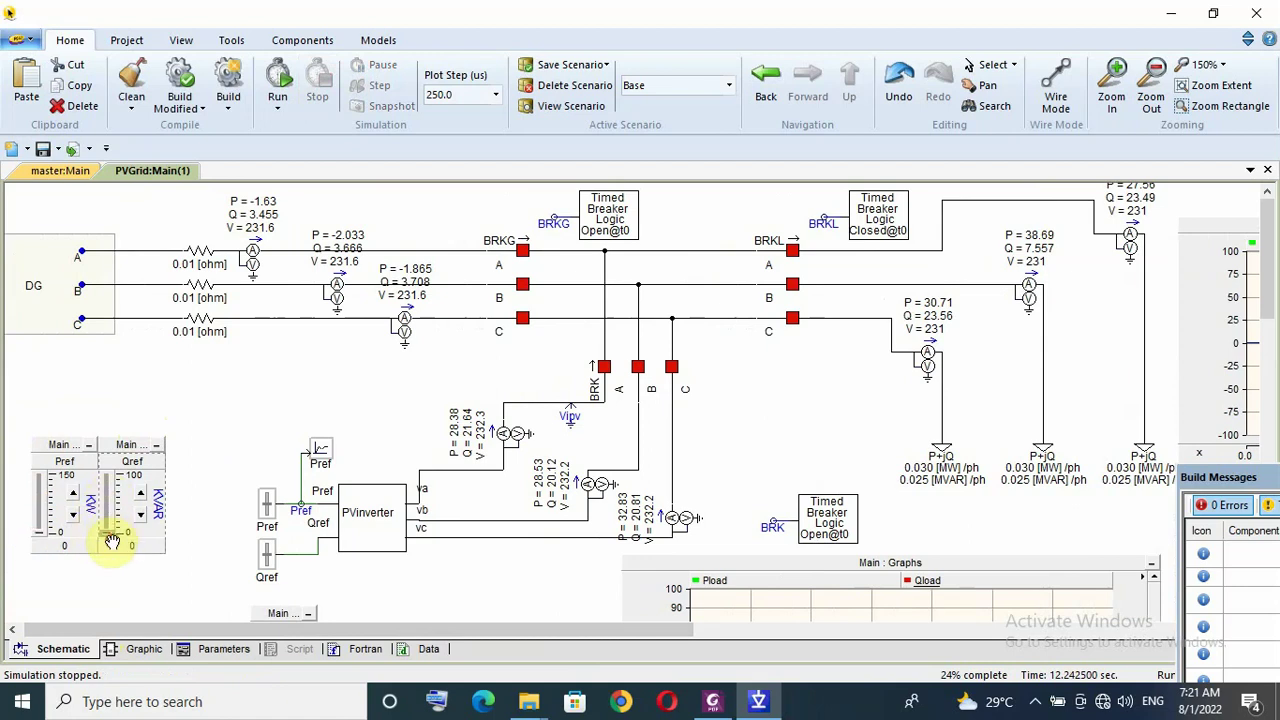
click(278, 80)
- Raise Pref to about 90.48 kW and Qref to about 60.32 kVAR with the sliders
scroll(143, 480, down, 5)
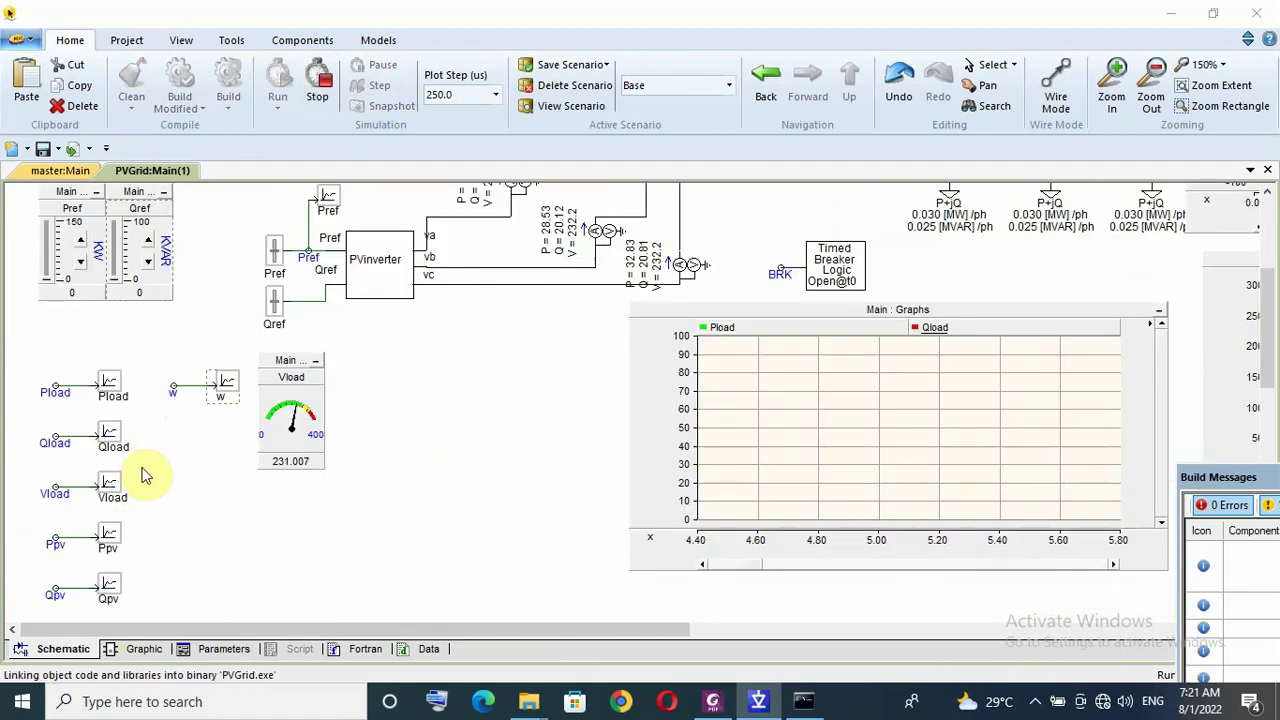
scroll(206, 329, up, 4)
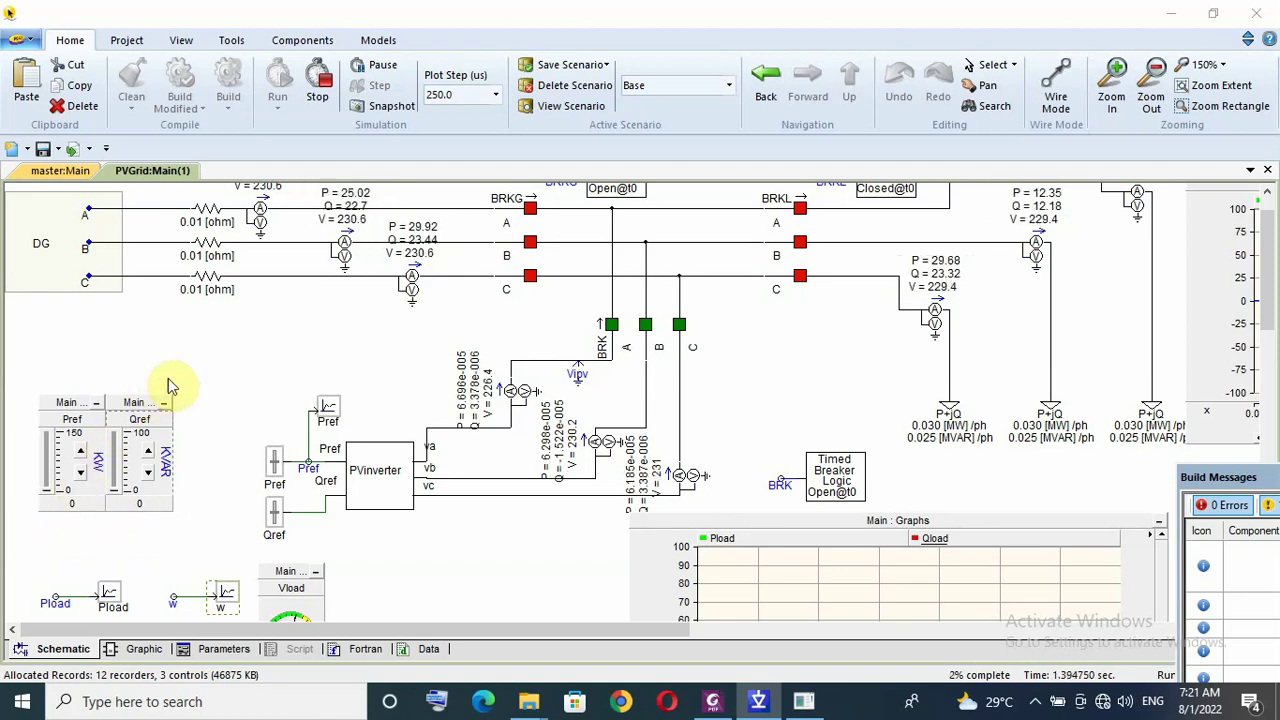
scroll(195, 377, up, 1)
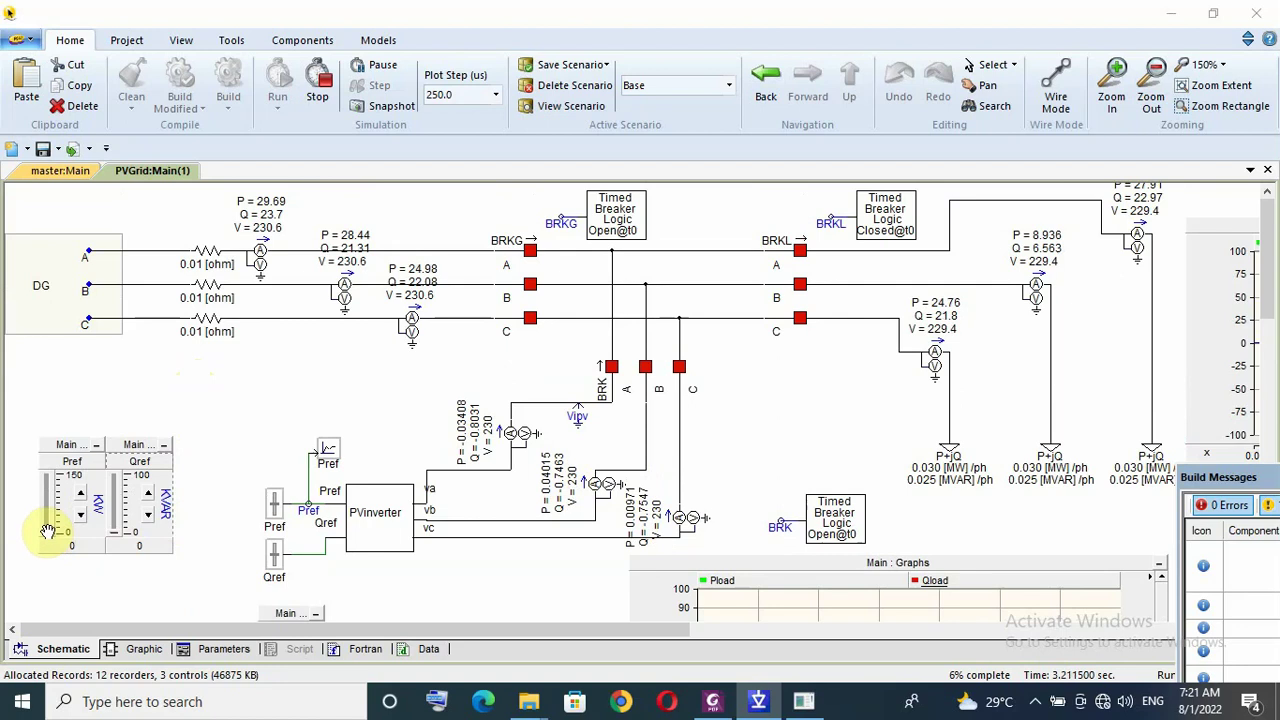
drag(47, 530, 53, 510)
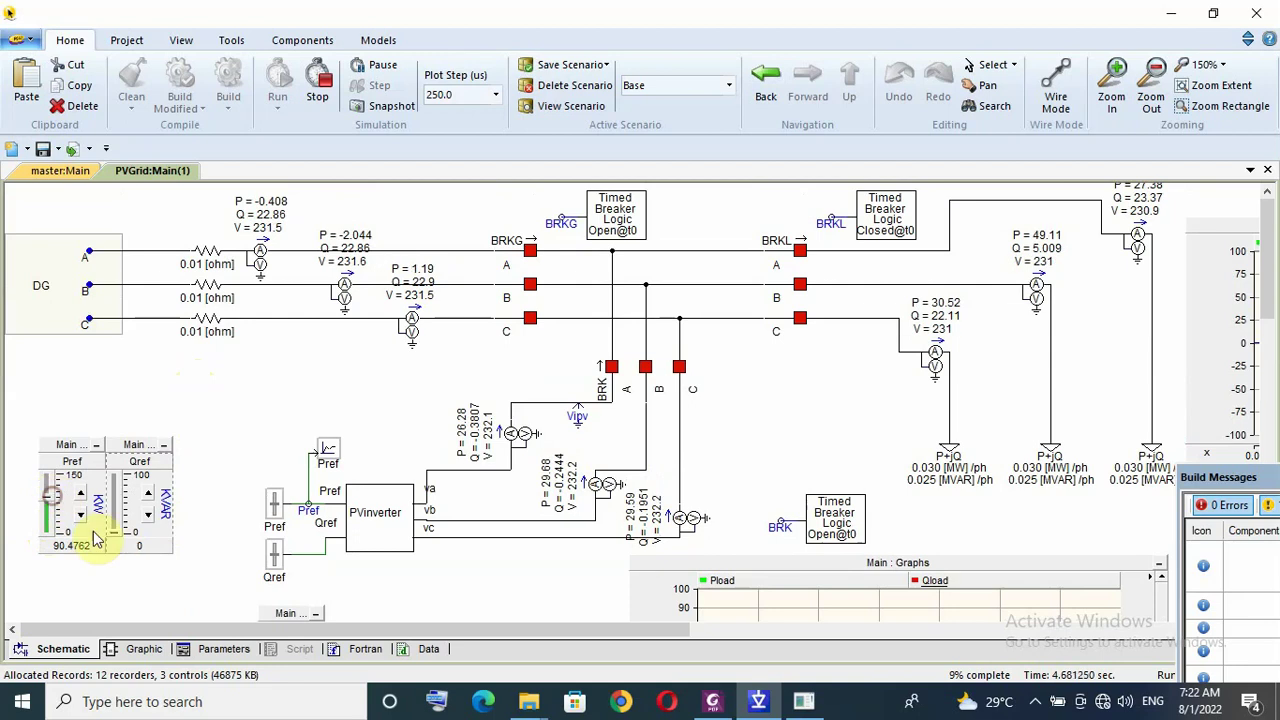
drag(113, 535, 117, 502)
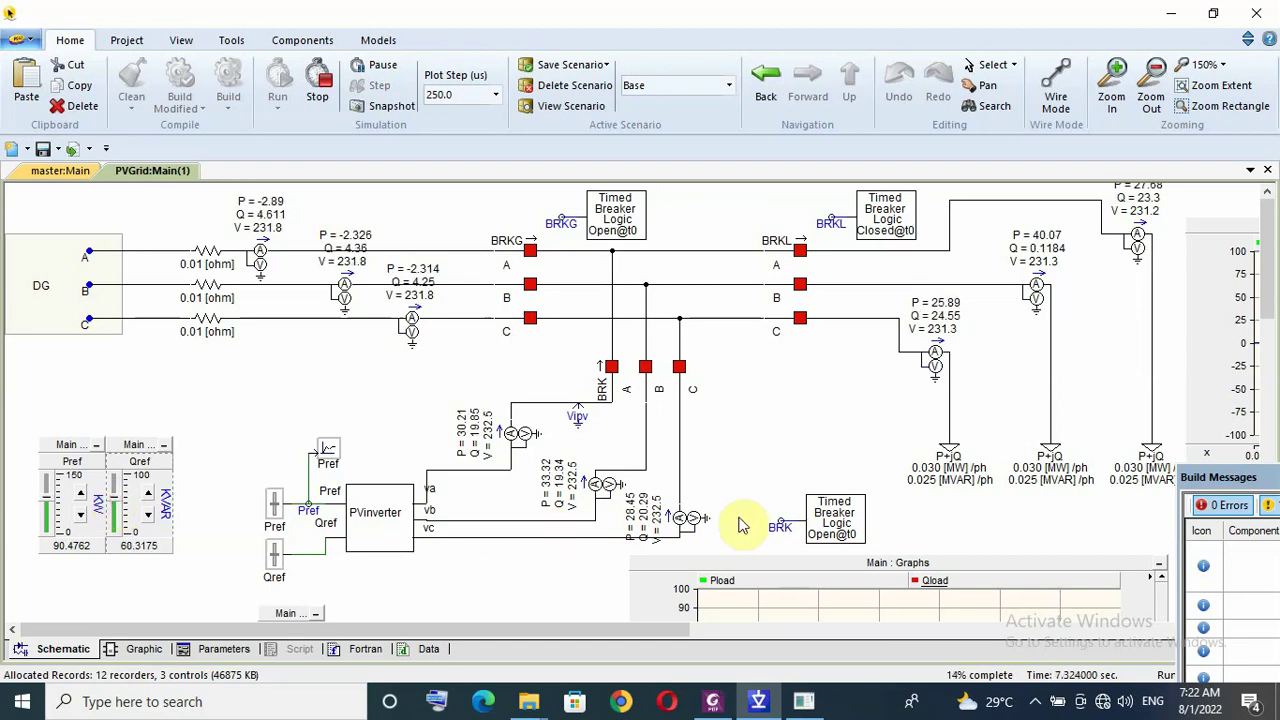
- Watch Ppv settle near 25 while Pg falls to about zero, then scroll back to the circuit
scroll(800, 363, down, 5)
scroll(590, 485, down, 2)
scroll(596, 484, up, 7)
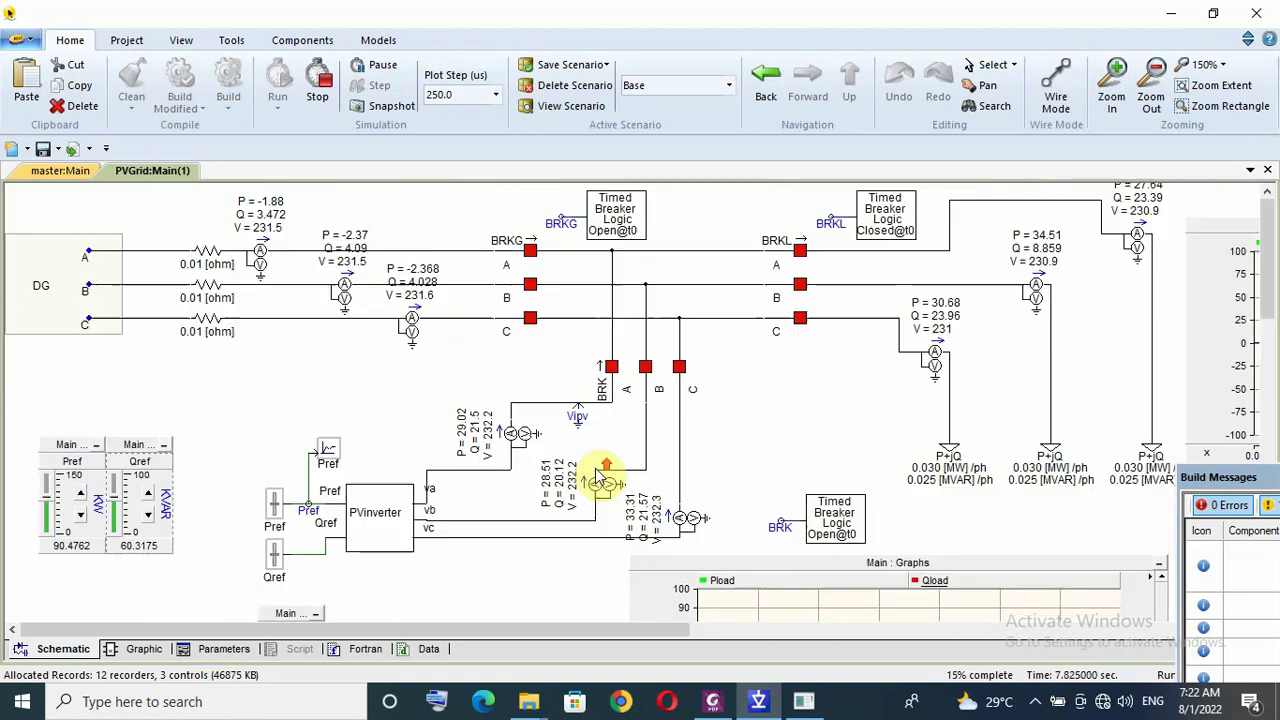
scroll(614, 610, right, 5)
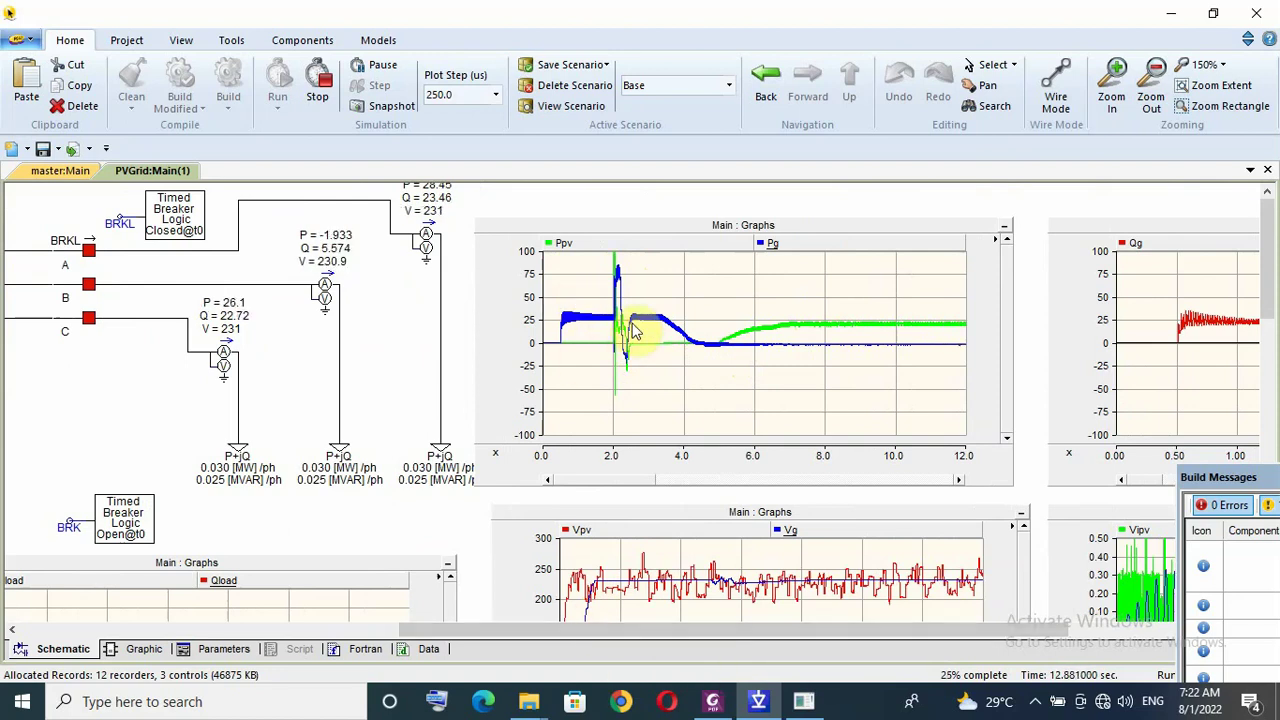
mouse_move(631, 328)
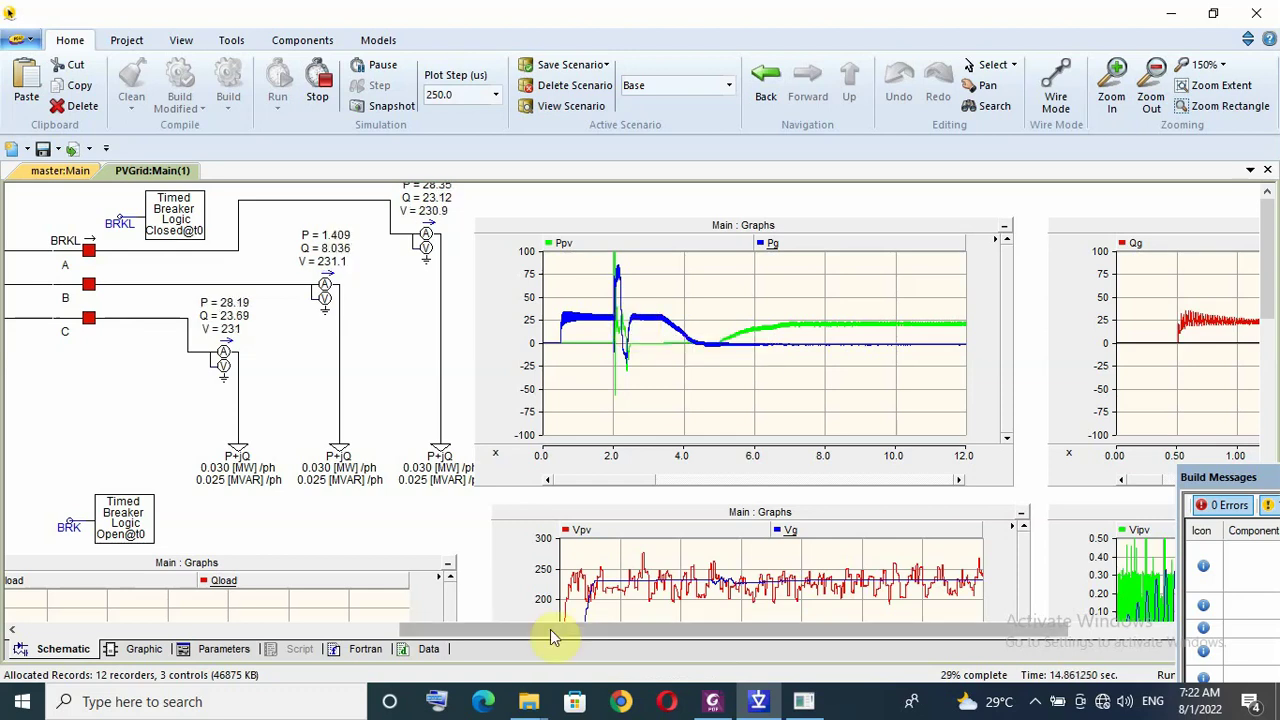
drag(552, 634, 158, 637)
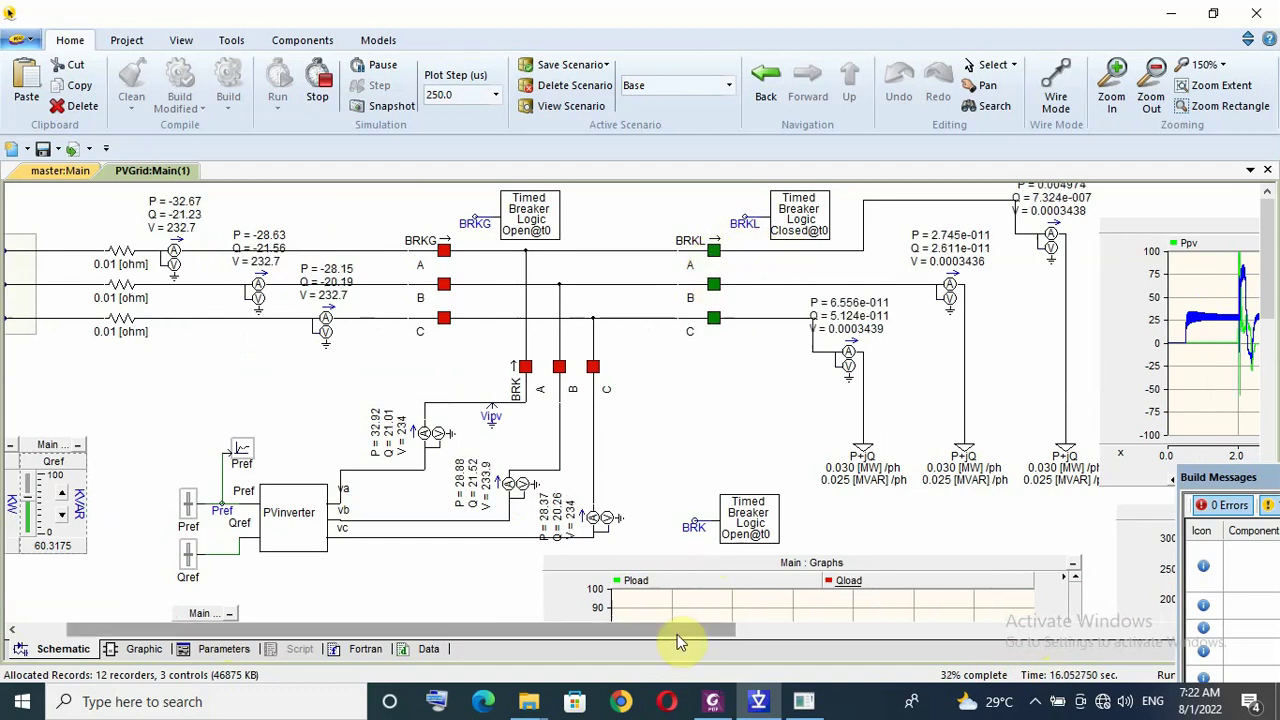
drag(680, 637, 594, 622)
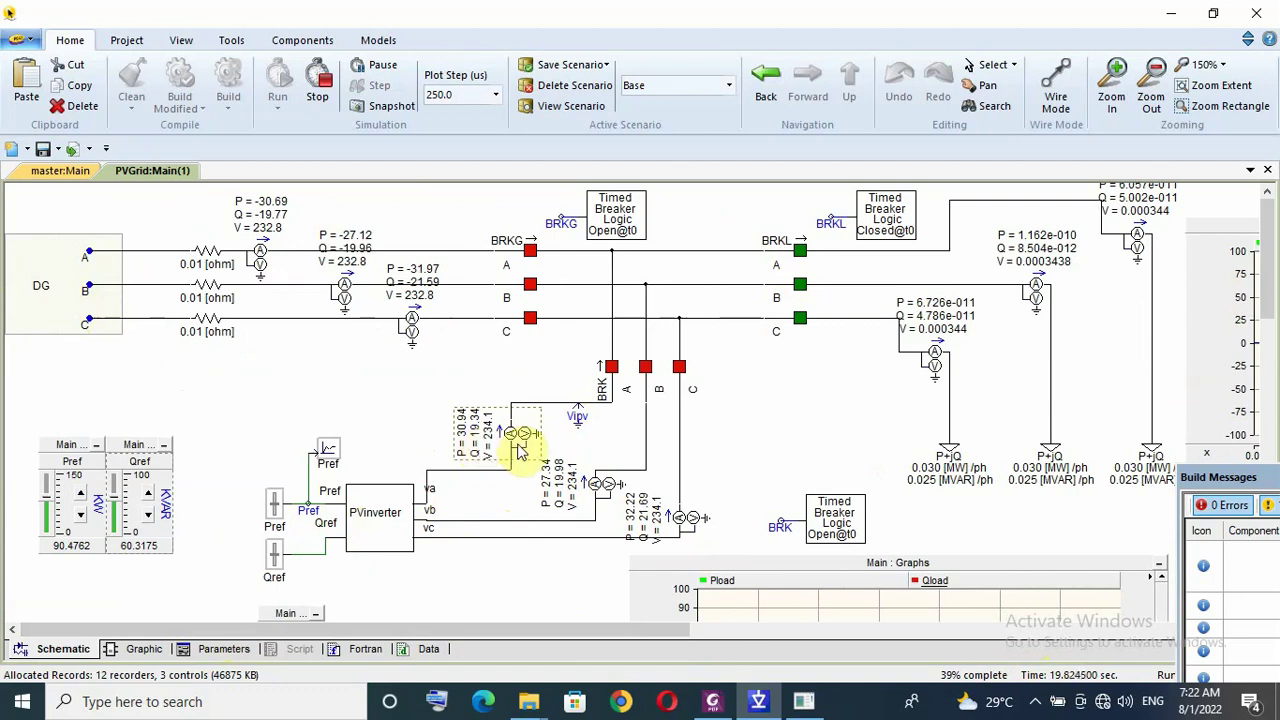
click(520, 450)
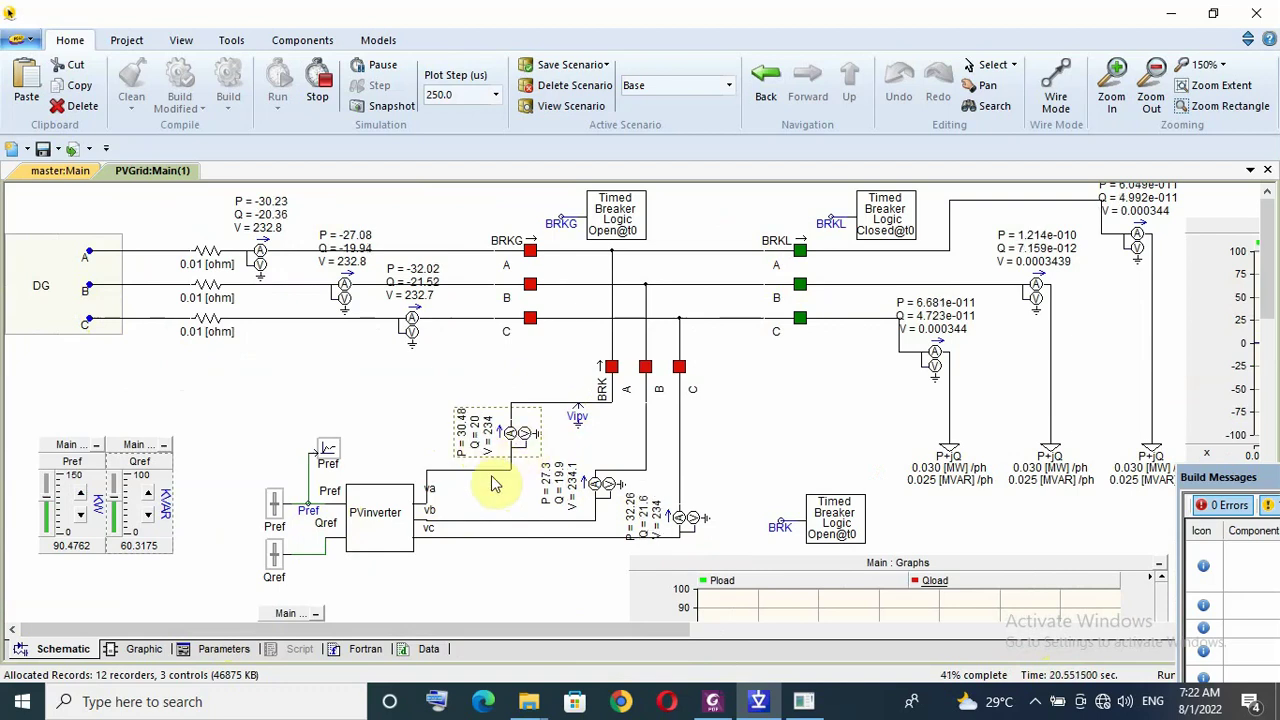
click(493, 484)
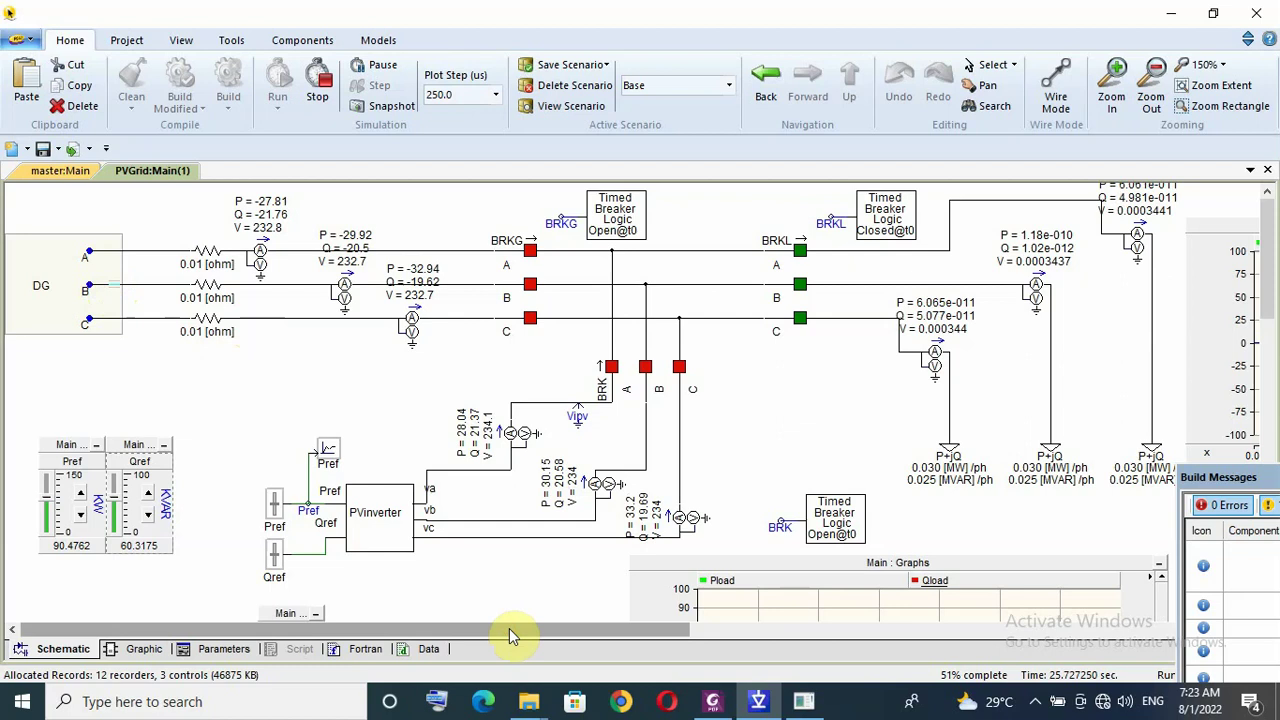
drag(509, 628, 737, 650)
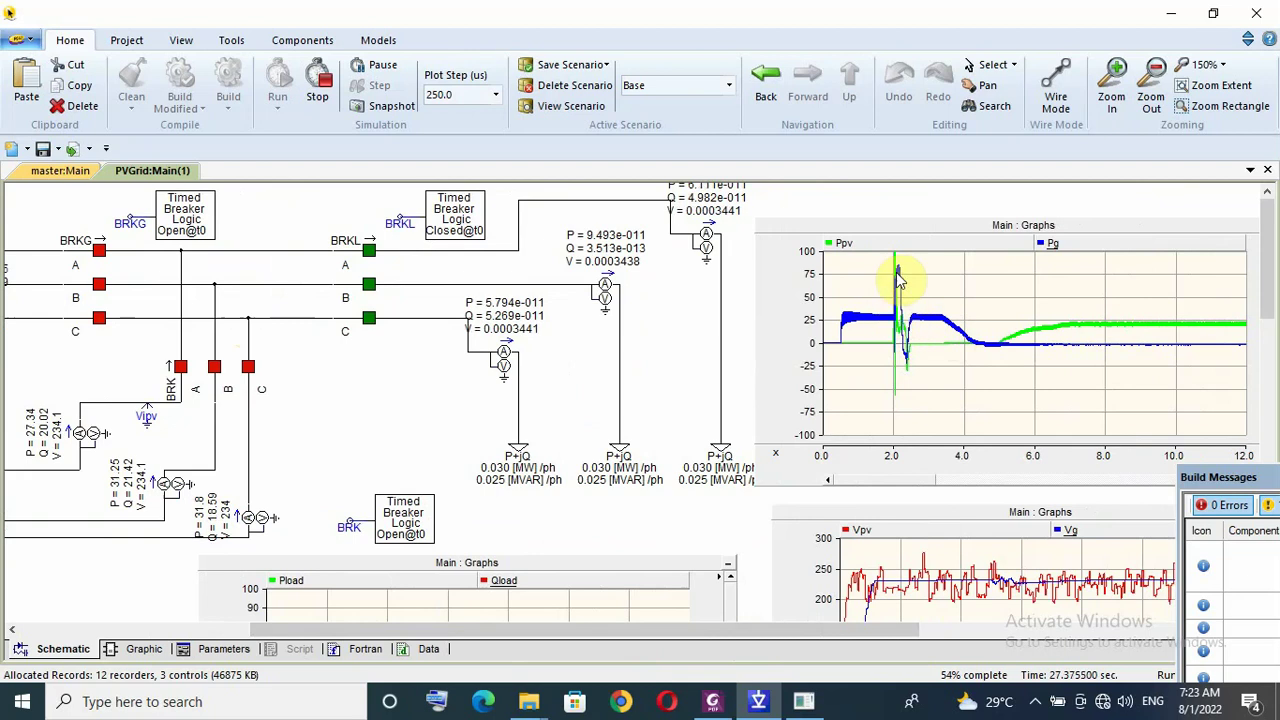
- Drag the Pref and Qref sliders down to 0
drag(608, 630, 310, 655)
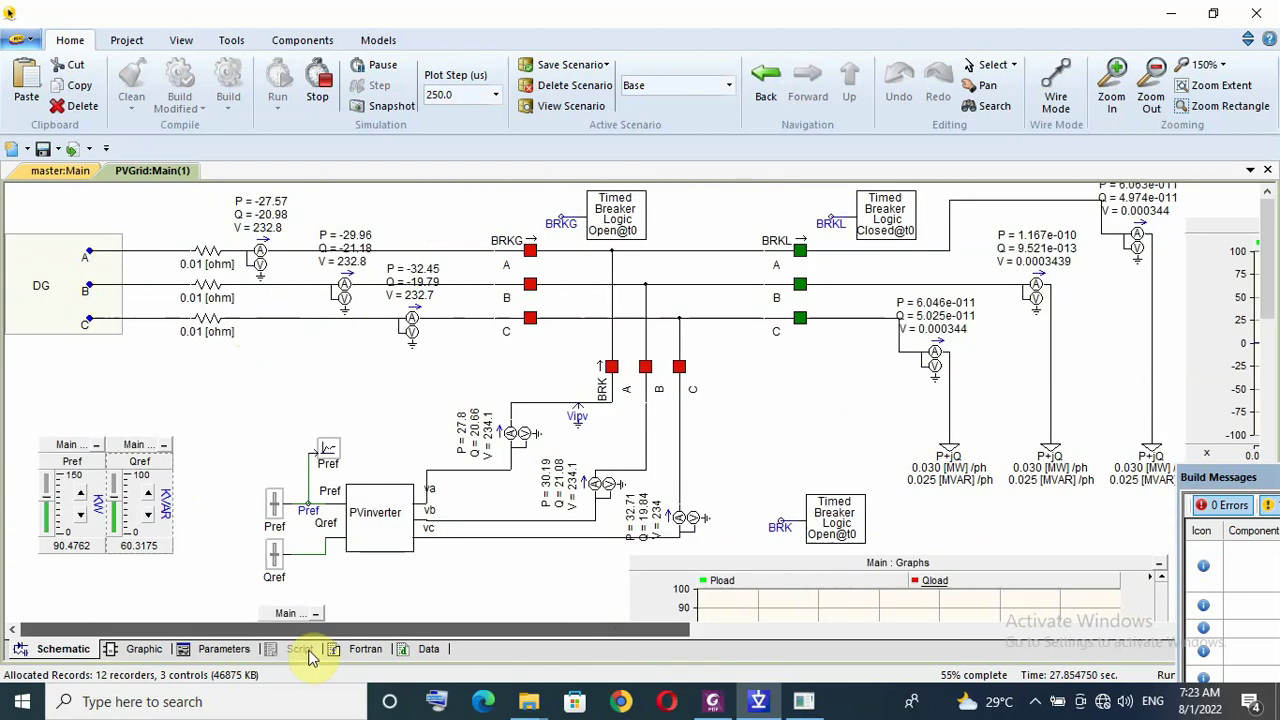
drag(44, 497, 44, 537)
drag(113, 503, 115, 535)
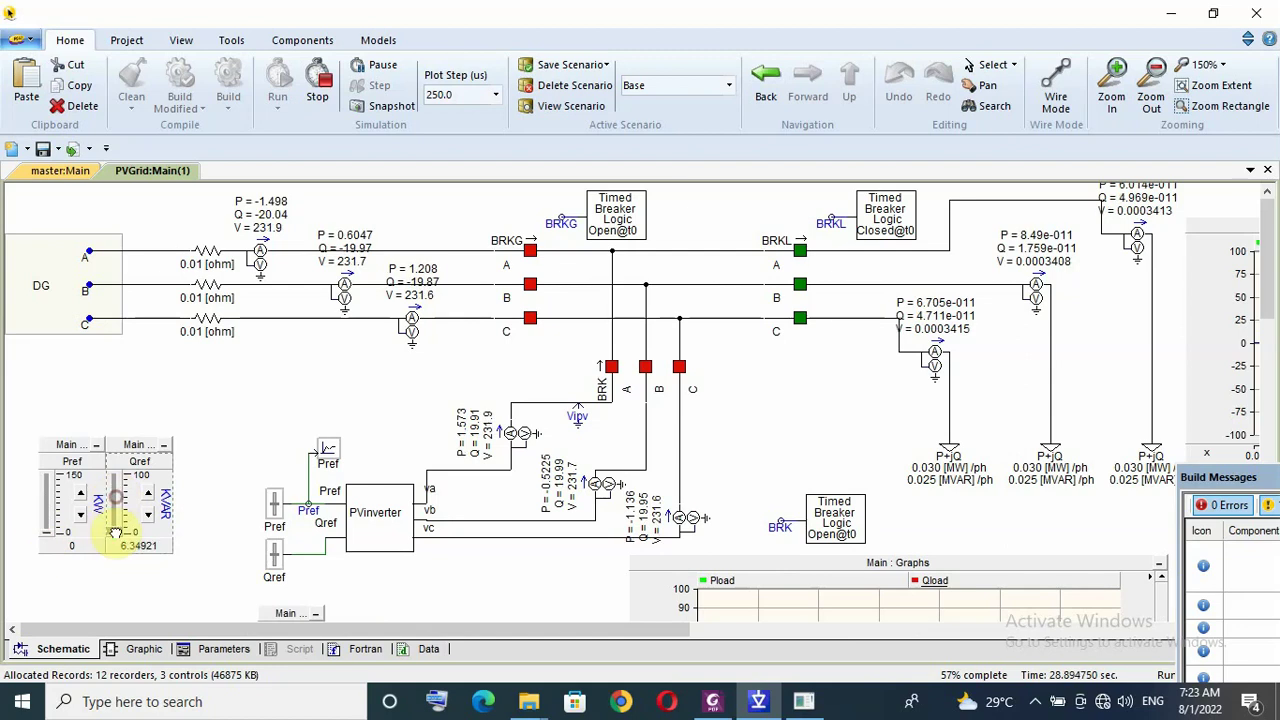
- Set the governor PI controller's proportional gain to 30
scroll(320, 443, down, 15)
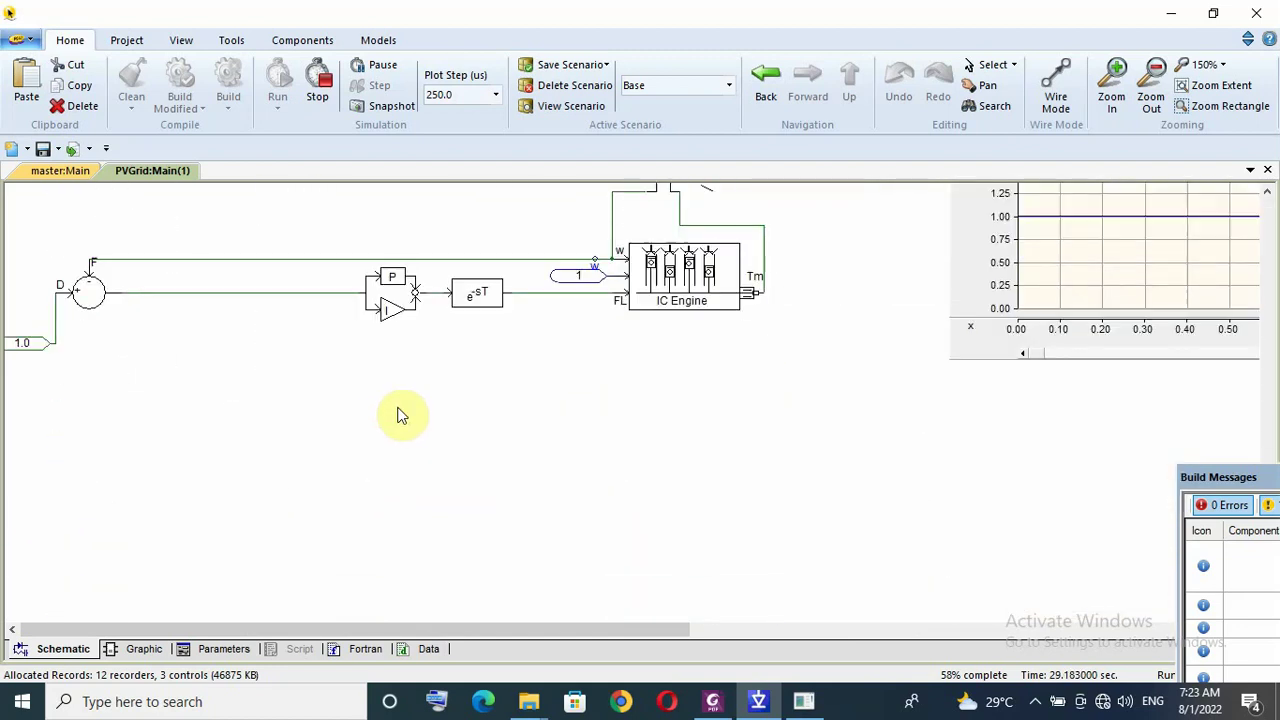
double_click(400, 294)
click(400, 300)
click(479, 219)
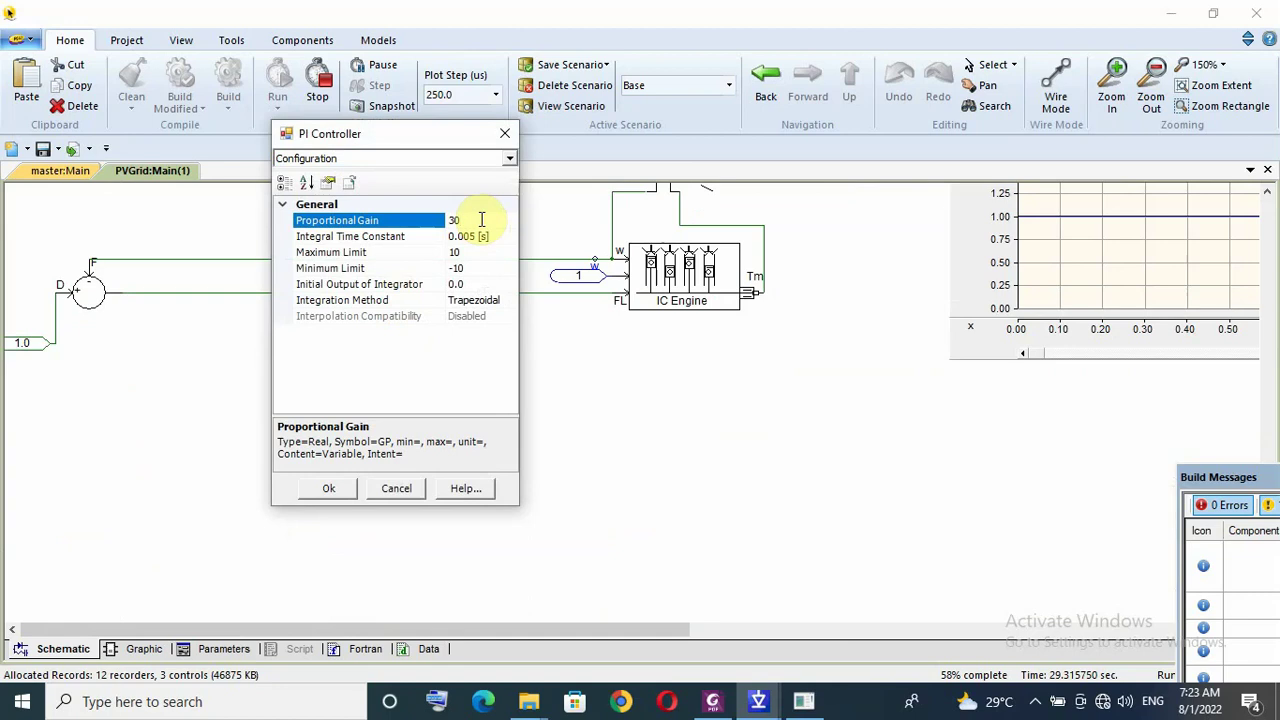
text(2)
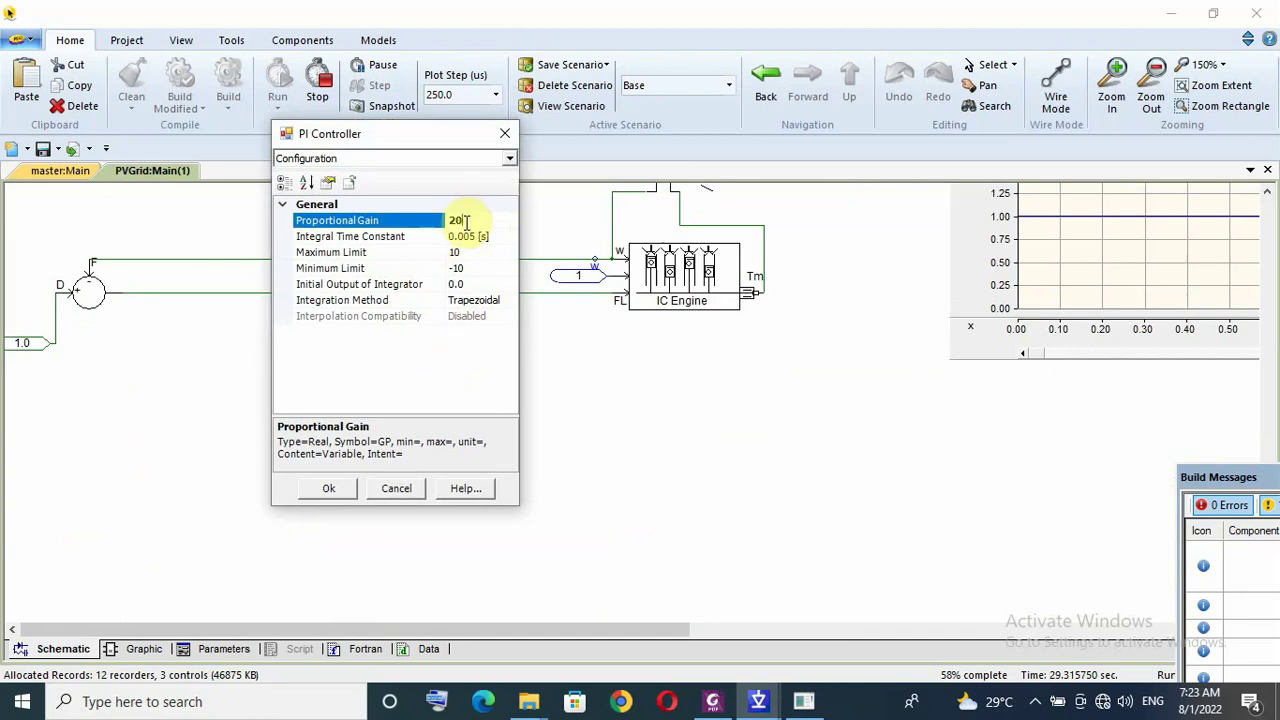
double_click(466, 221)
text(30)
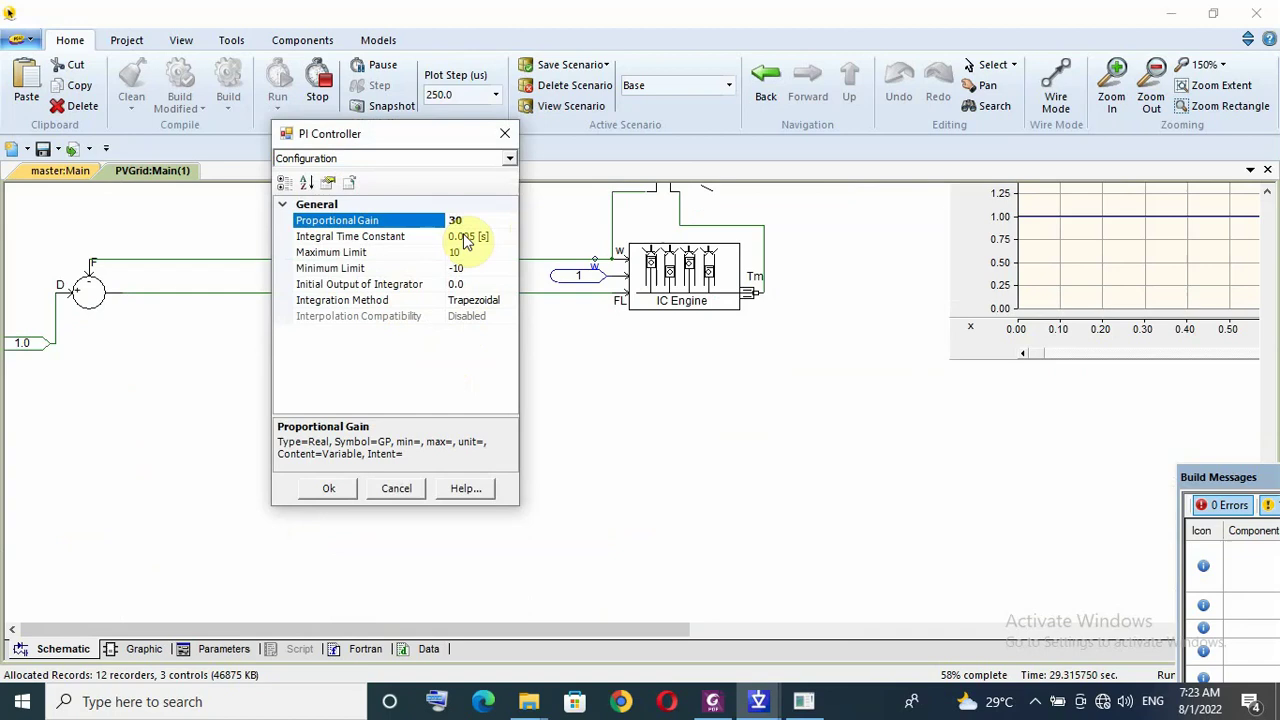
key(Return)
- Stop the simulation and restart it from the beginning
scroll(418, 420, up, 10)
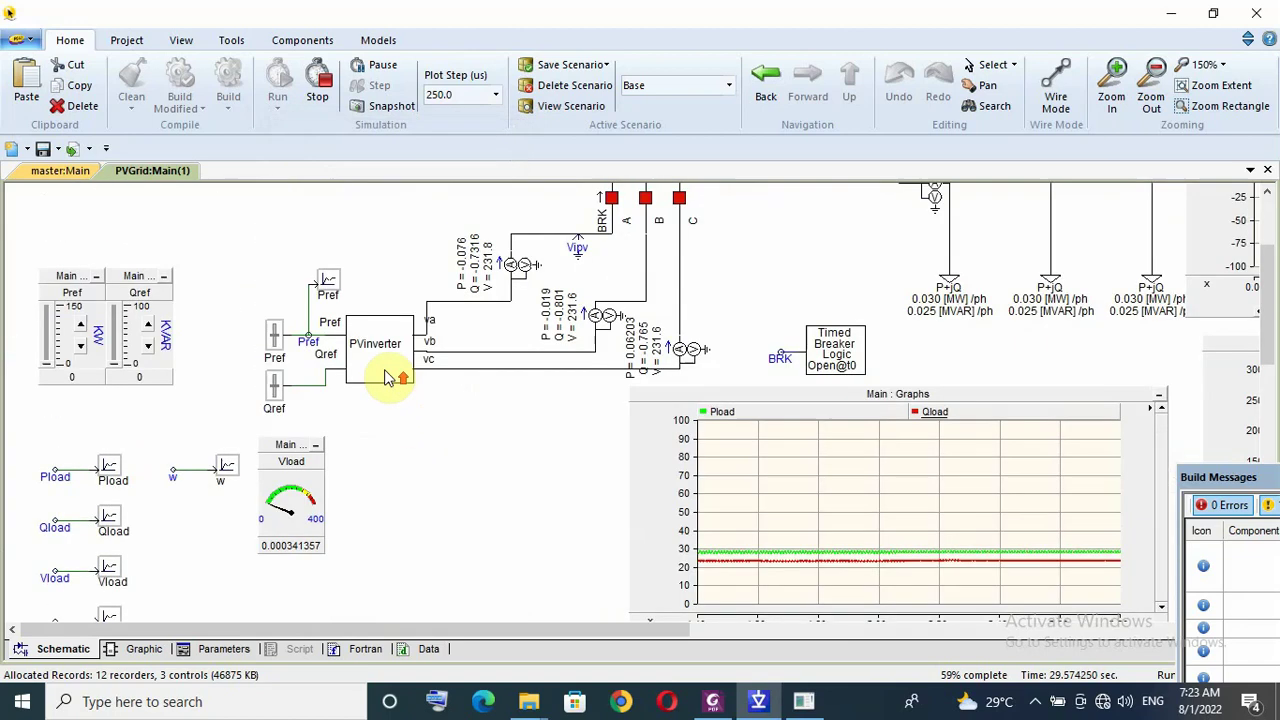
click(320, 85)
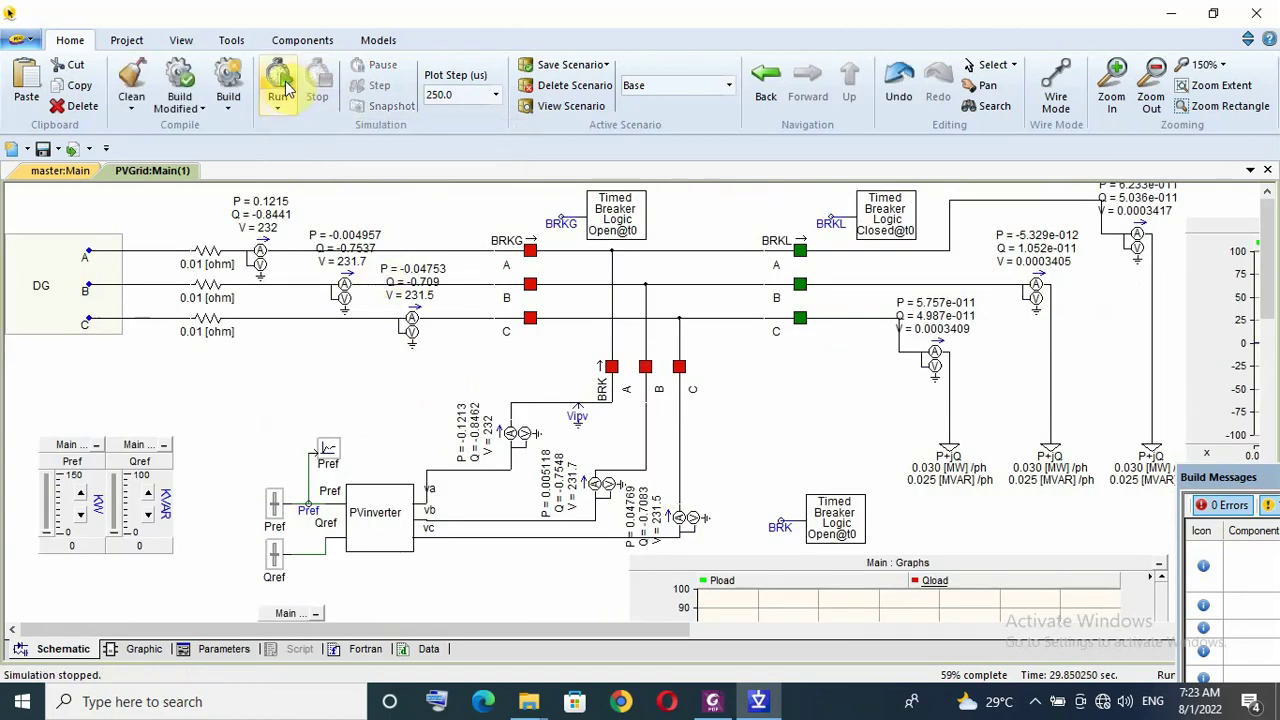
click(278, 82)
scroll(340, 300, down, 5)
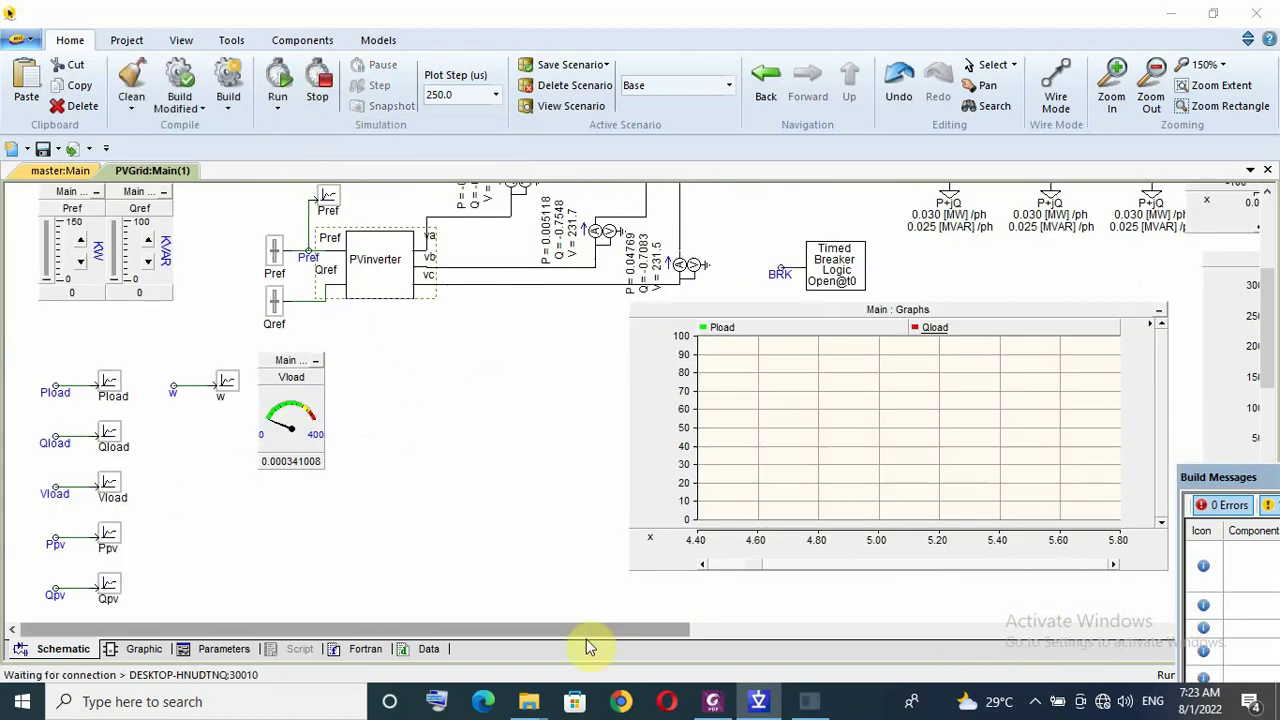
scroll(200, 350, up, 5)
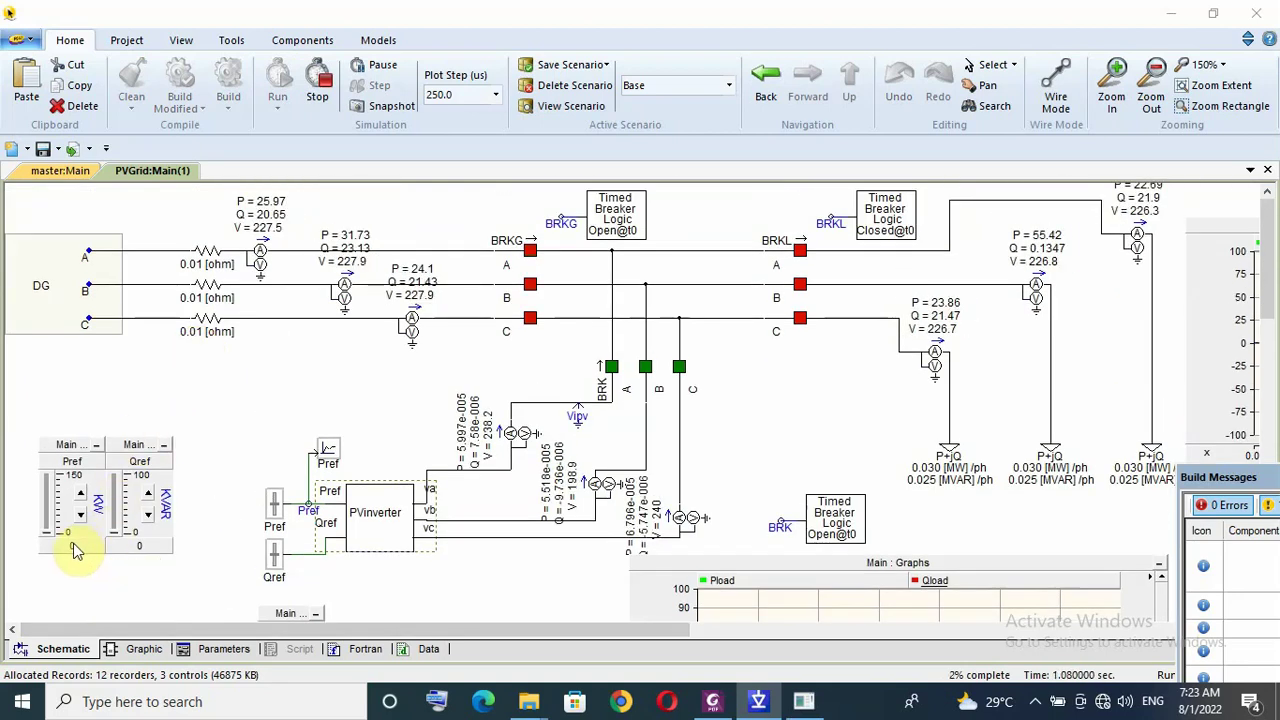
- Enter Pref 90 and Qref 60, then view the graphs as Ppv settles near 20 and Pg drops to zero
mouse_move(73, 543)
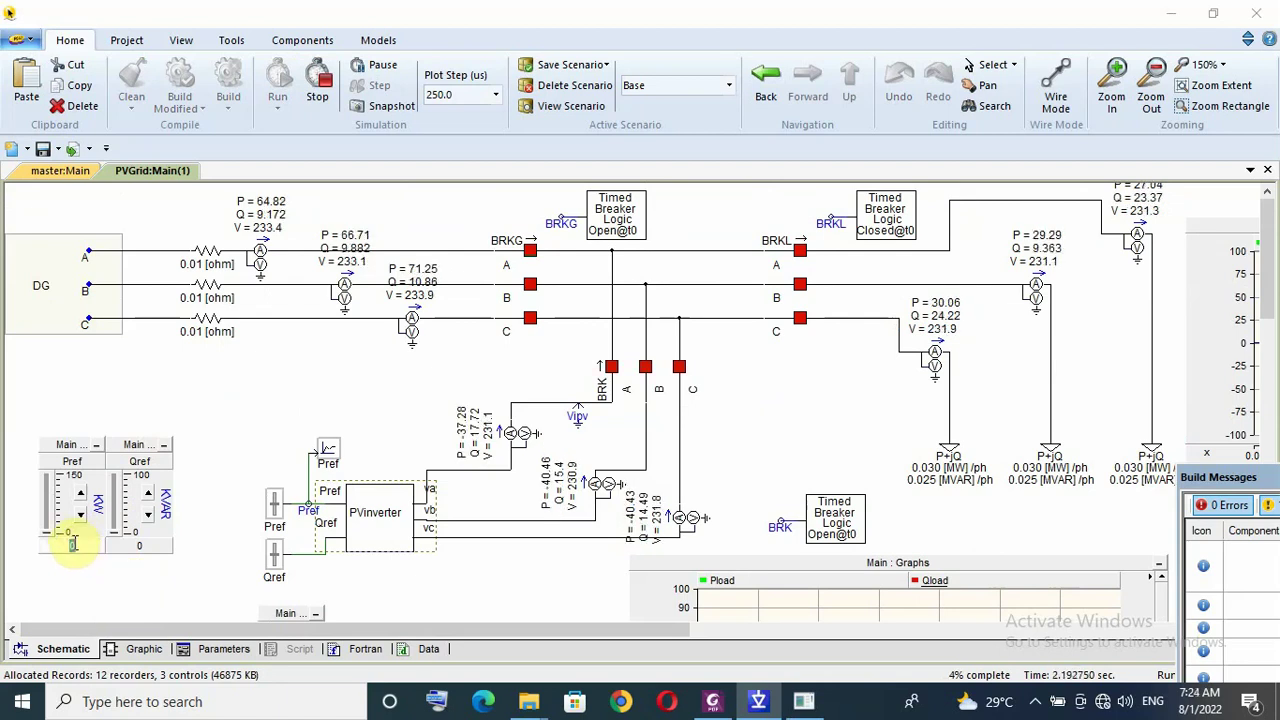
text(9)
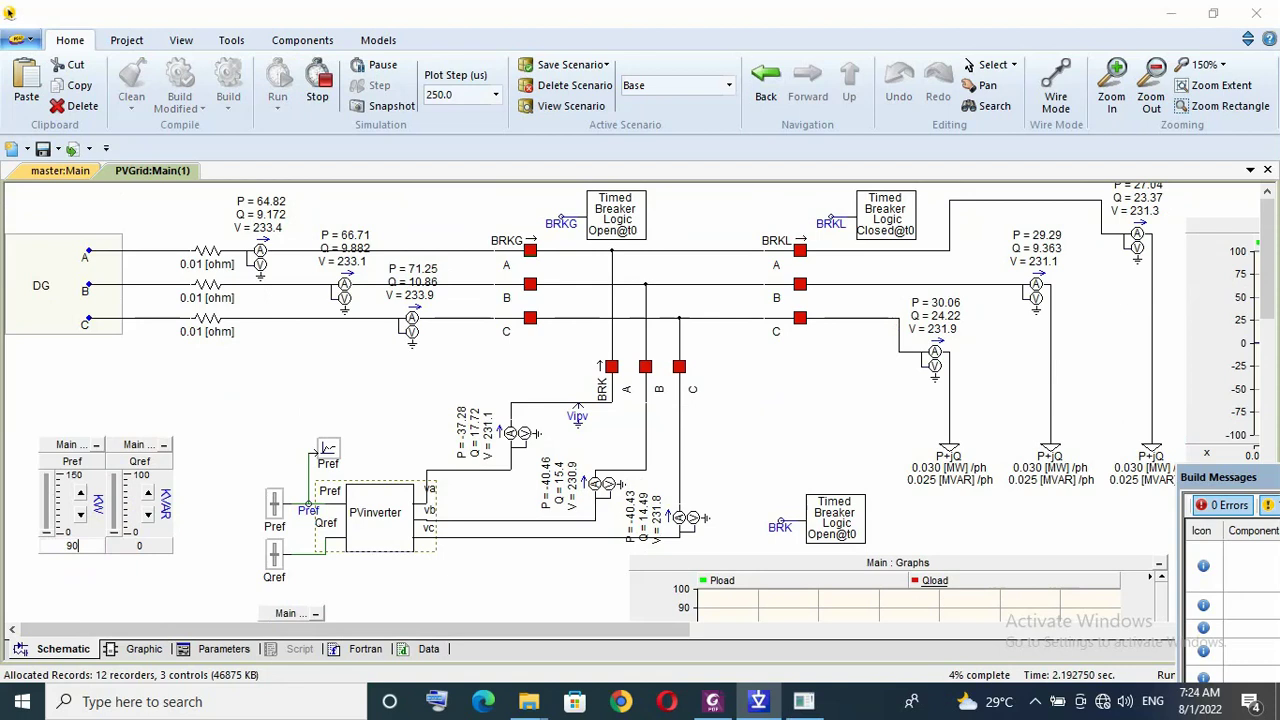
key(Return)
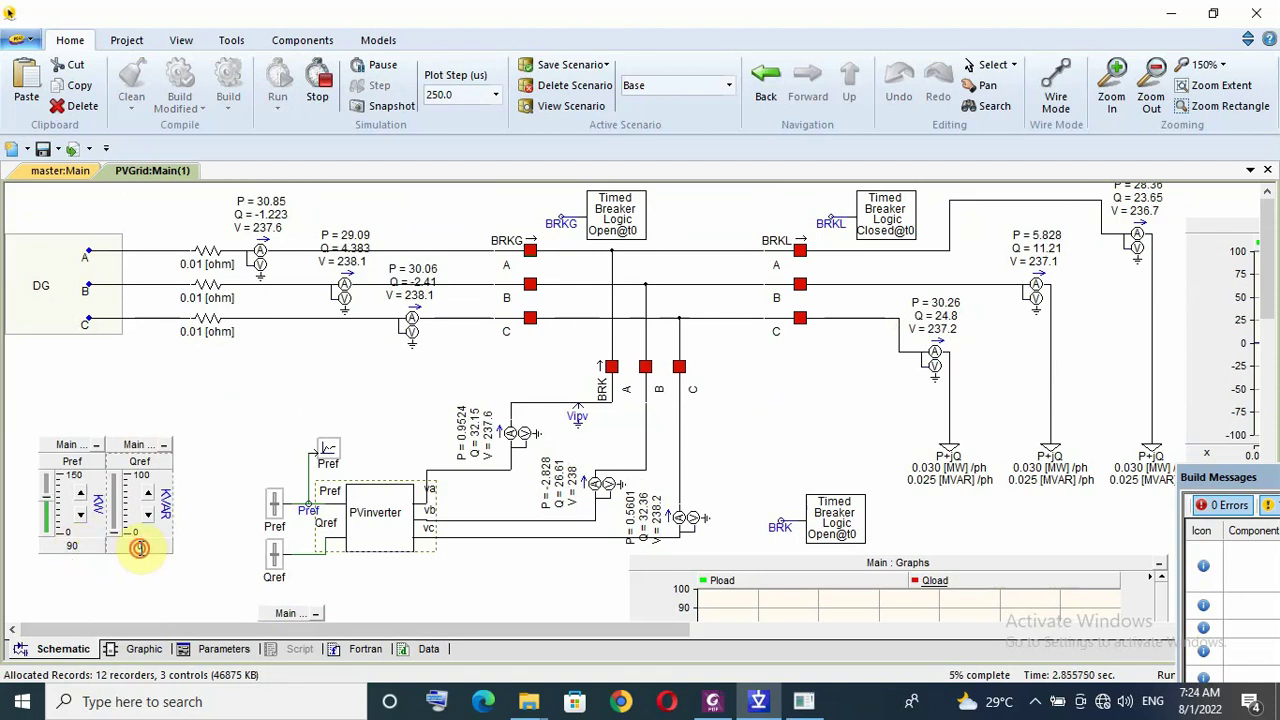
text(60)
key(Return)
drag(474, 632, 968, 632)
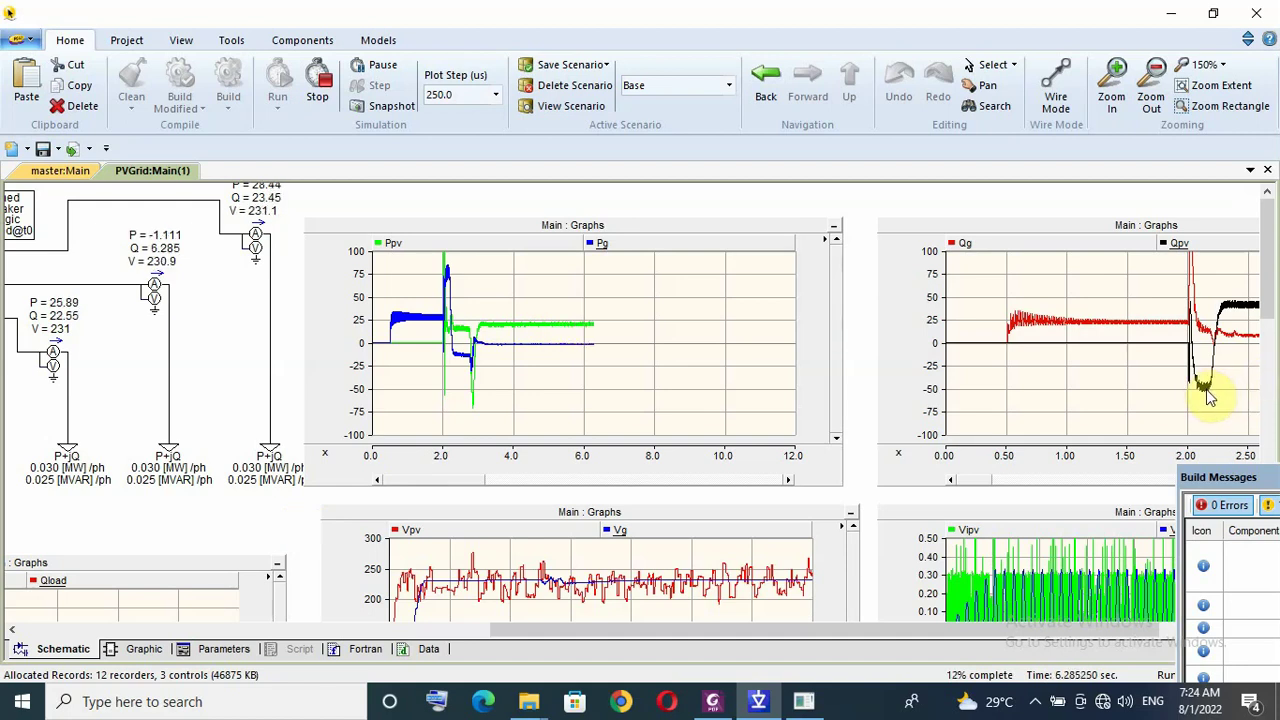
mouse_move(1208, 397)
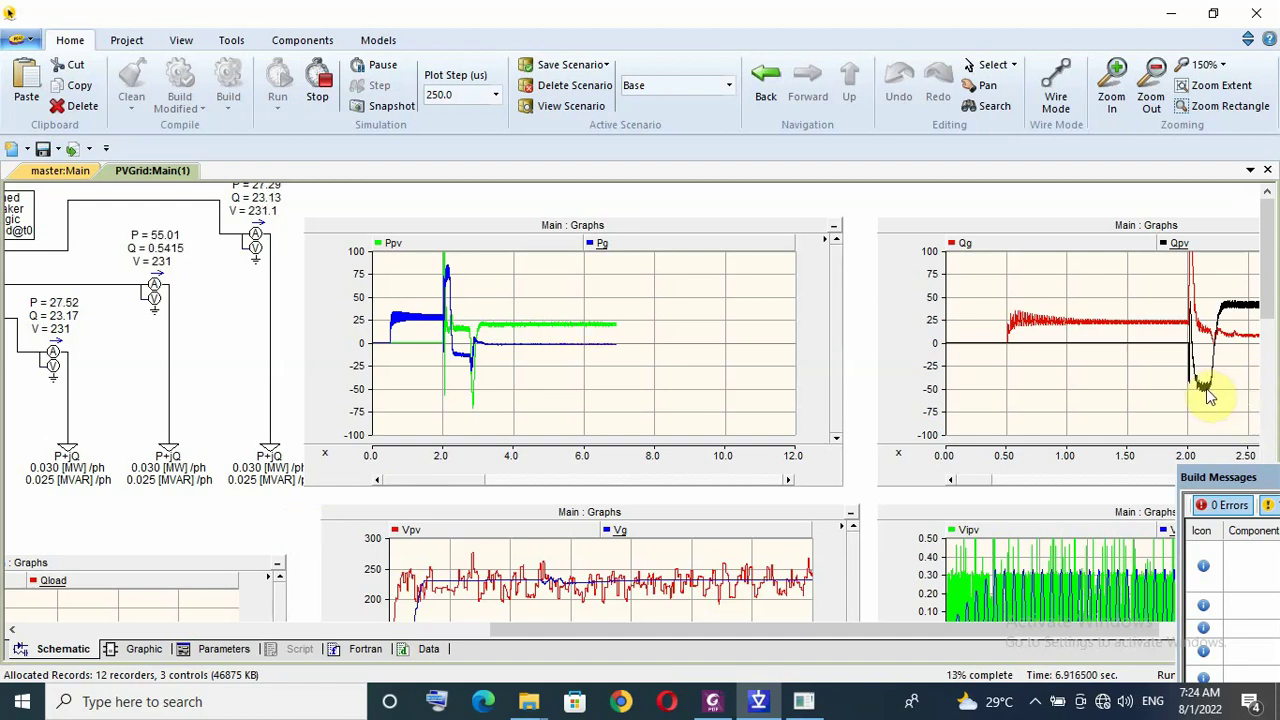
drag(623, 640, 204, 640)
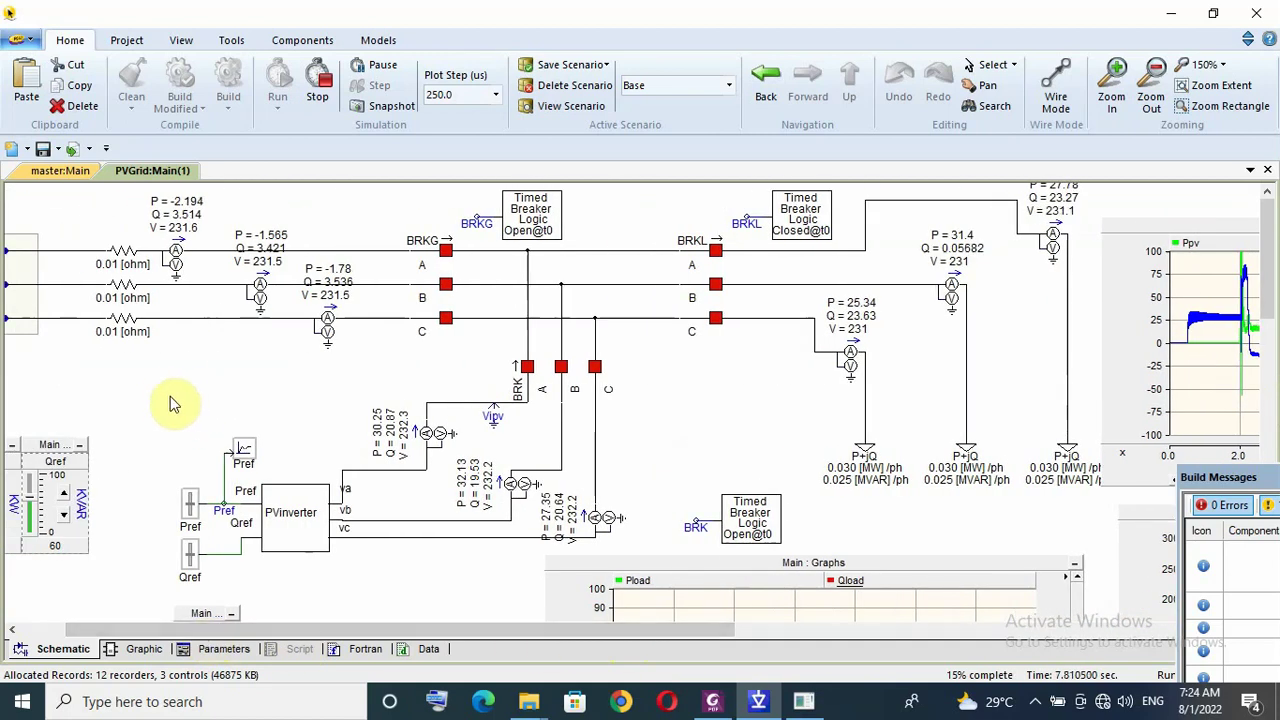
- Stop the run and give PVinverter's idref PI controller a proportional gain of 15
click(316, 82)
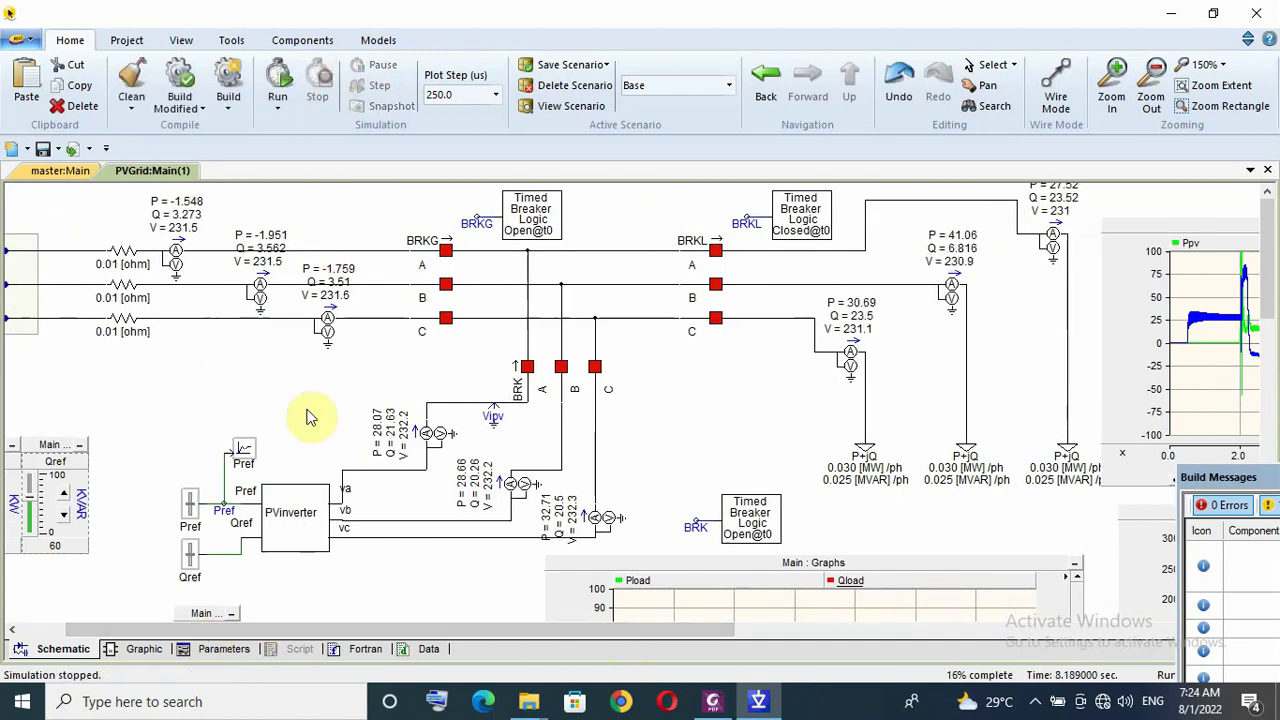
double_click(297, 526)
double_click(318, 269)
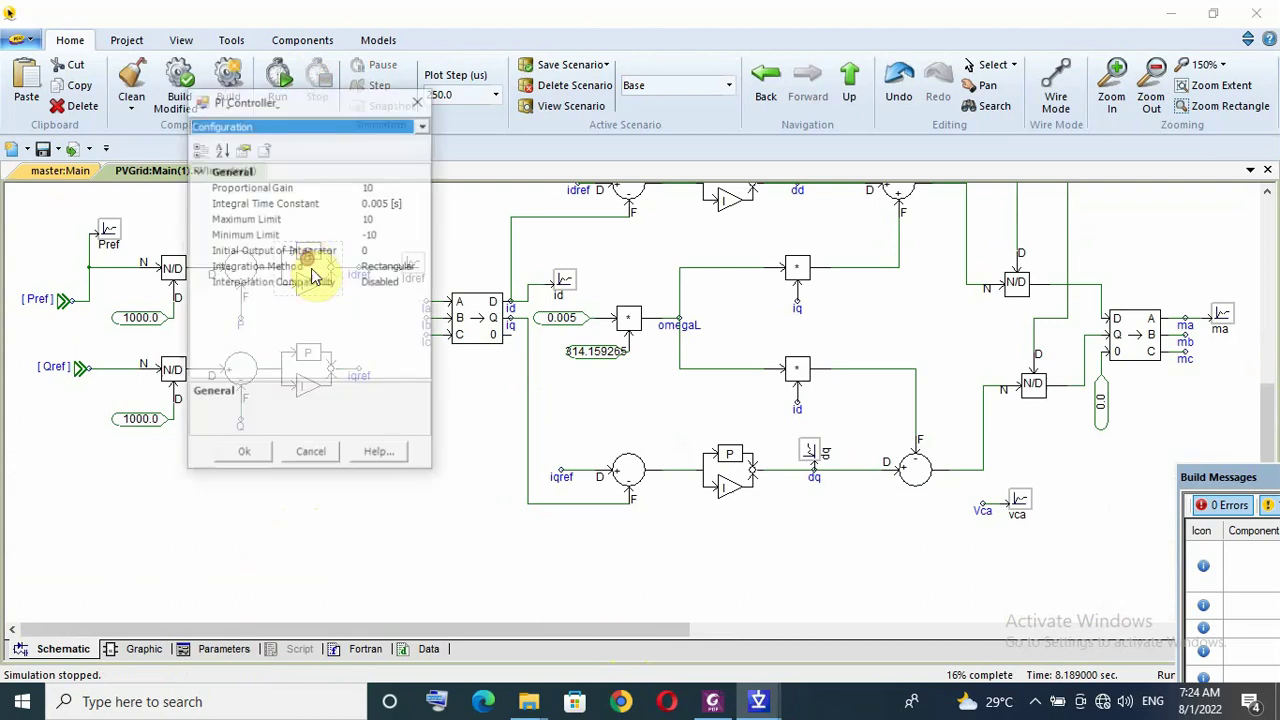
click(387, 187)
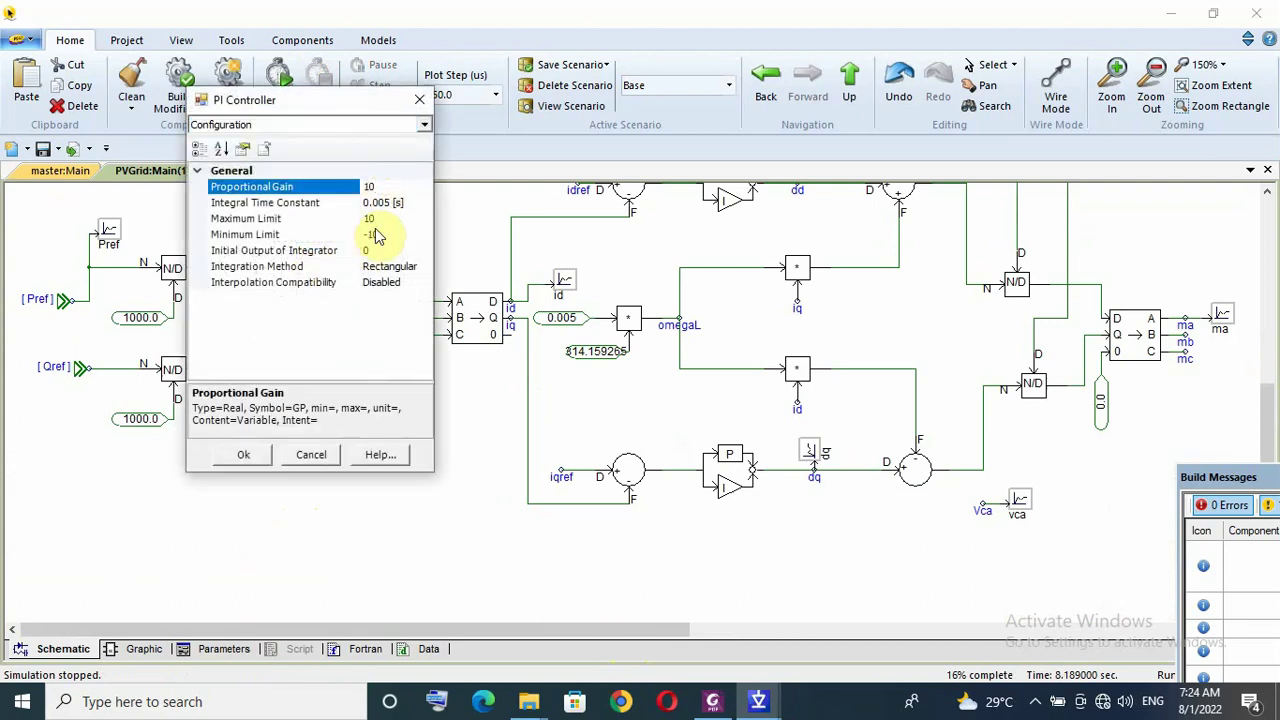
click(380, 220)
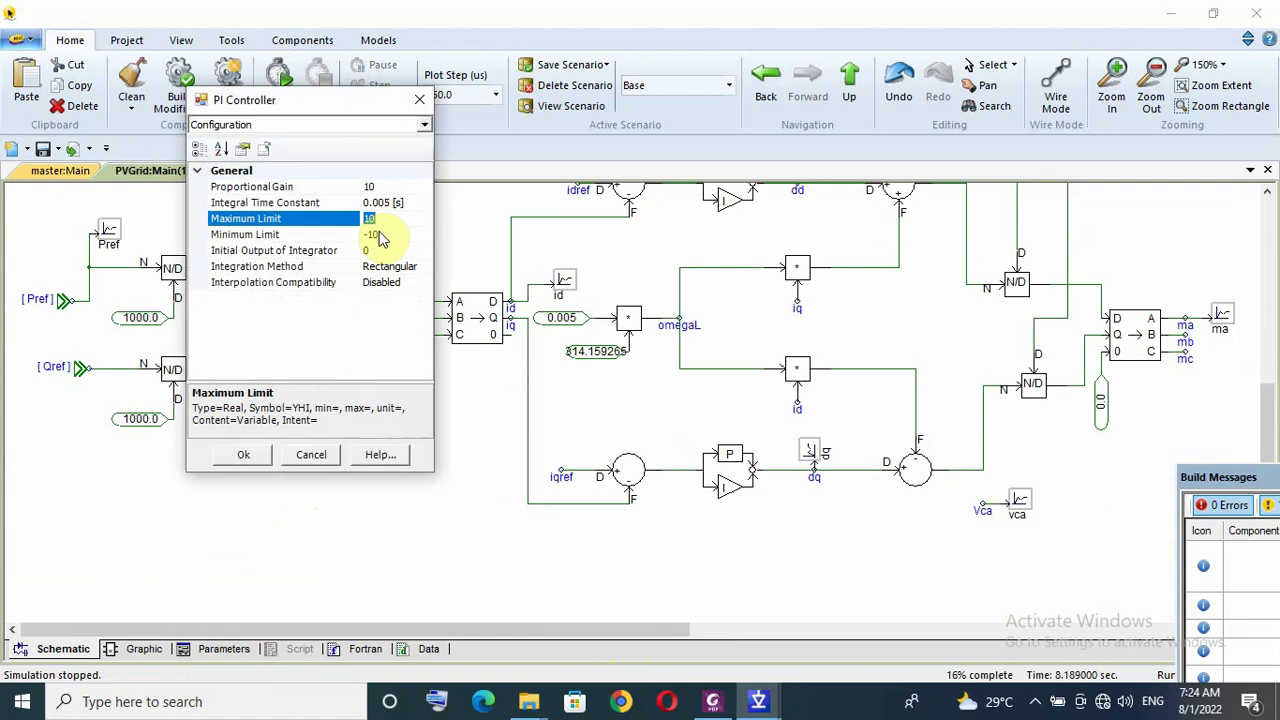
text(20)
click(377, 187)
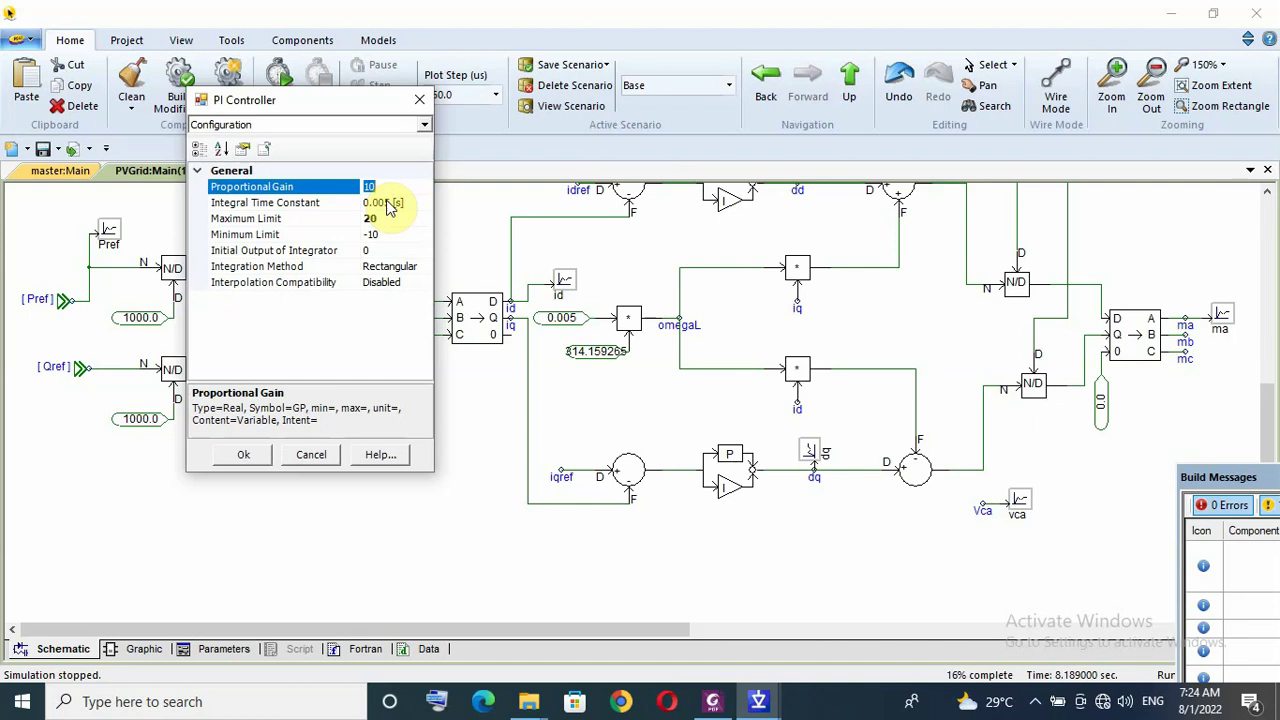
text(1)
key(Return)
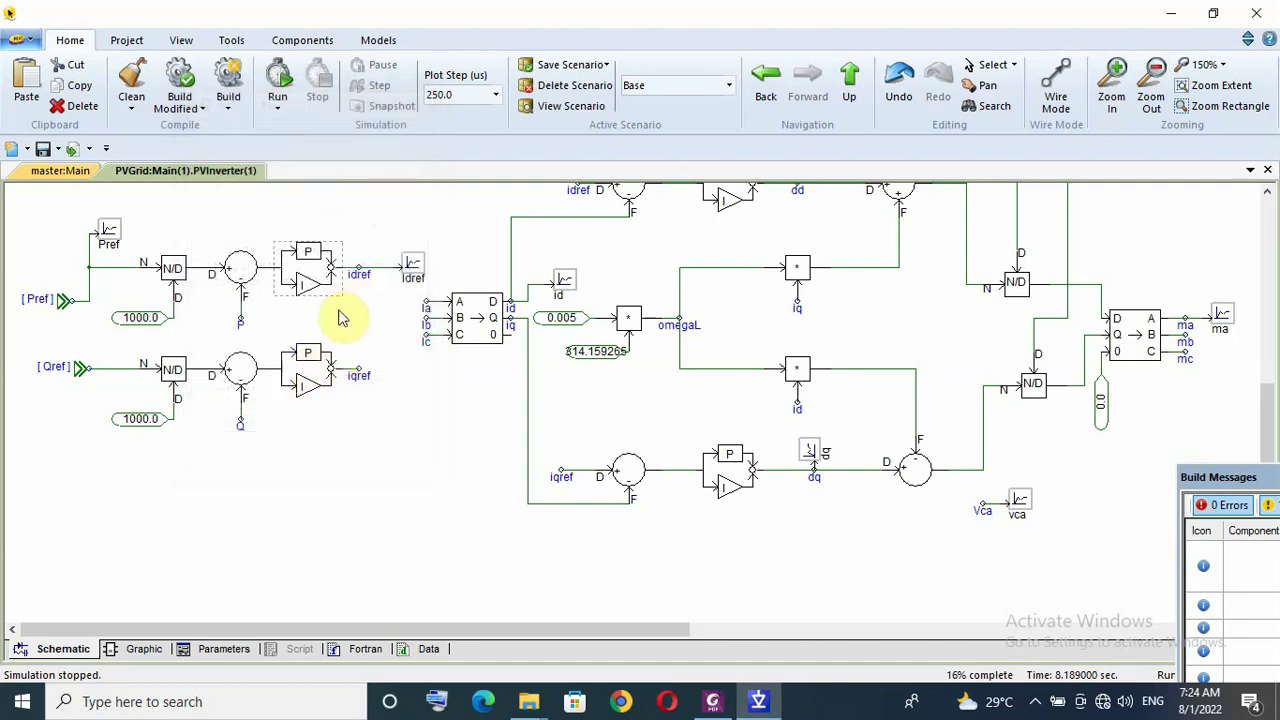
scroll(789, 329, up, 3)
- Check another PI controller unchanged and reopen the idref controller to accept its settings
double_click(733, 313)
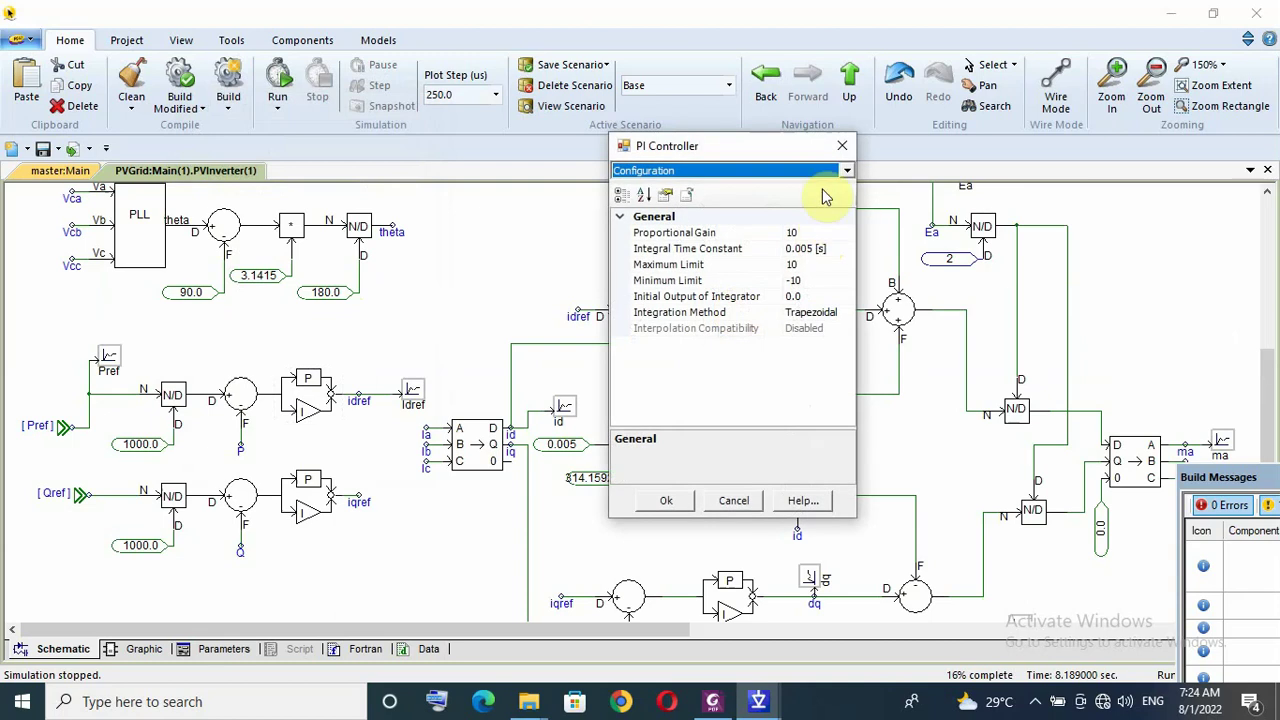
click(842, 145)
double_click(314, 401)
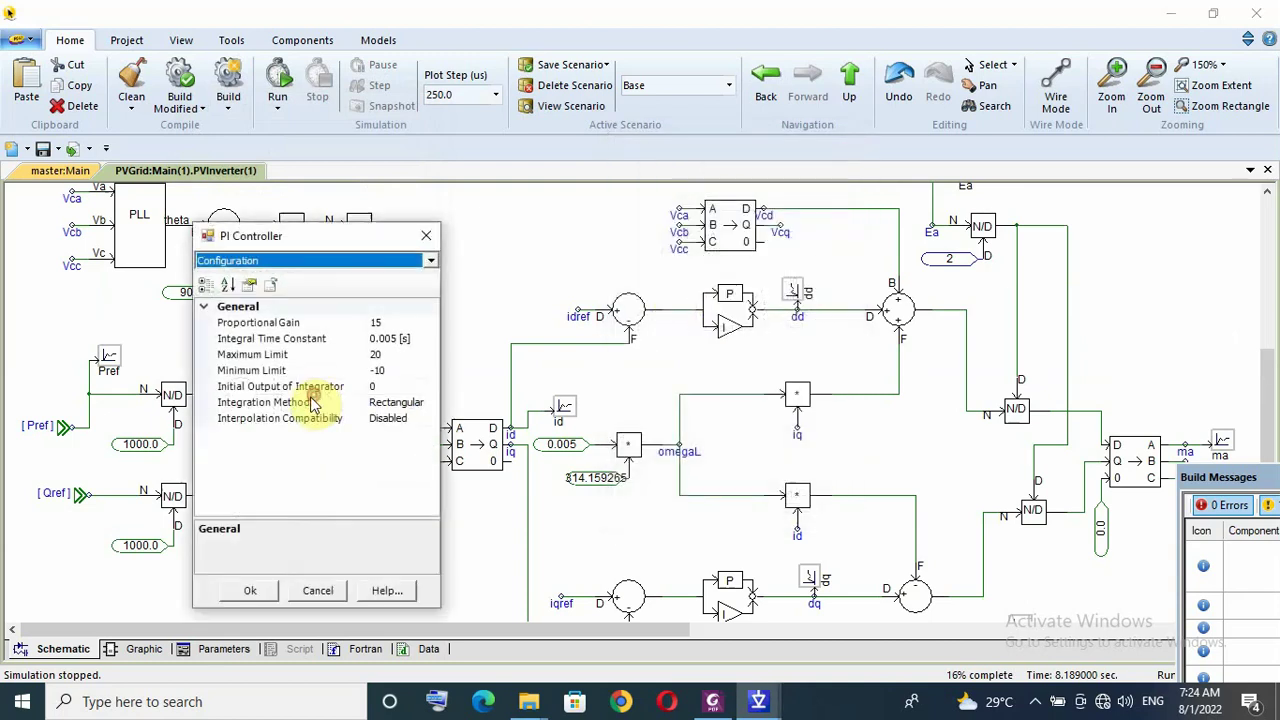
click(258, 592)
- Set the iqref PI controller to proportional gain 15 and maximum limit 100
double_click(272, 505)
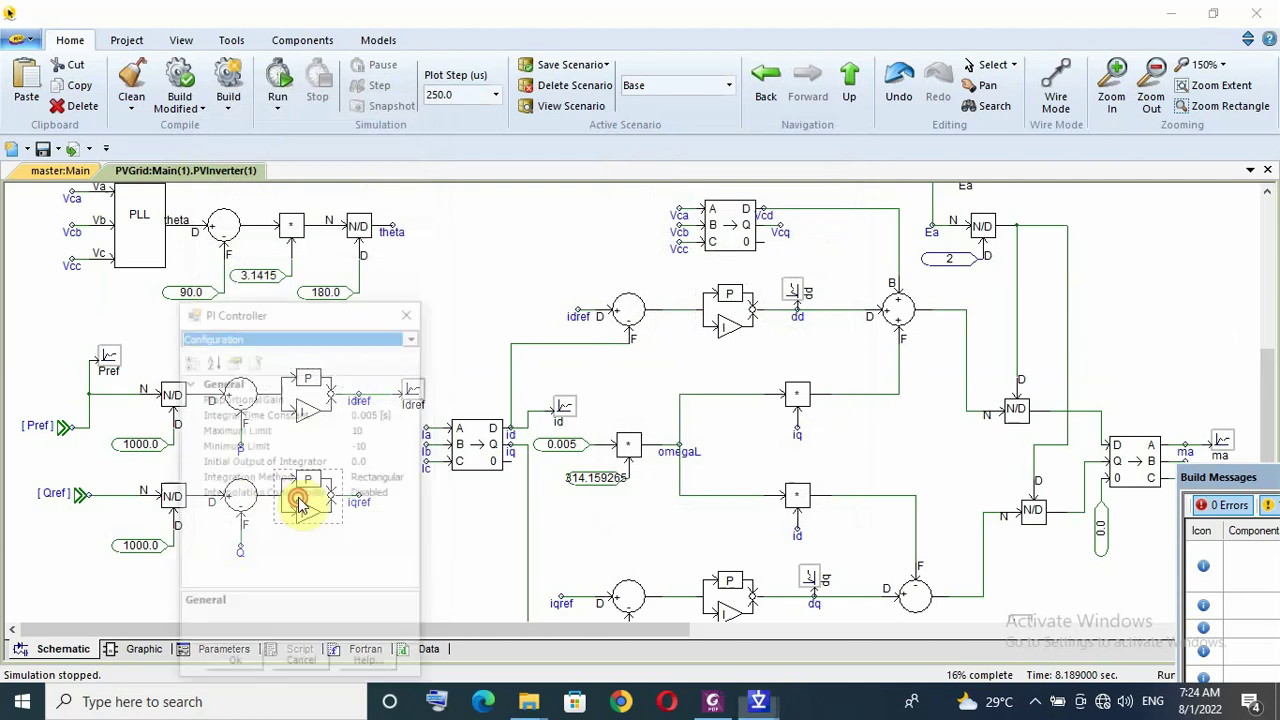
click(370, 398)
text(15)
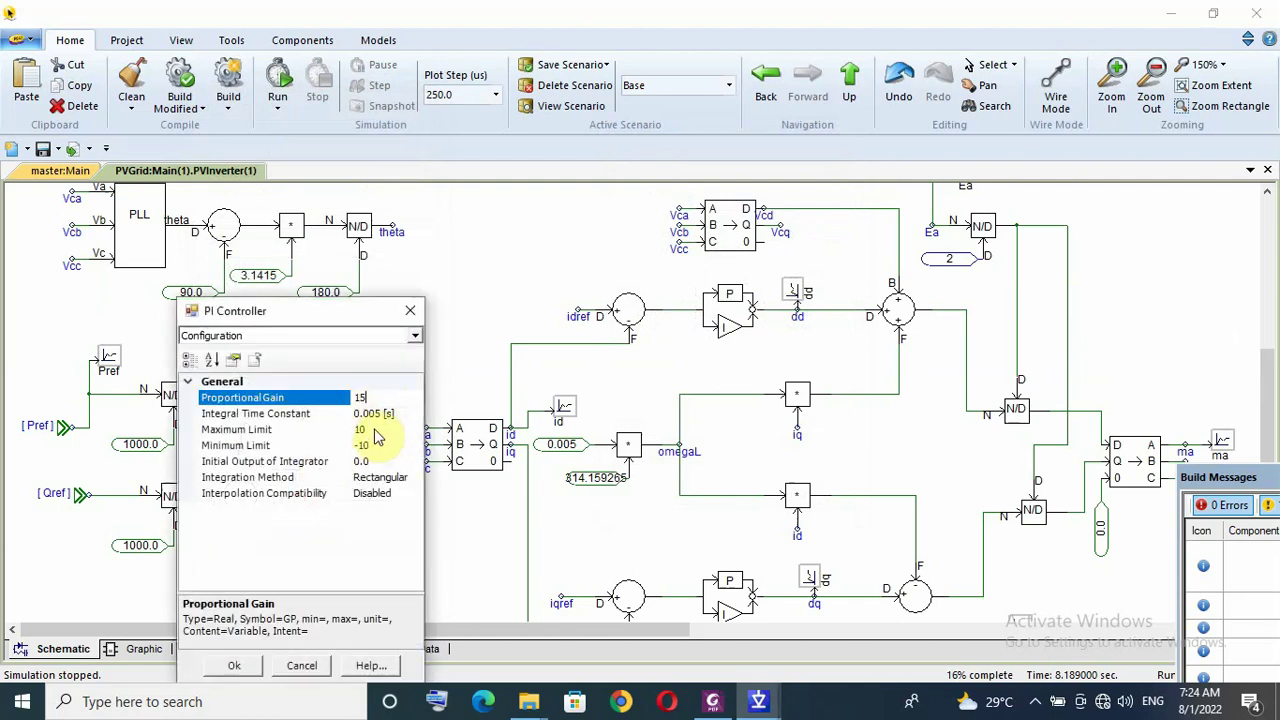
click(372, 429)
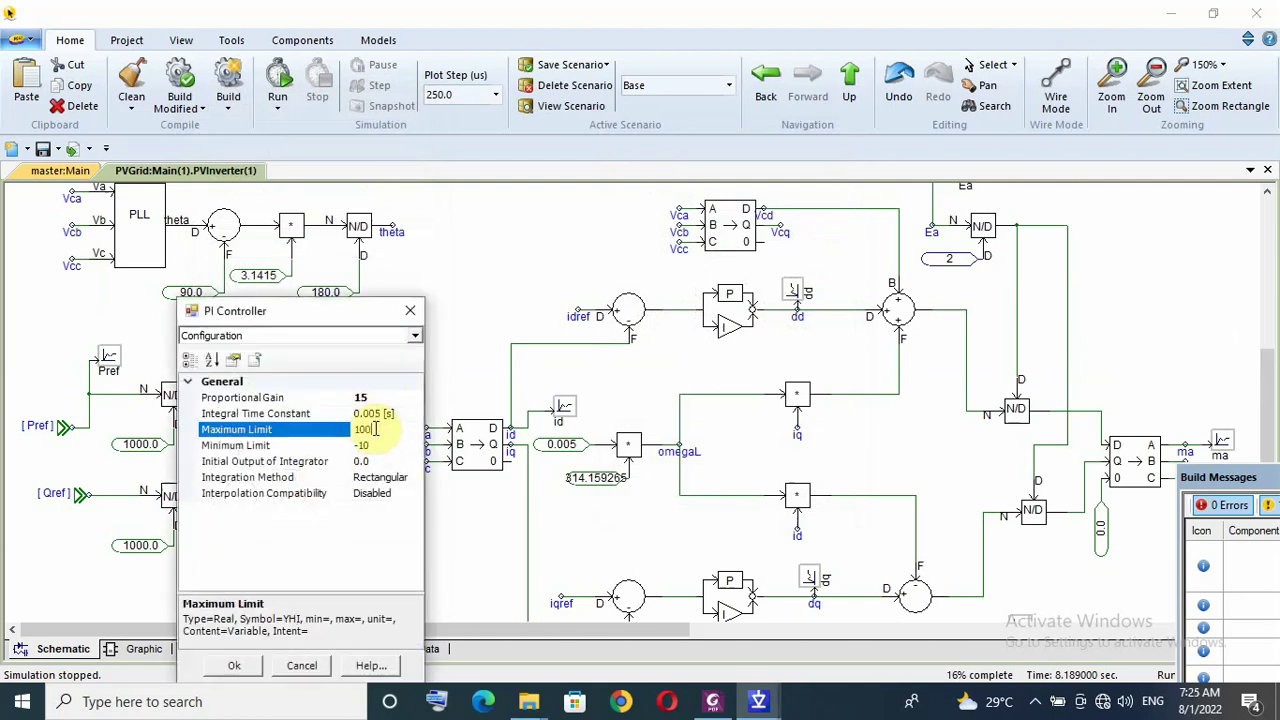
text(0)
key(Return)
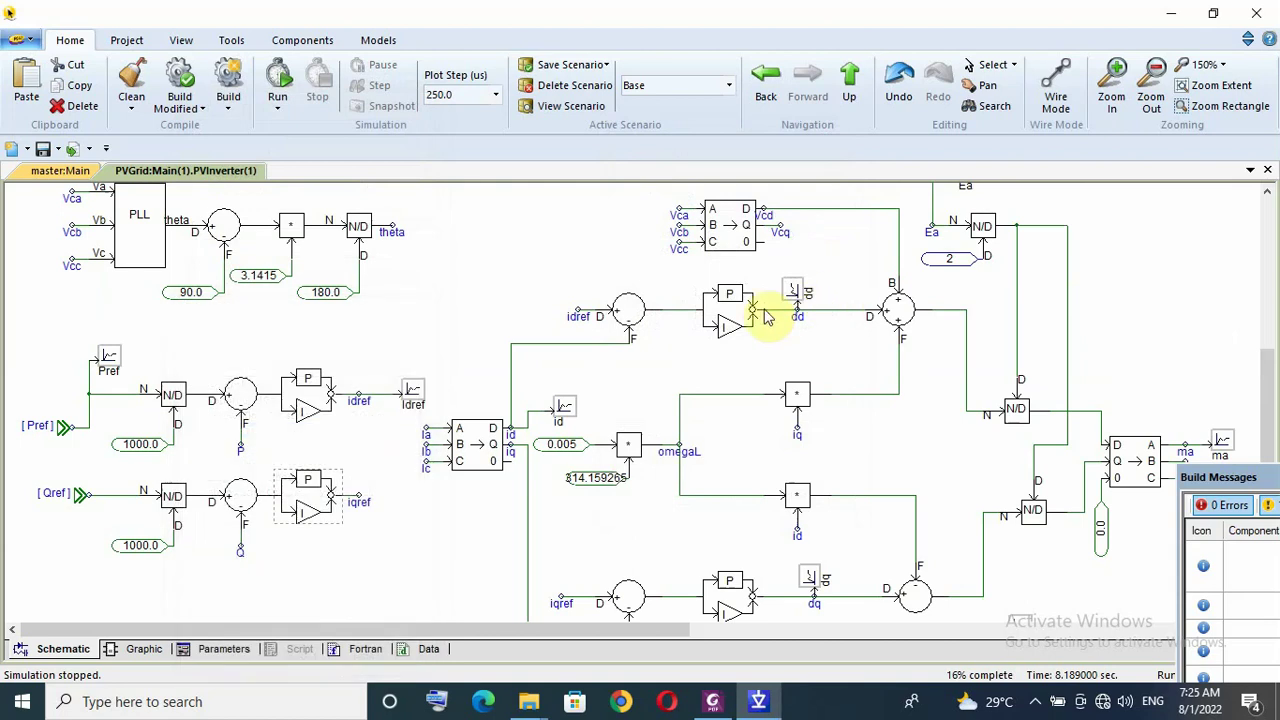
- Give the current-loop PI controller proportional gain 15 and maximum limit 100
double_click(737, 308)
click(808, 236)
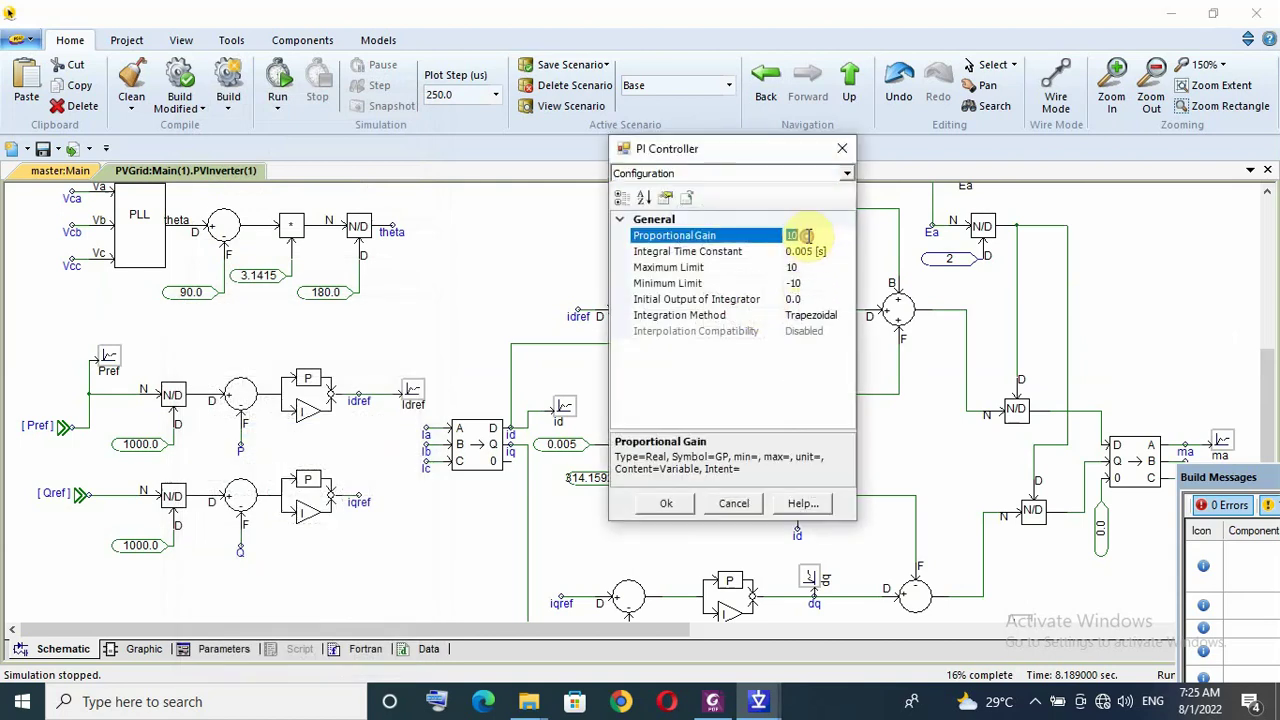
text(15)
click(808, 266)
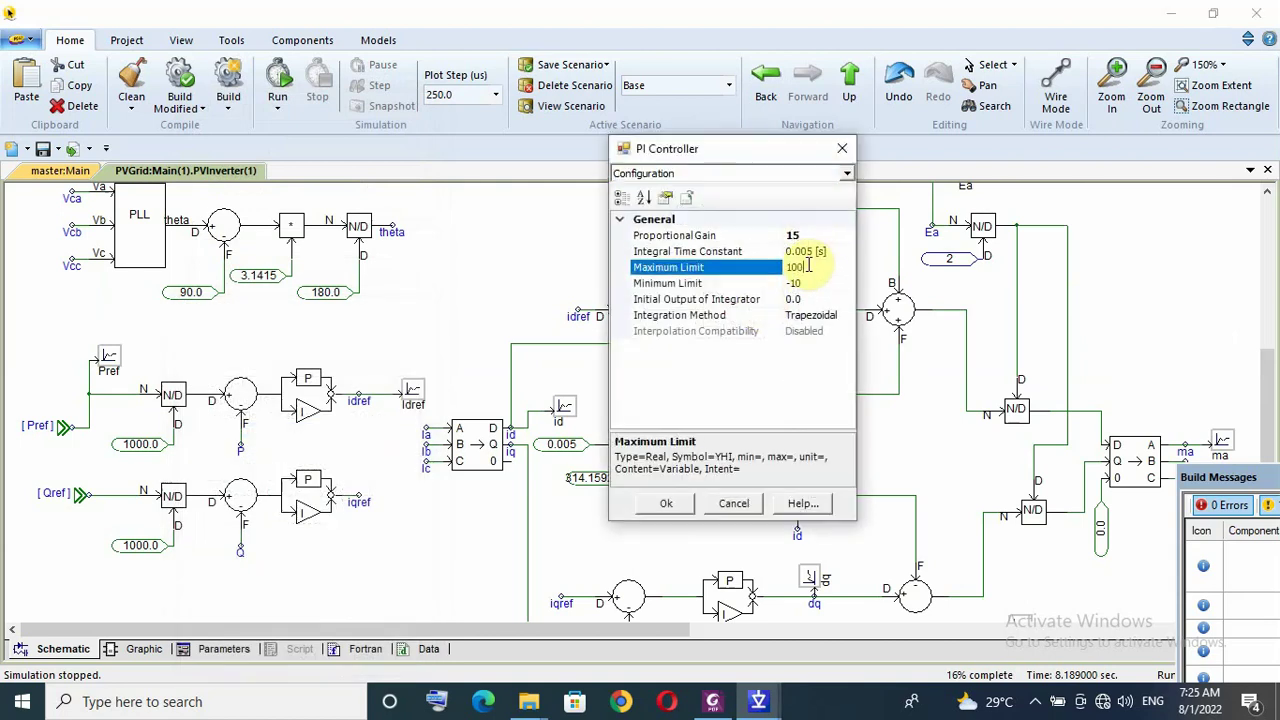
text(0)
key(Return)
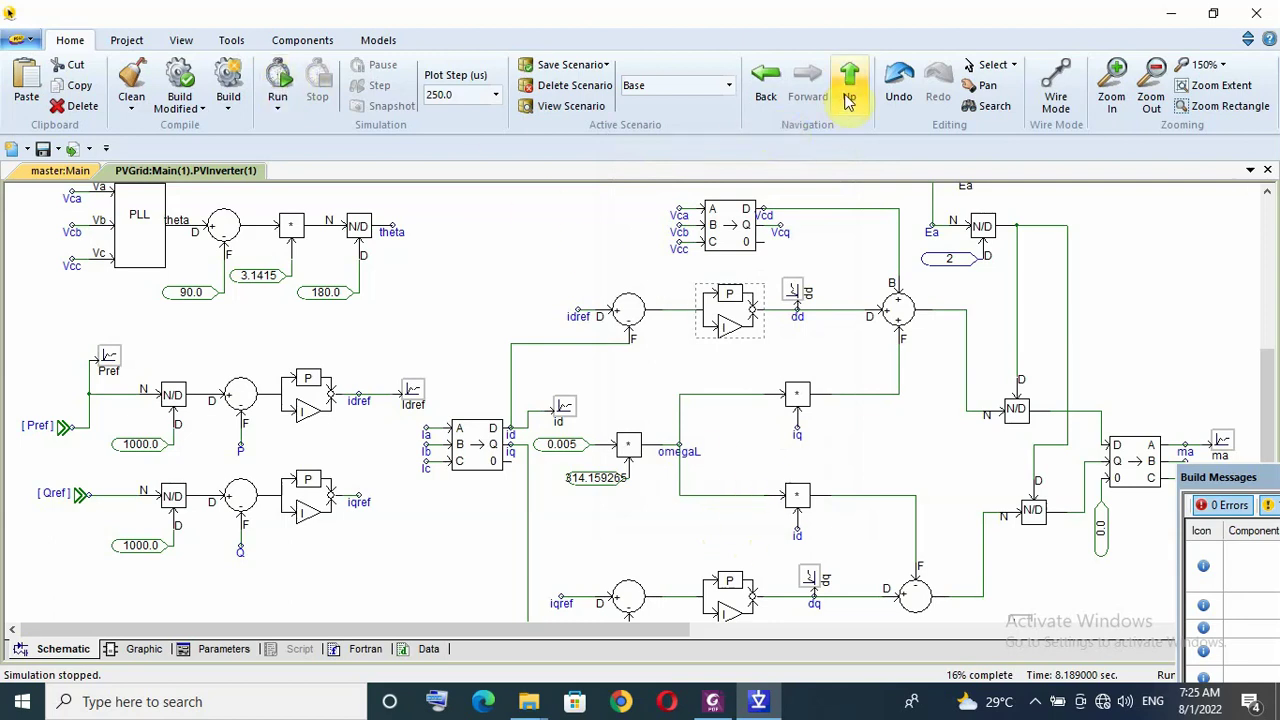
- Set the lower PI controller to gain 15 and limit 100, then go back up to the main PVGrid circuit
double_click(729, 594)
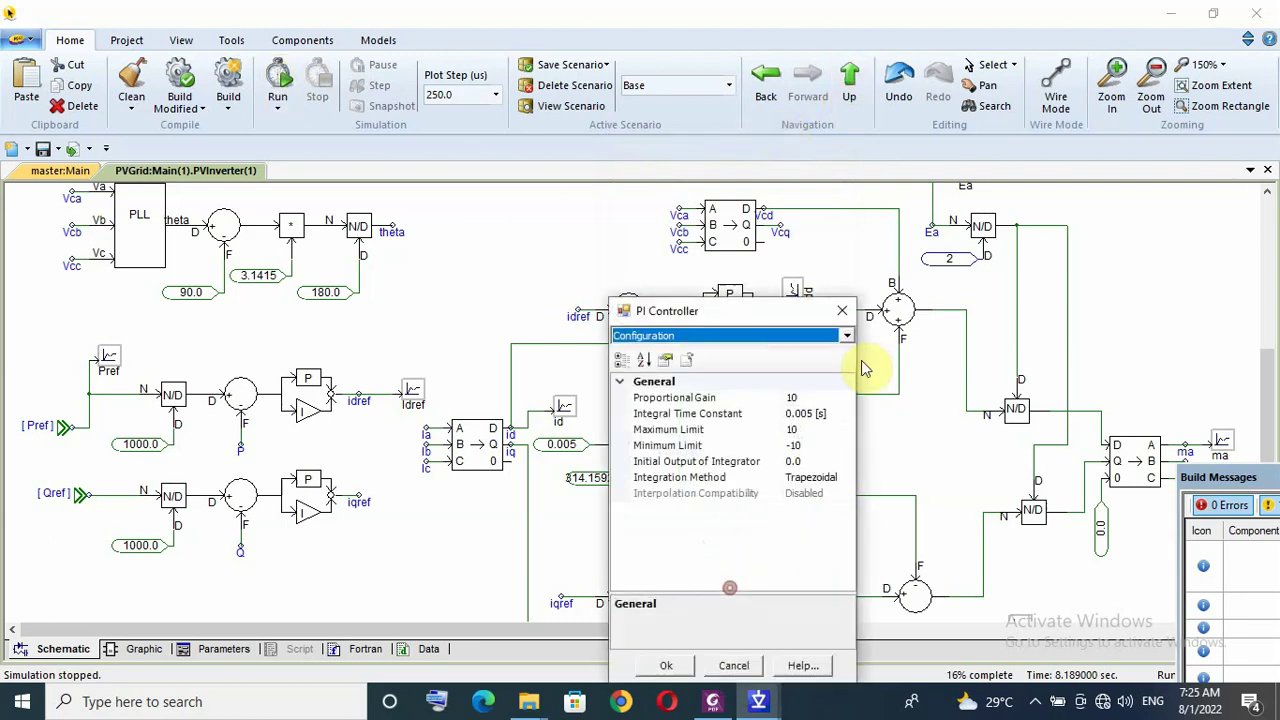
click(820, 395)
text(15)
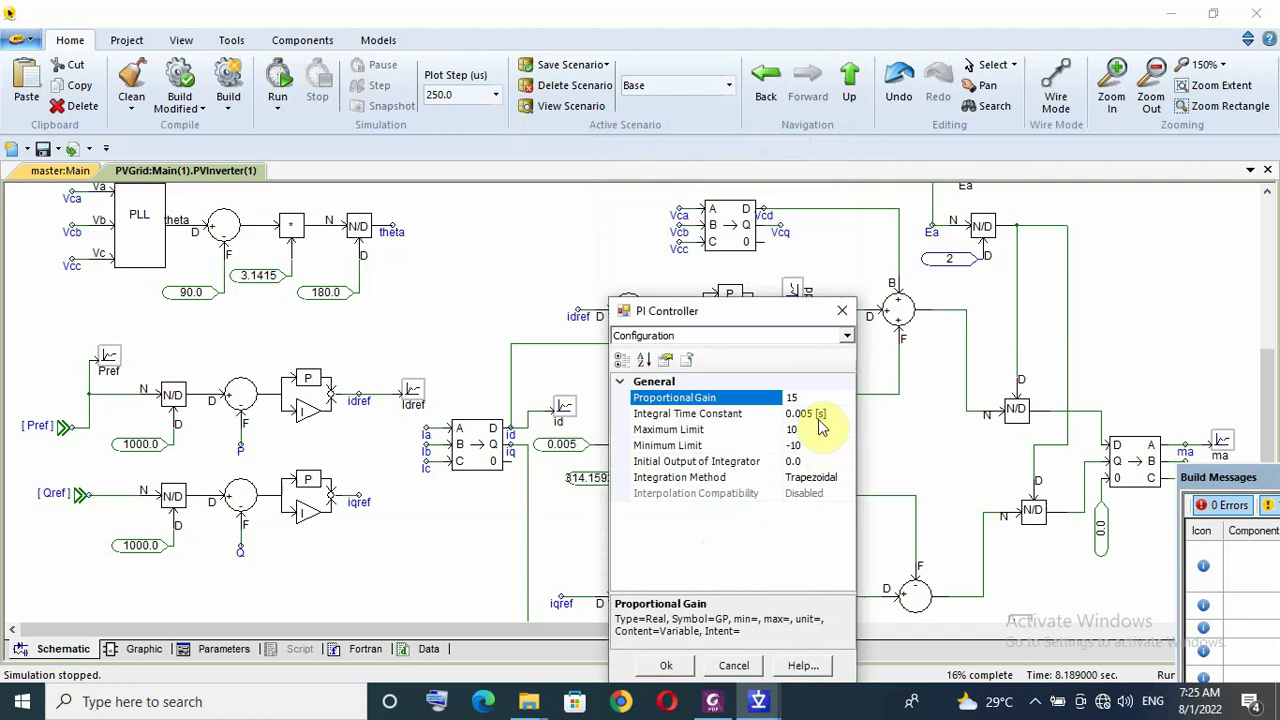
click(820, 429)
text(0)
key(Return)
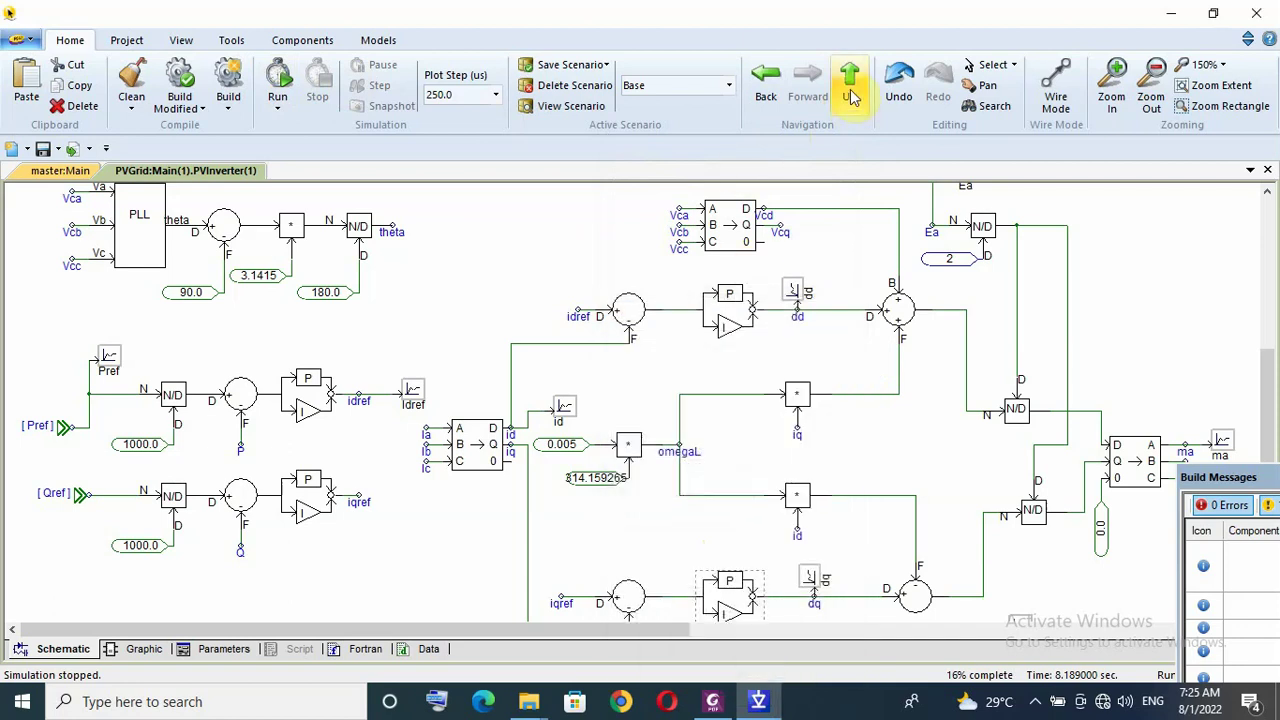
click(849, 86)
scroll(445, 340, up, 3)
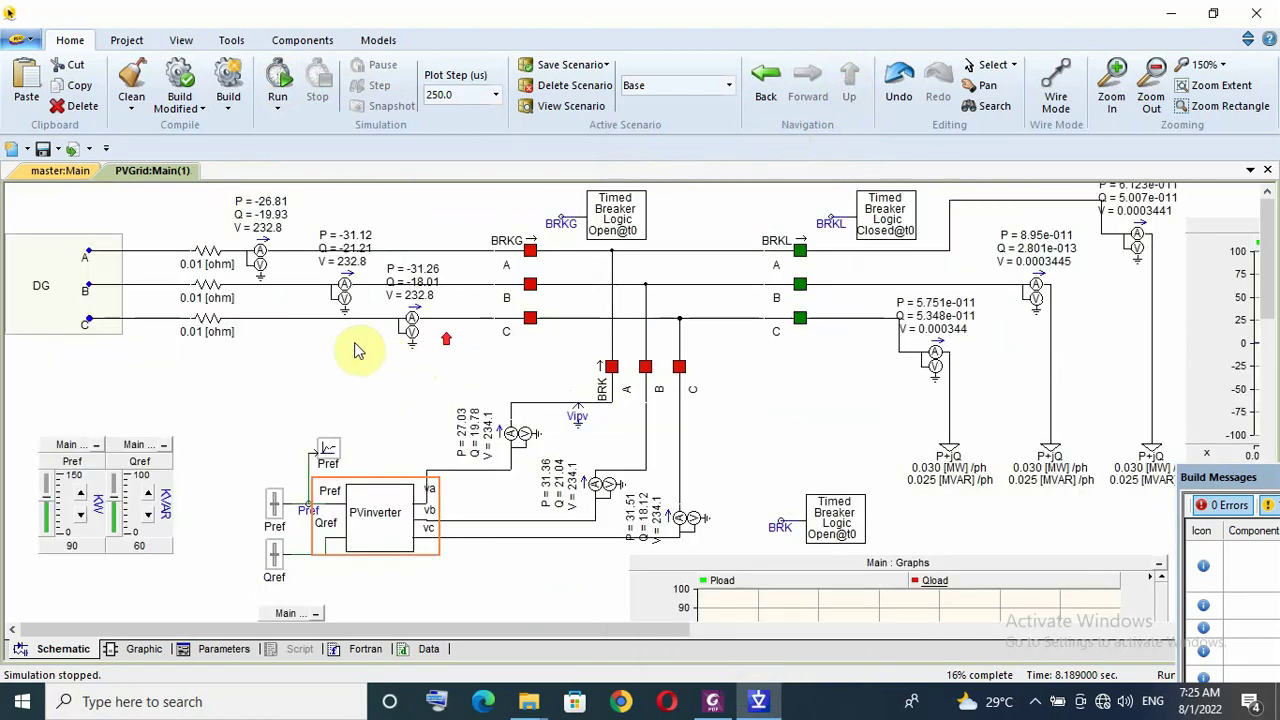
- Save and run, then stop, zero the Qref and Pref sliders, and run again
click(68, 148)
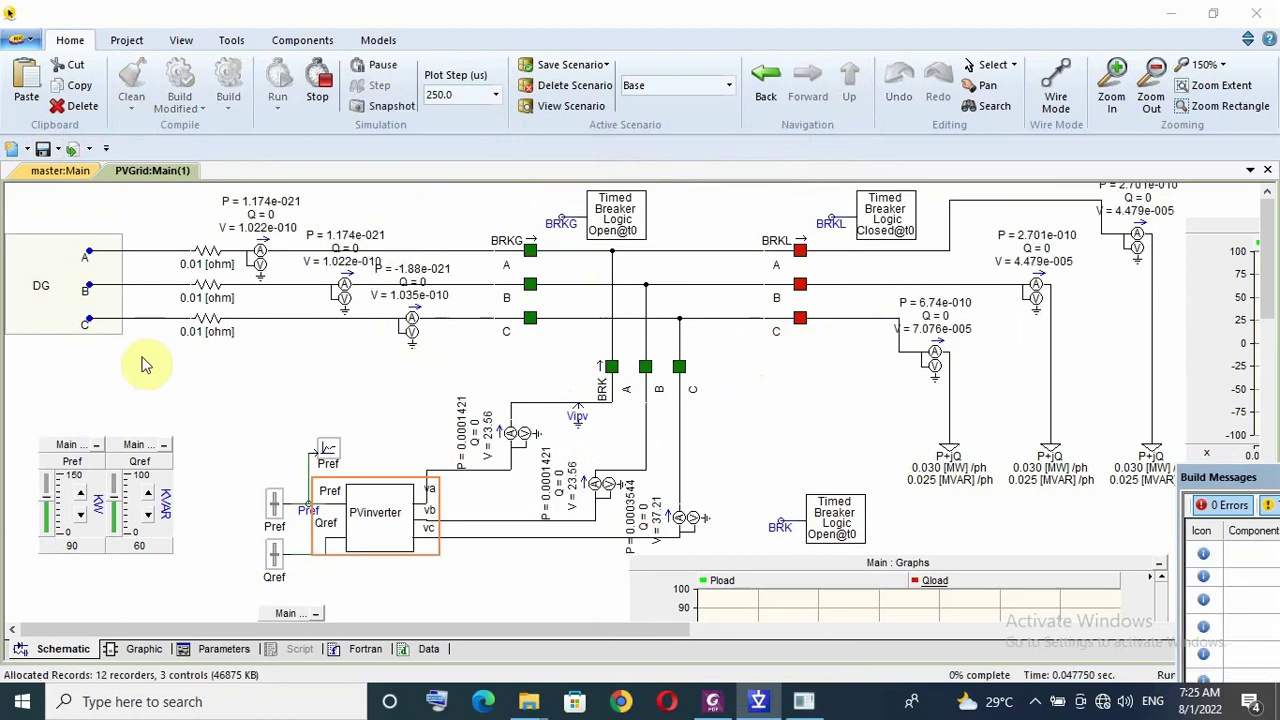
click(321, 90)
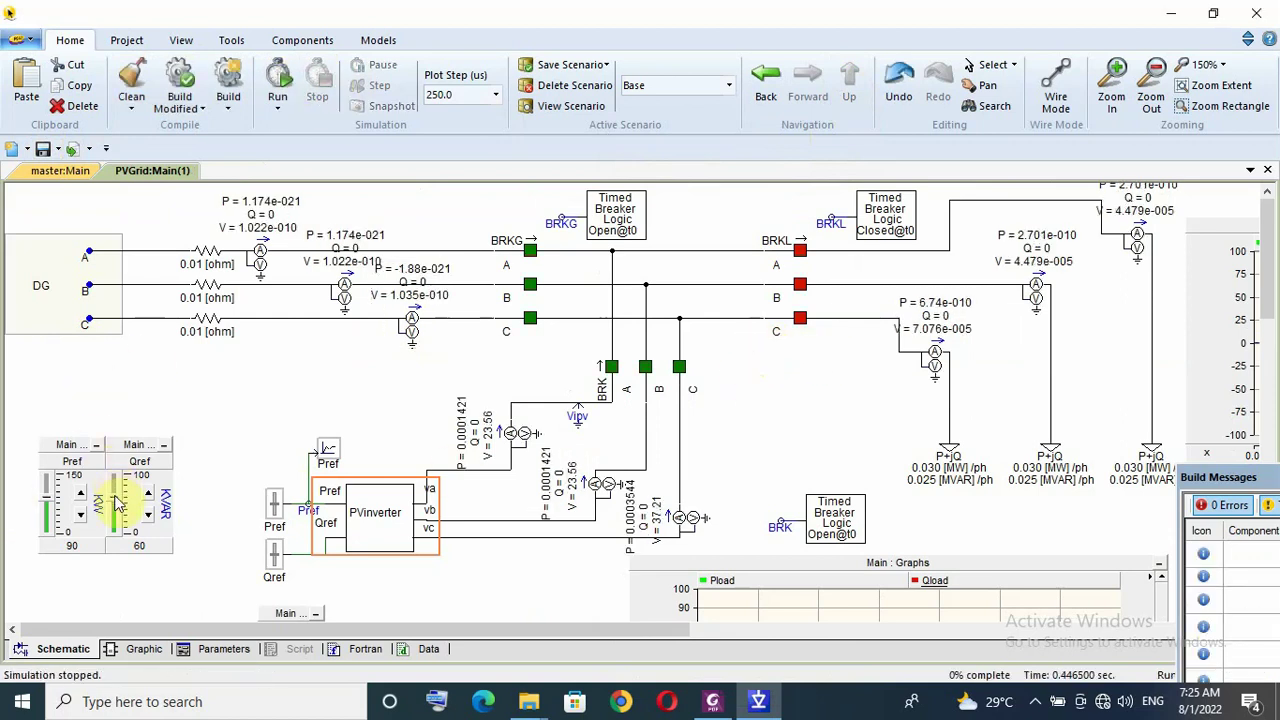
drag(118, 505, 106, 557)
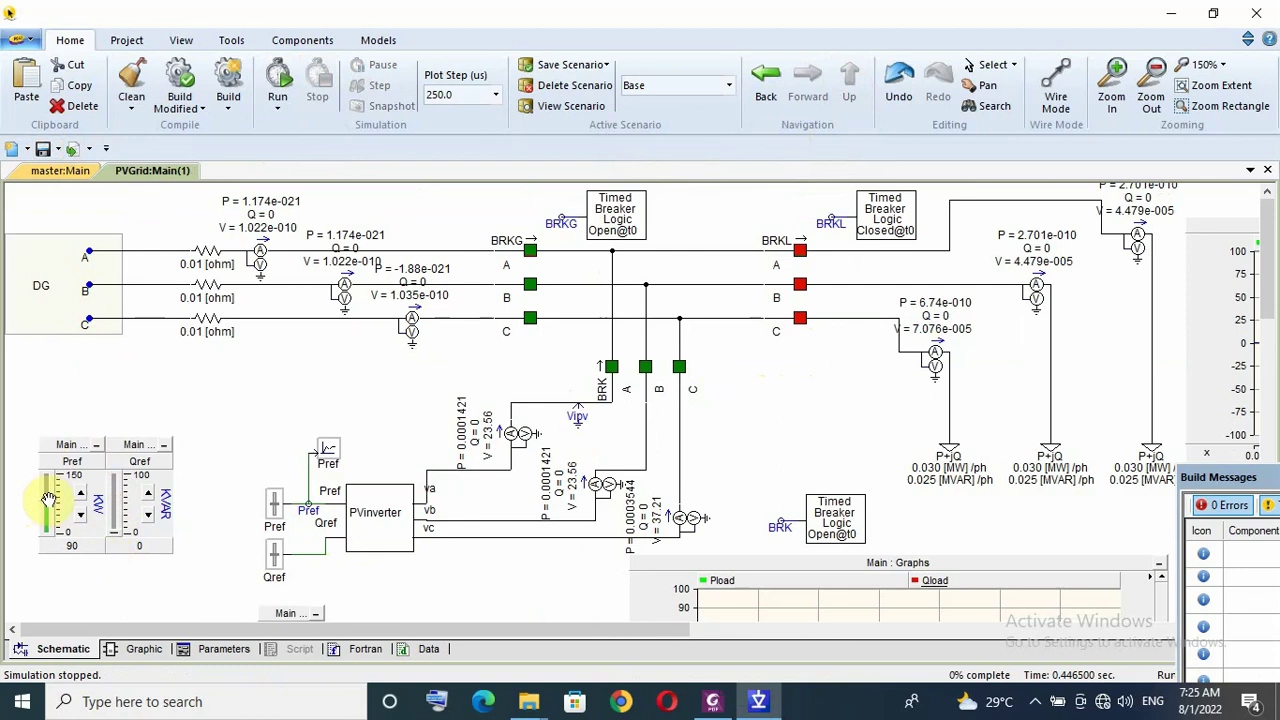
drag(48, 500, 46, 550)
click(278, 88)
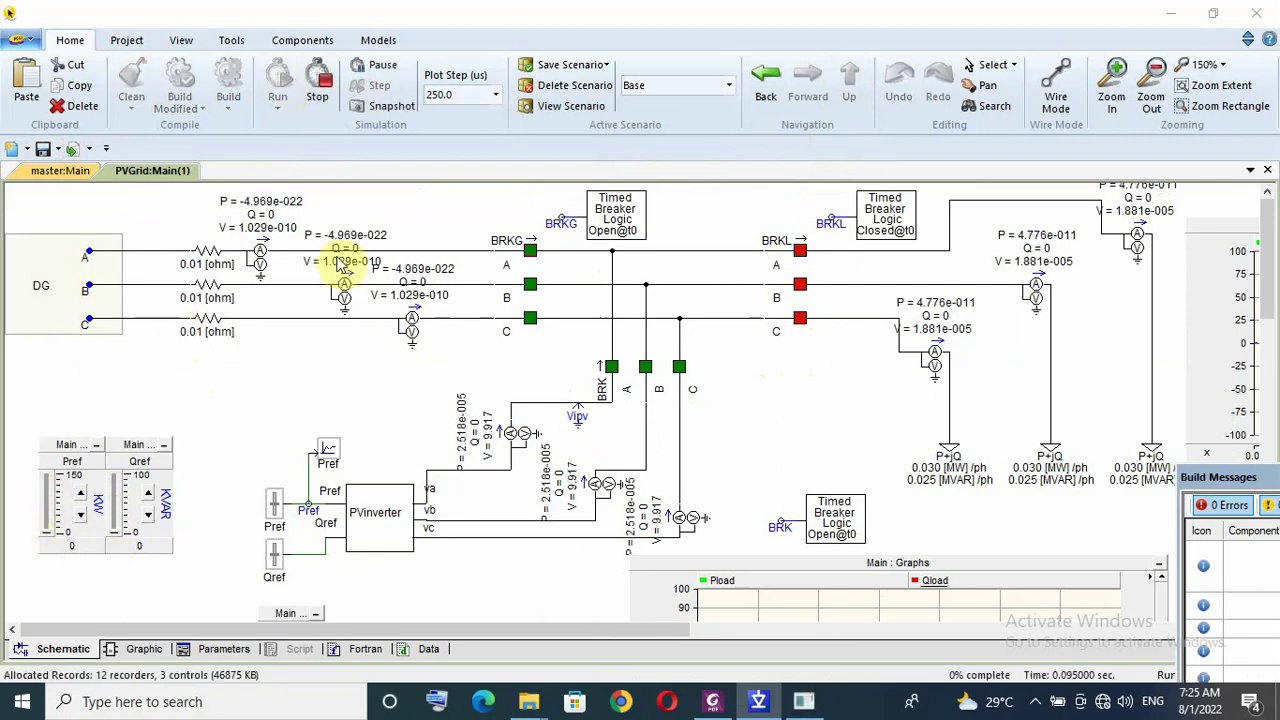
click(1036, 701)
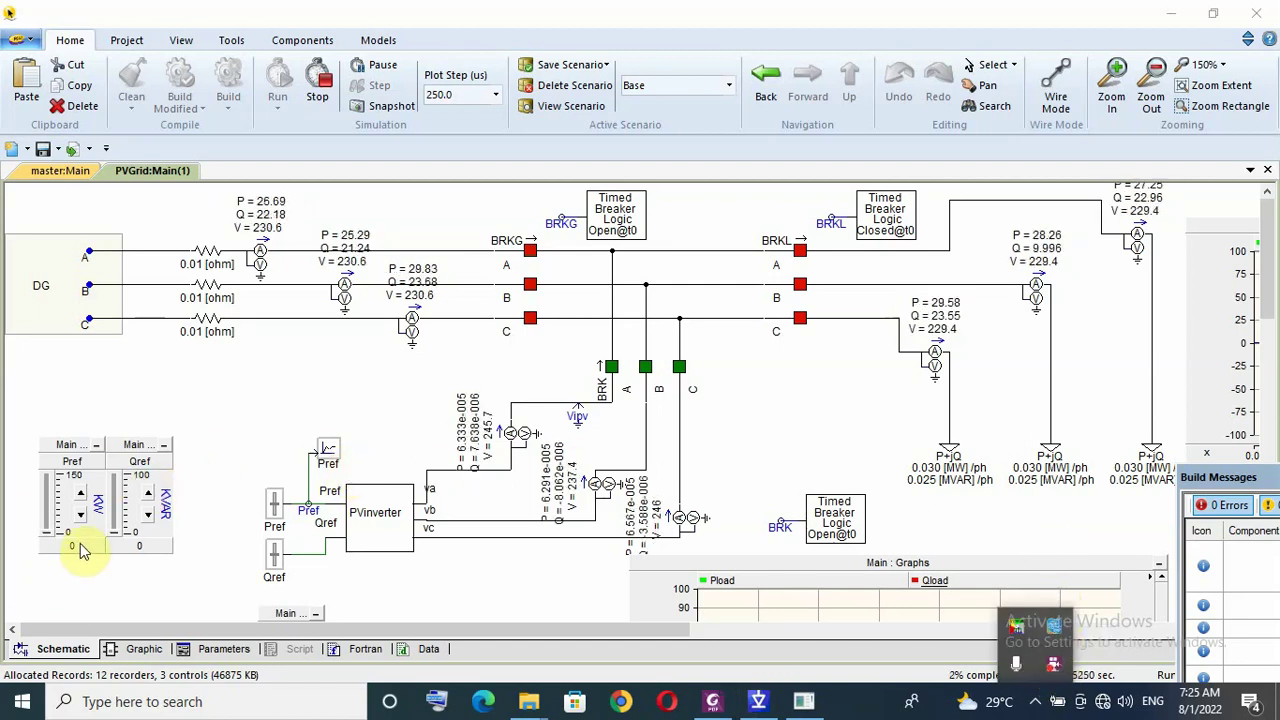
click(1024, 522)
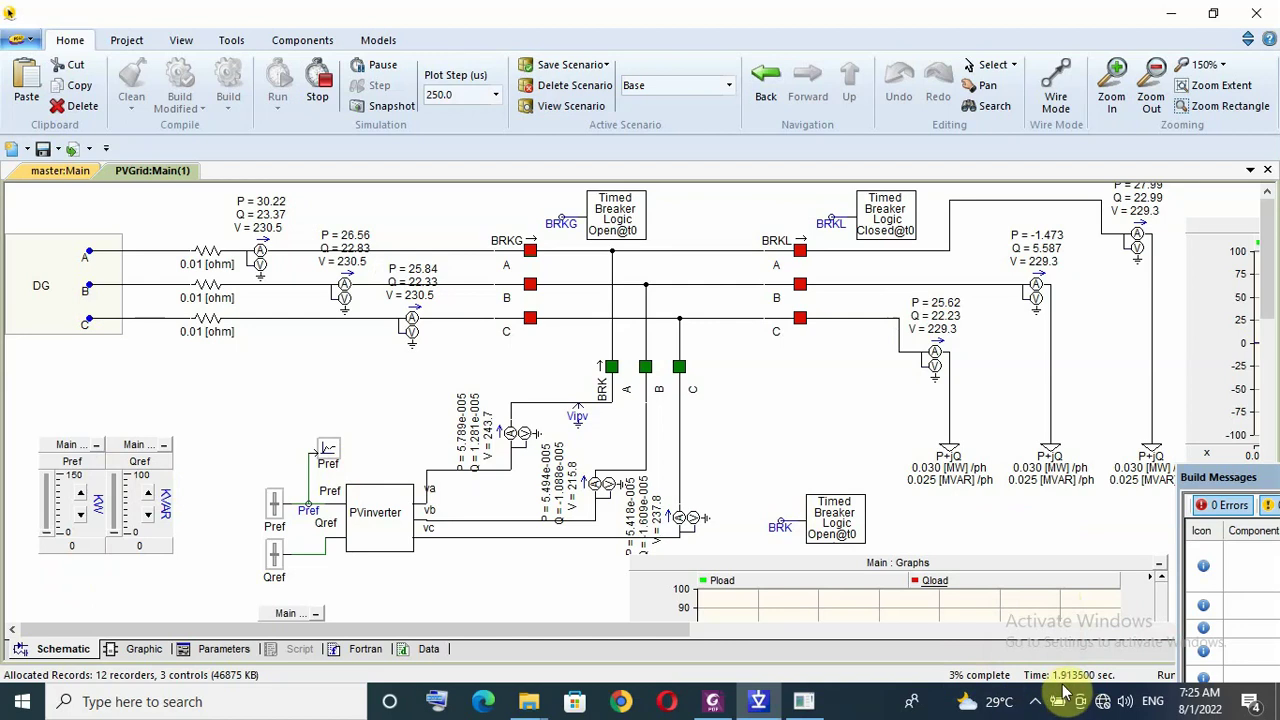
- Enter Pref 90 and Qref 60 and scroll right to the power graphs
click(76, 545)
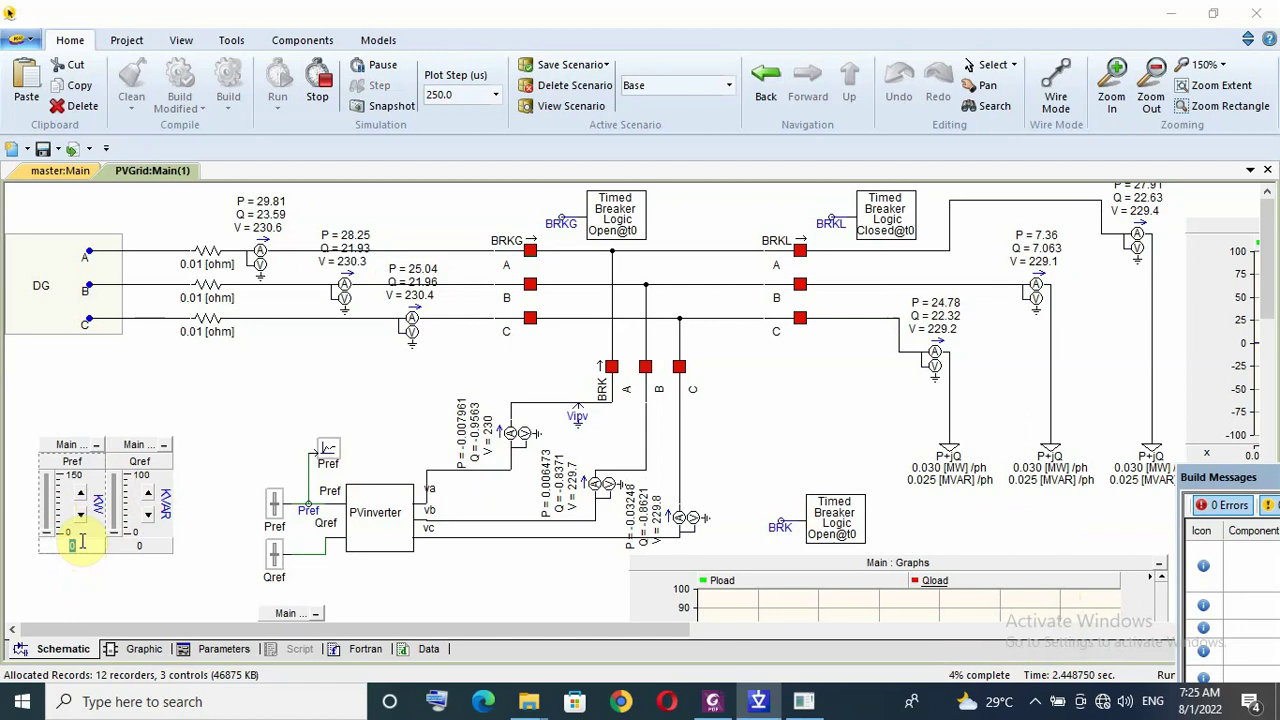
text(9)
key(Return)
click(147, 545)
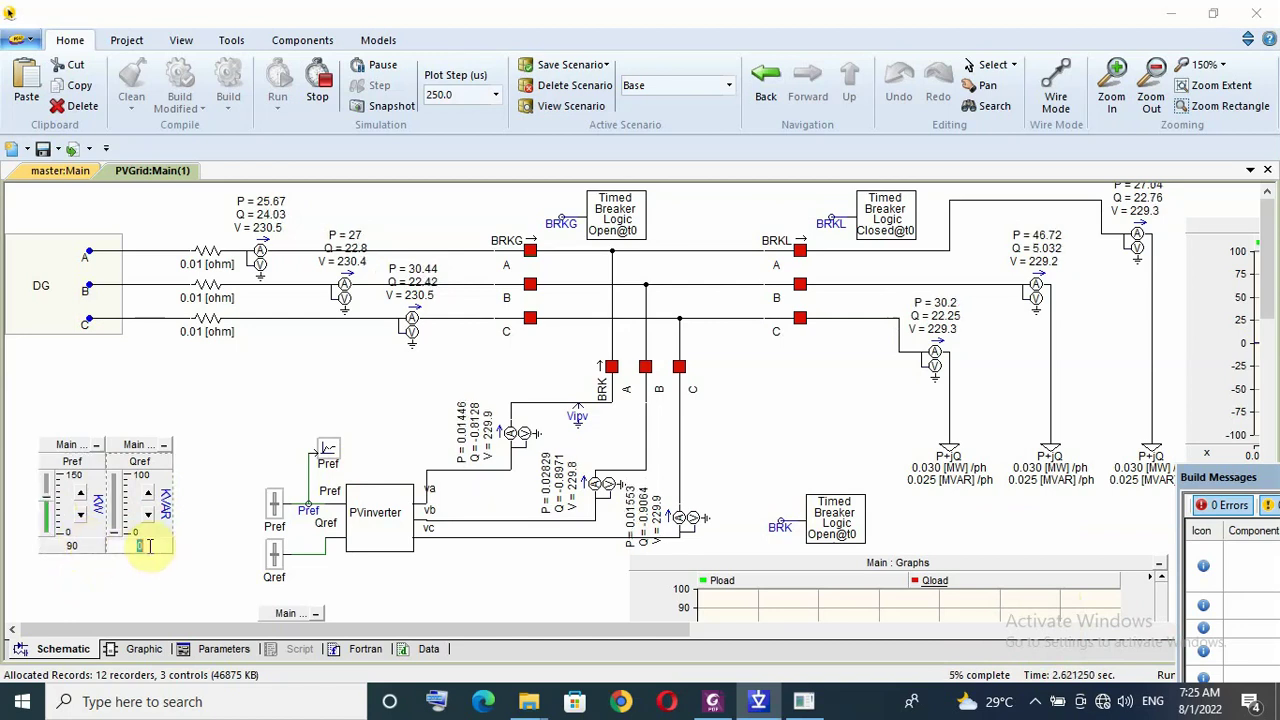
text(6)
key(Return)
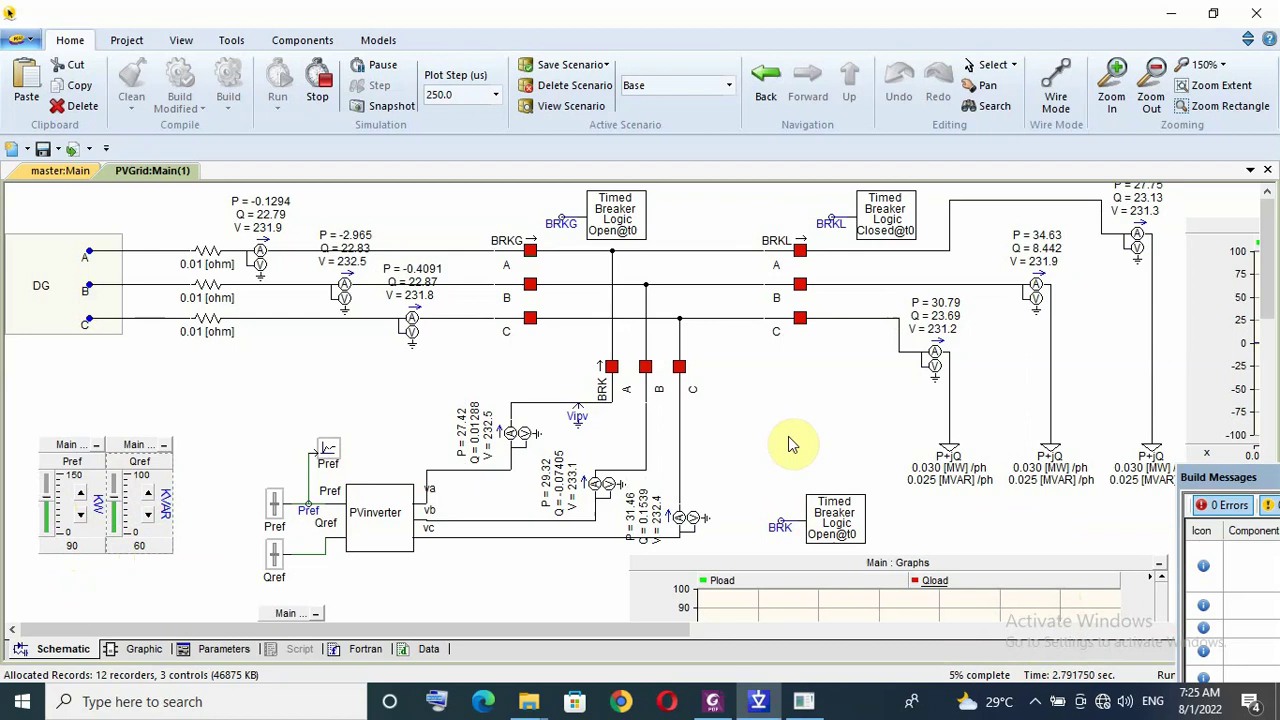
drag(565, 630, 965, 632)
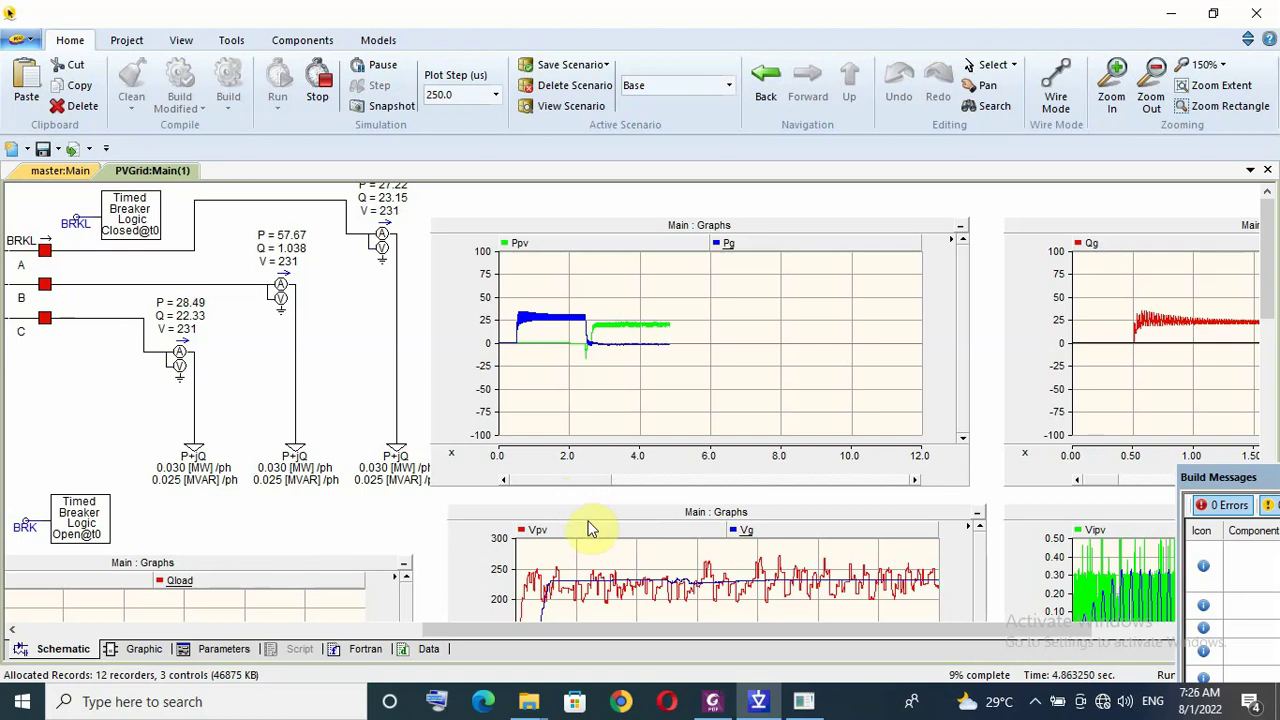
- Open the PVinverter's internal control diagram, then go back up to the DG and breaker area of Main
drag(731, 632, 363, 640)
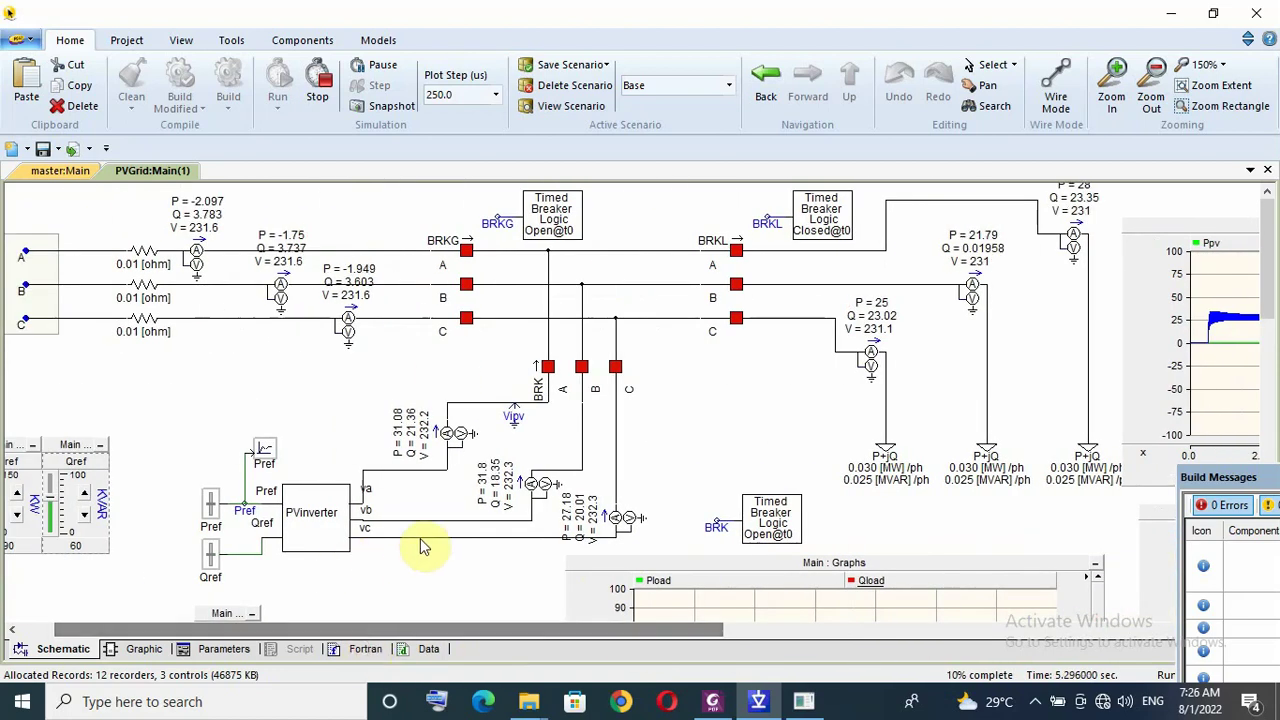
double_click(332, 530)
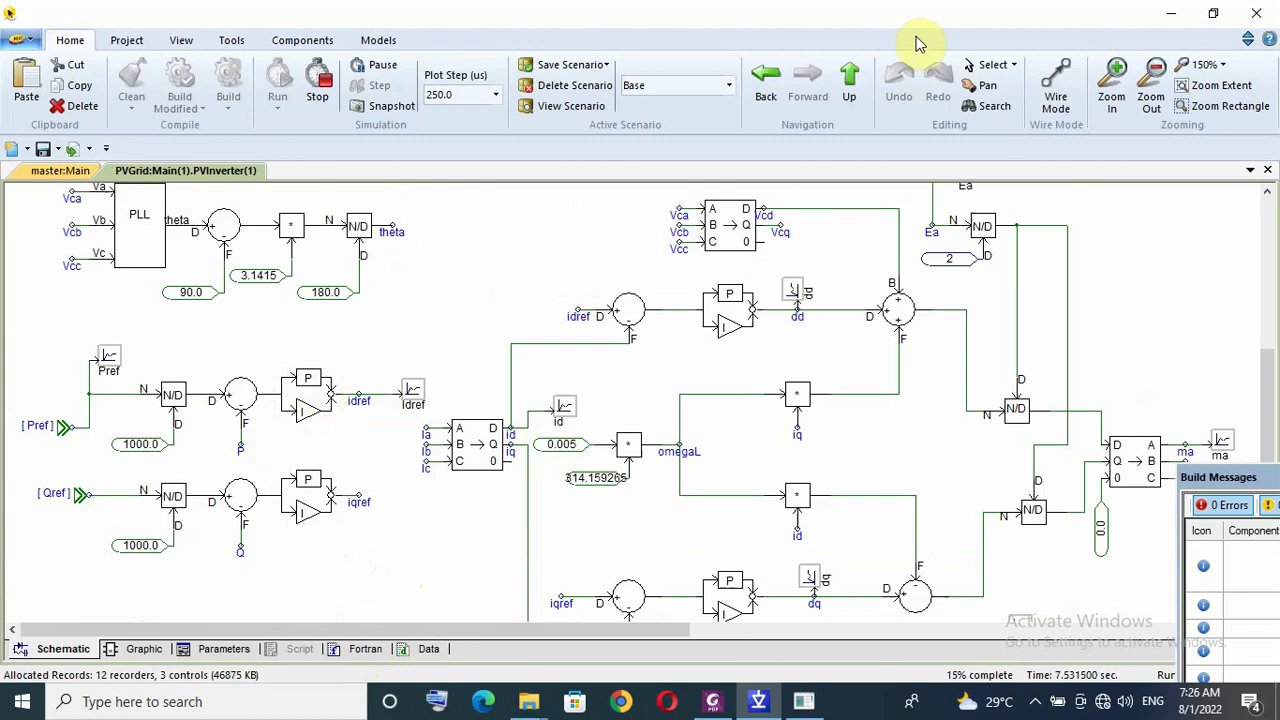
click(849, 78)
scroll(360, 290, up, 2)
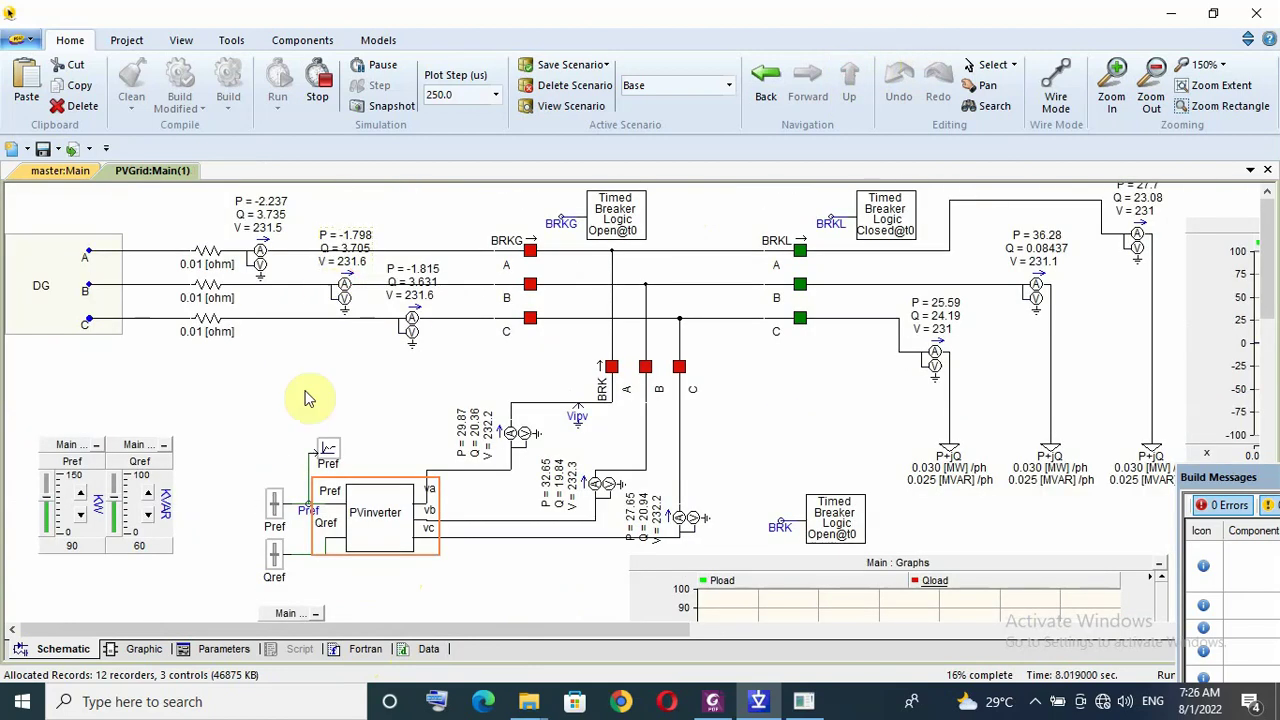
click(378, 428)
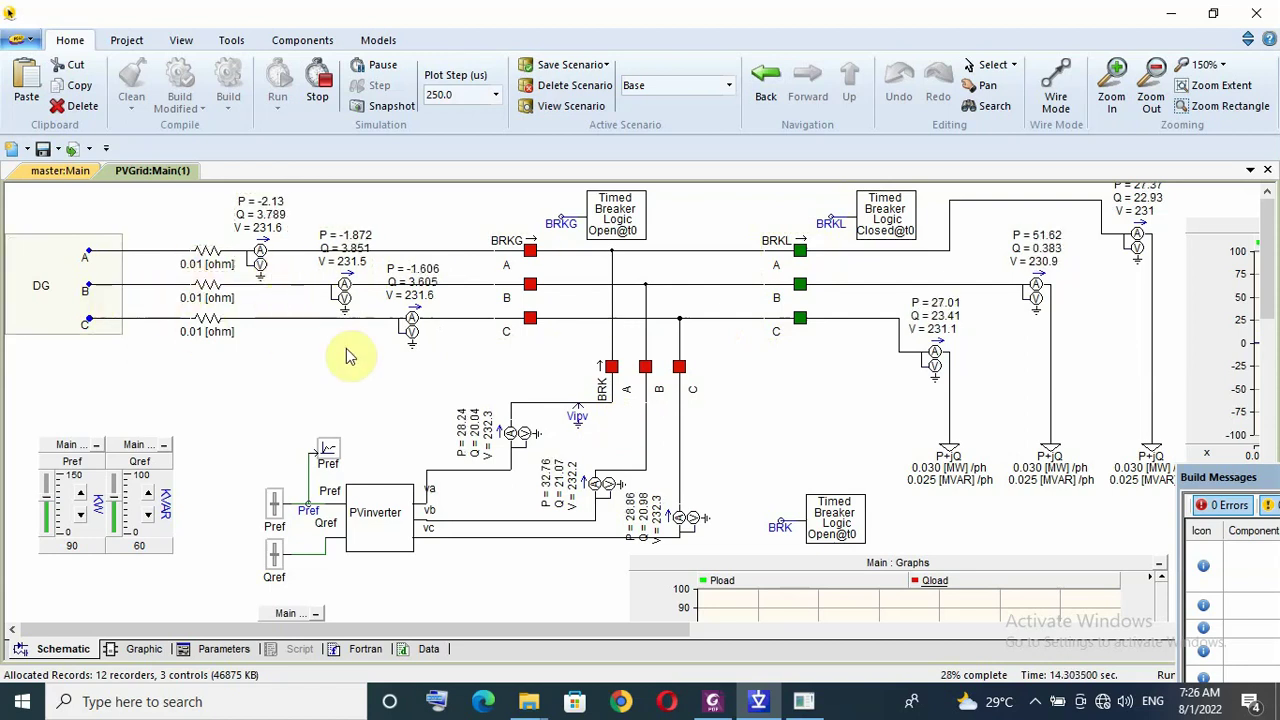
click(766, 405)
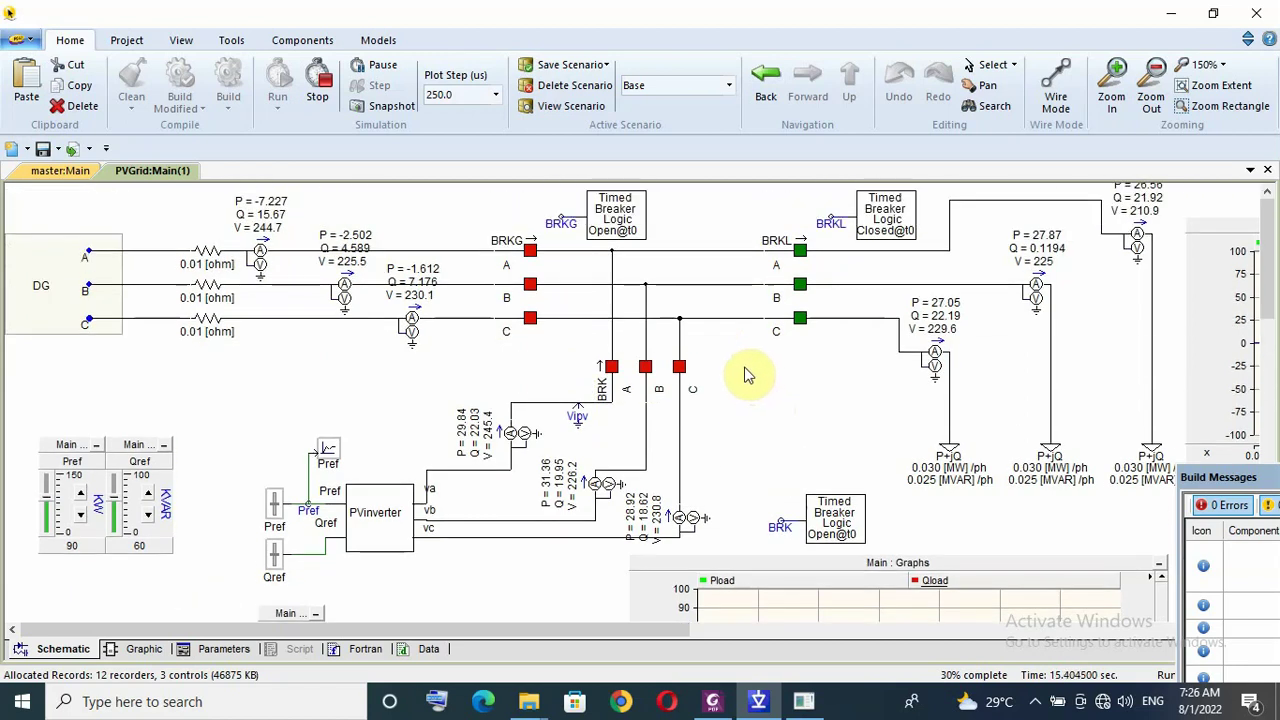
- Bring File Explorer forward, go back to DG Test, enter 2 PV CB and launch PVGrid.pscx
mouse_move(524, 693)
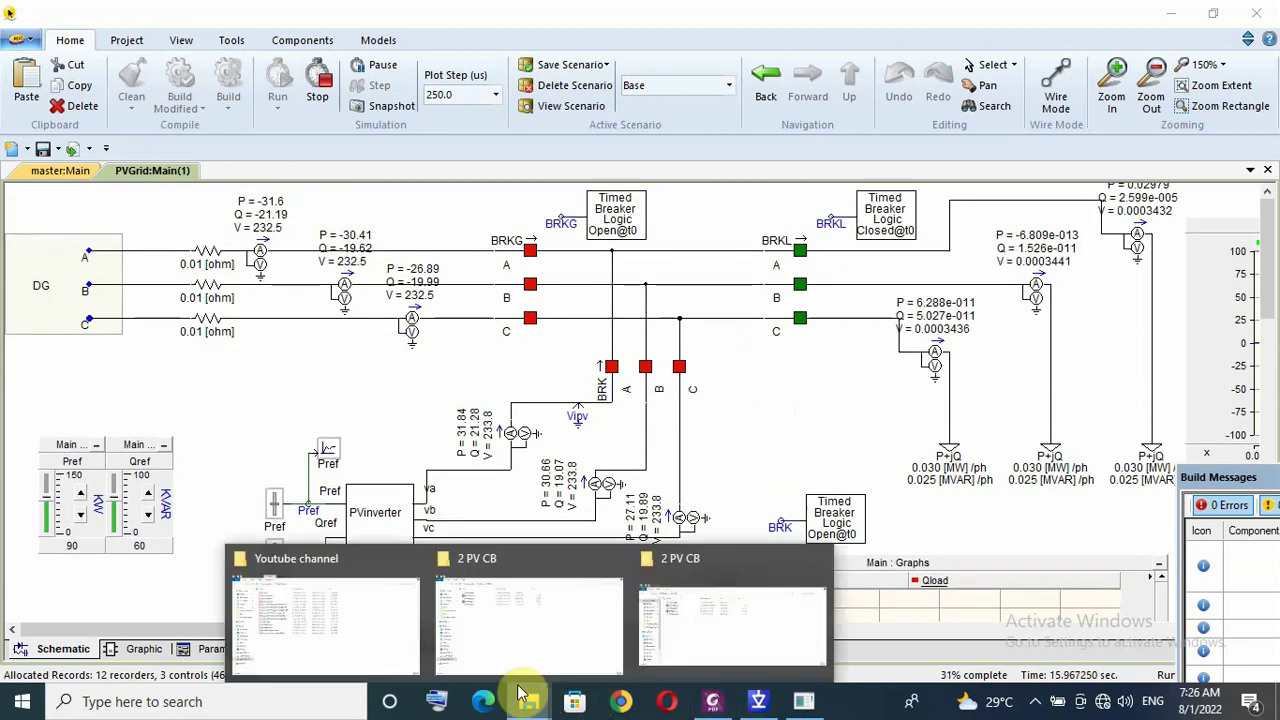
click(545, 640)
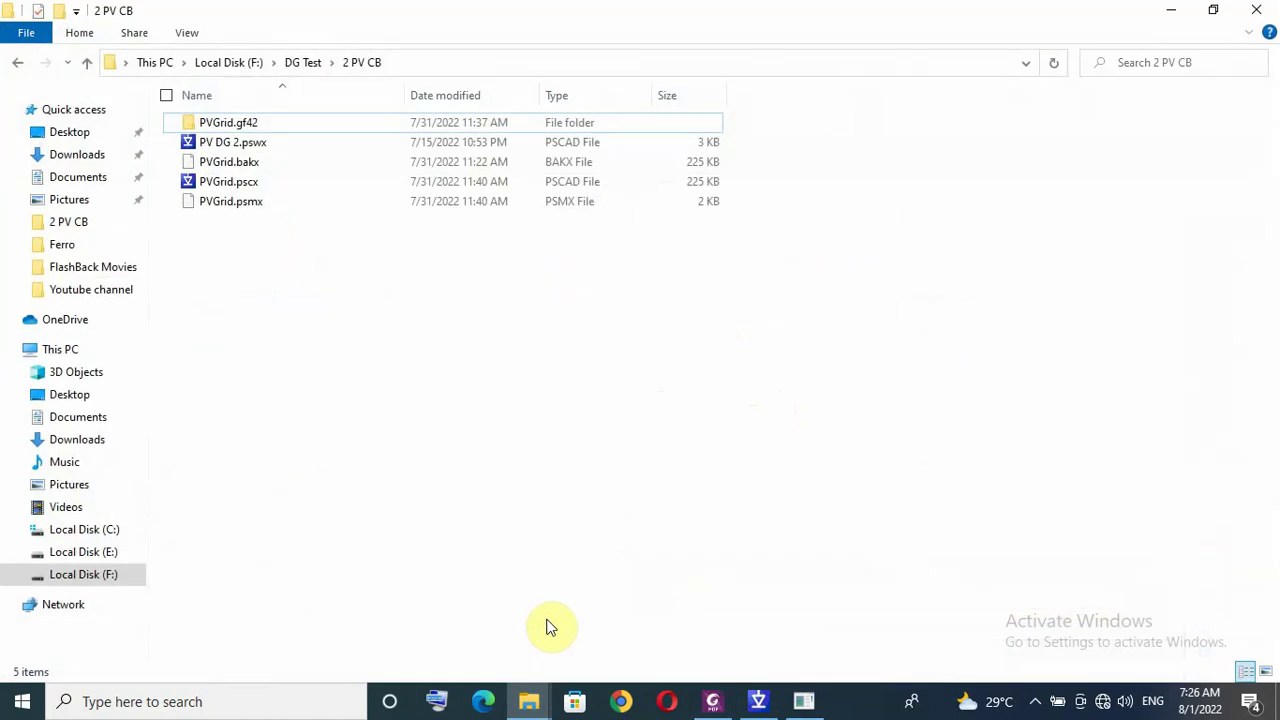
click(16, 63)
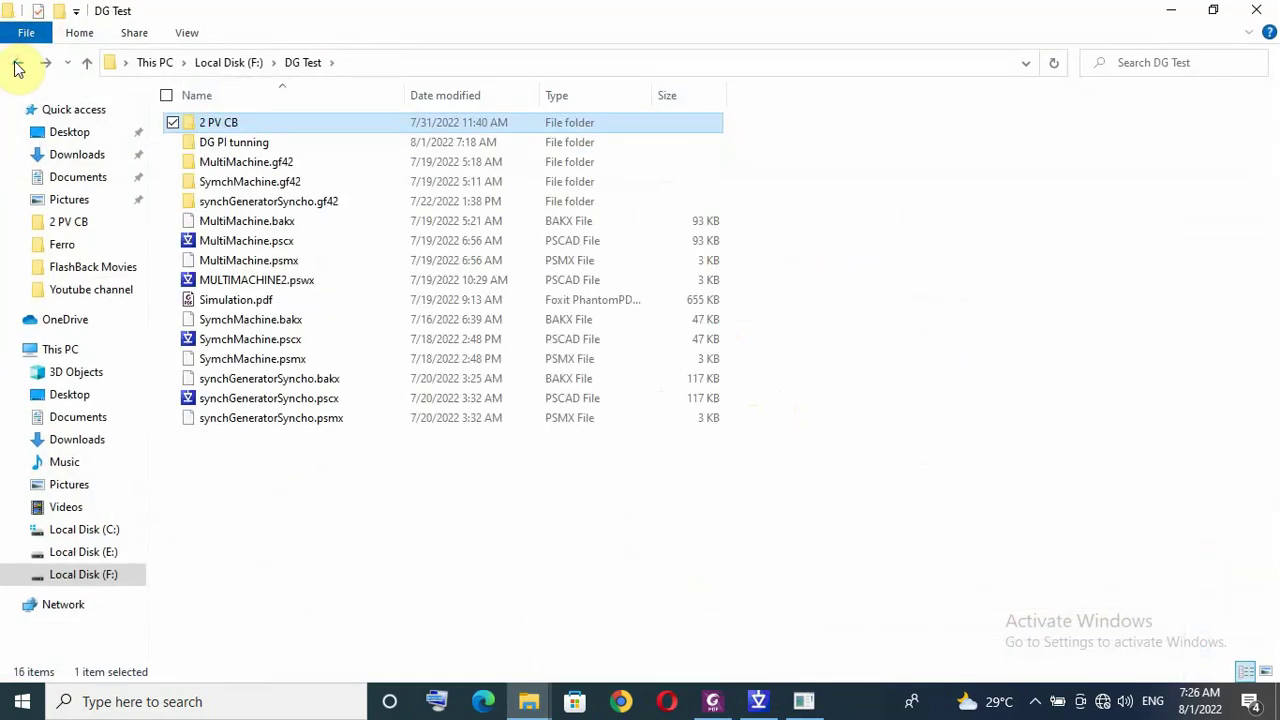
double_click(334, 122)
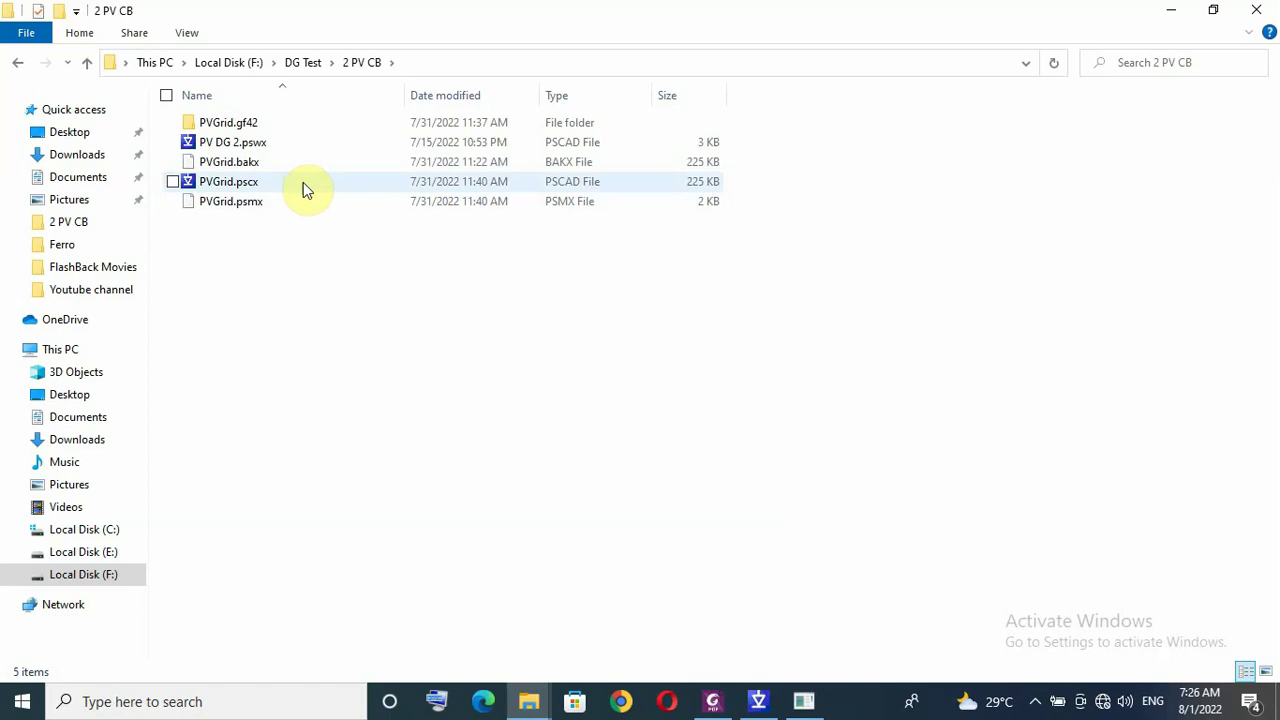
double_click(292, 182)
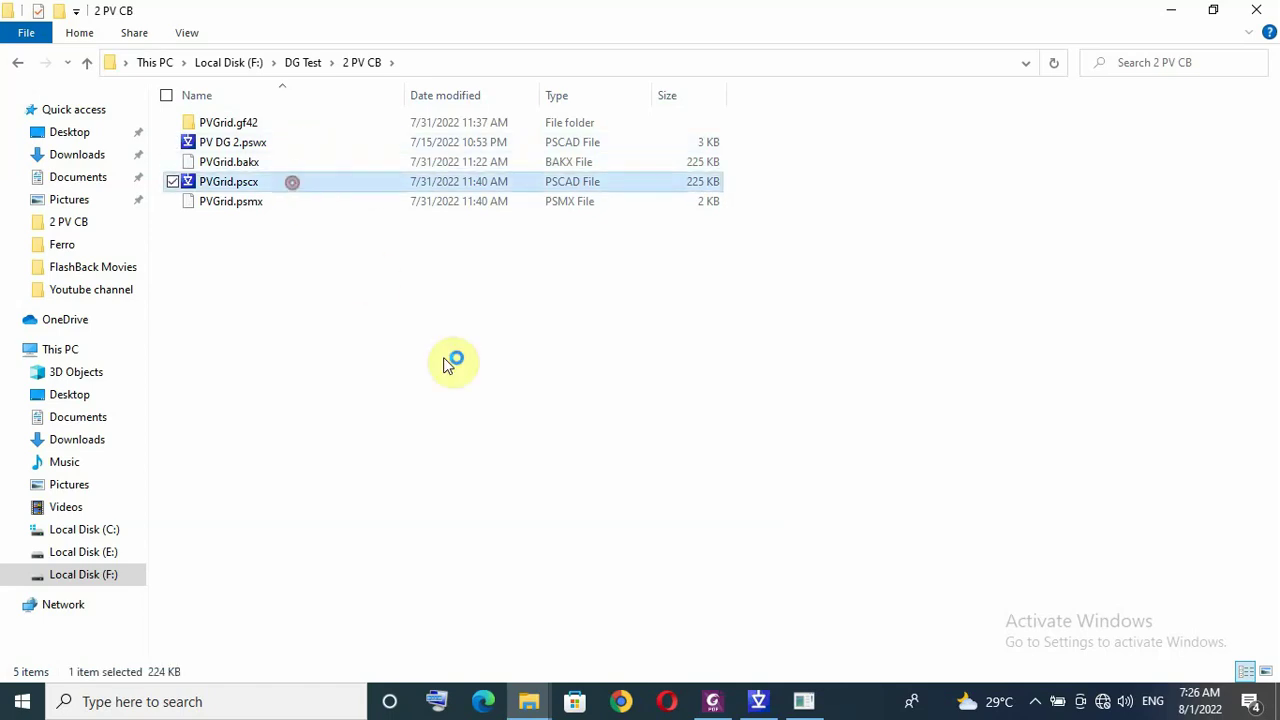
mouse_move(790, 705)
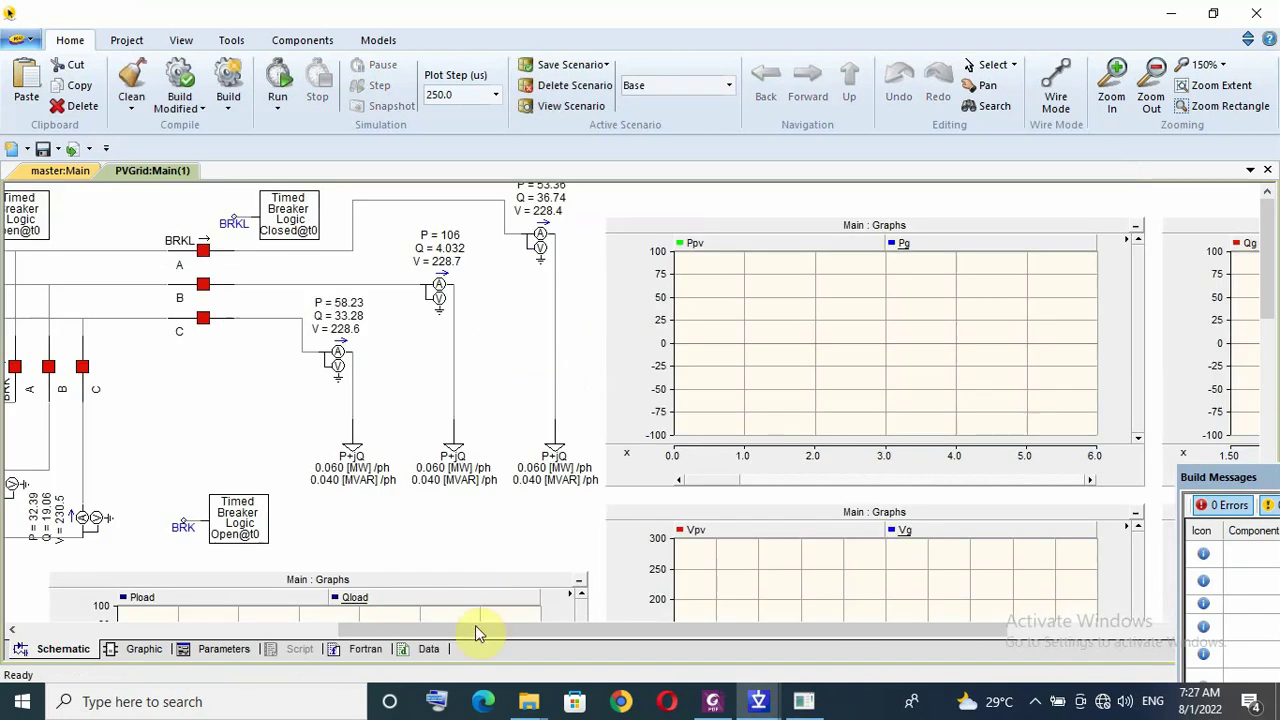
- Review the IC Engine block and the diesel PI controller parameter settings
drag(475, 625, 120, 628)
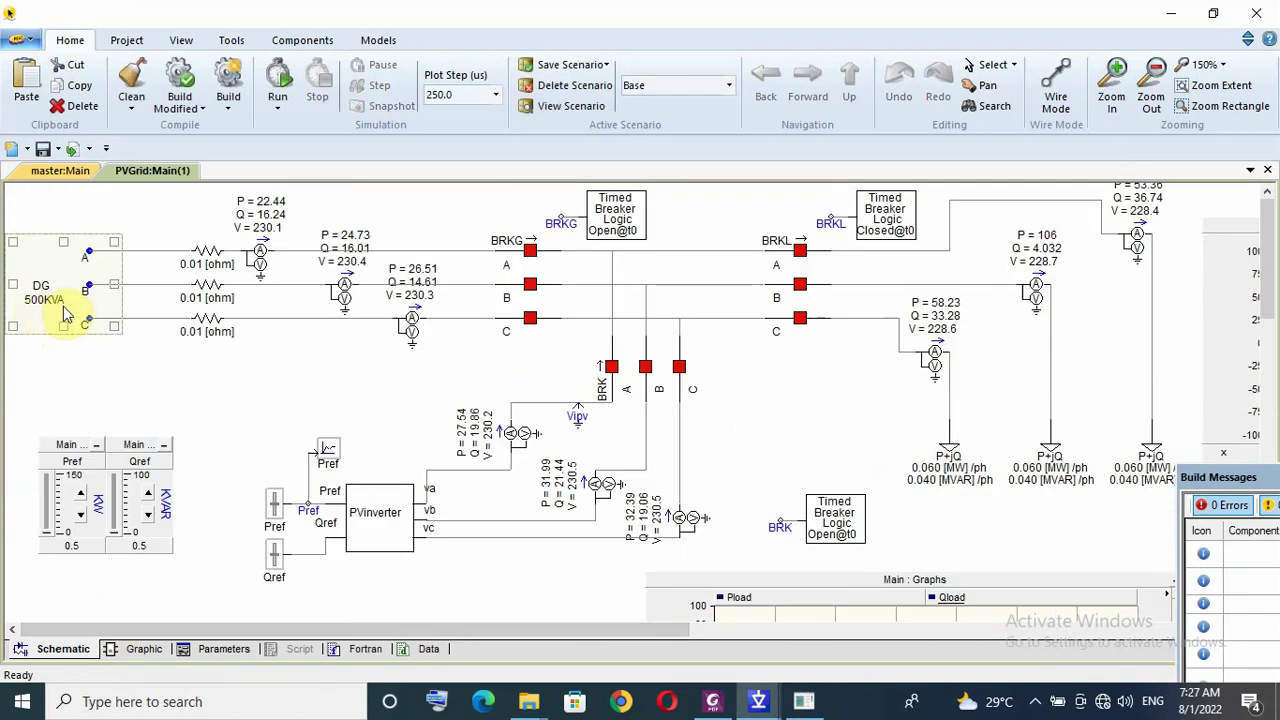
scroll(425, 428, down, 3)
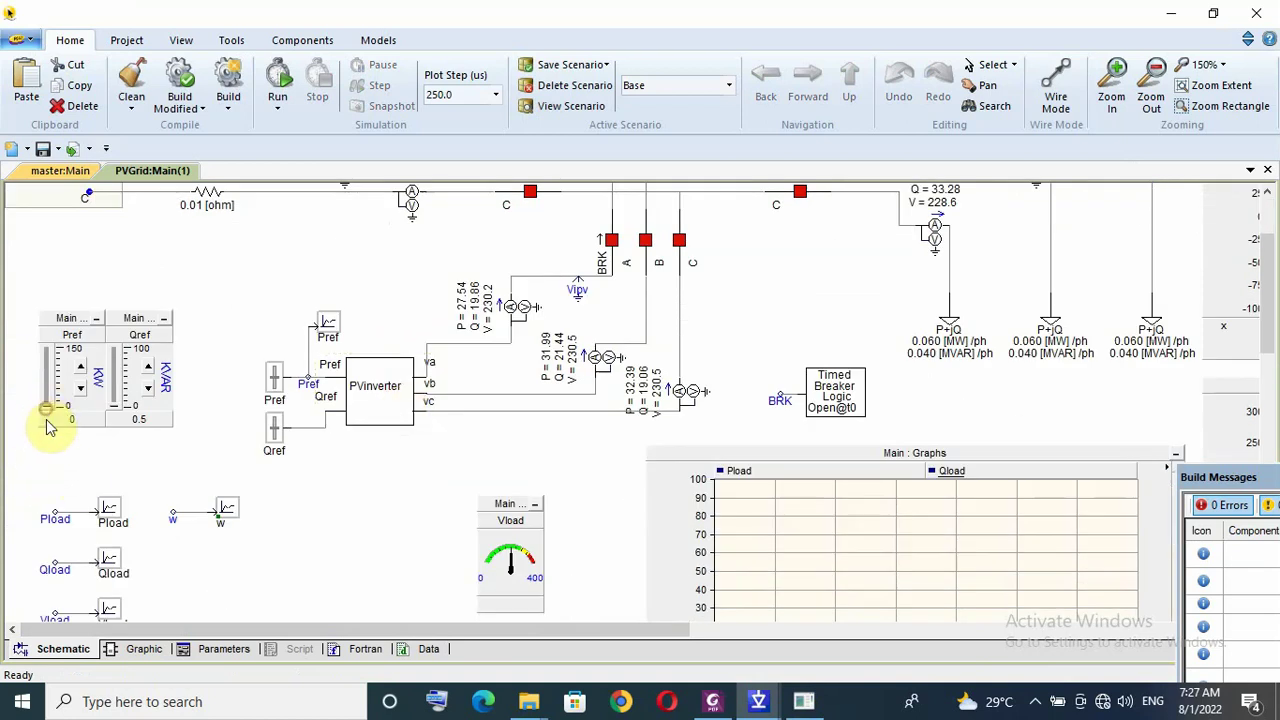
scroll(314, 500, down, 5)
scroll(309, 434, up, 5)
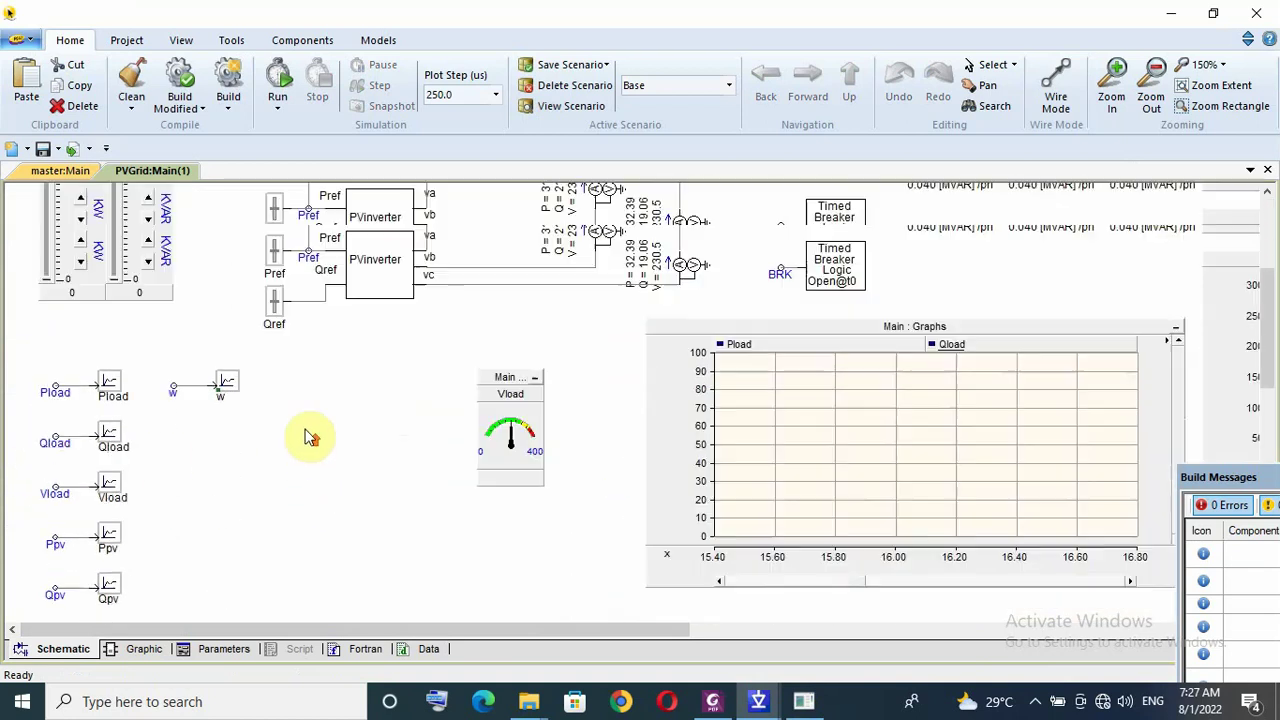
scroll(344, 447, down, 10)
scroll(344, 447, down, 1)
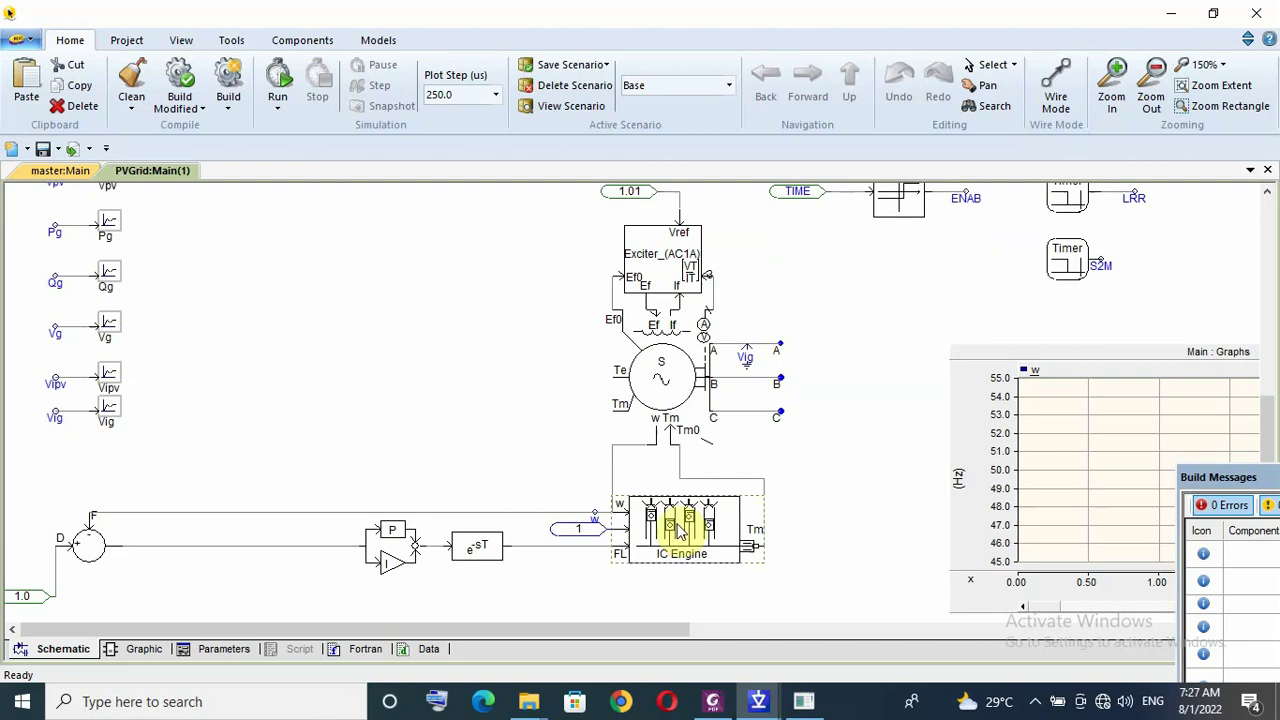
double_click(677, 565)
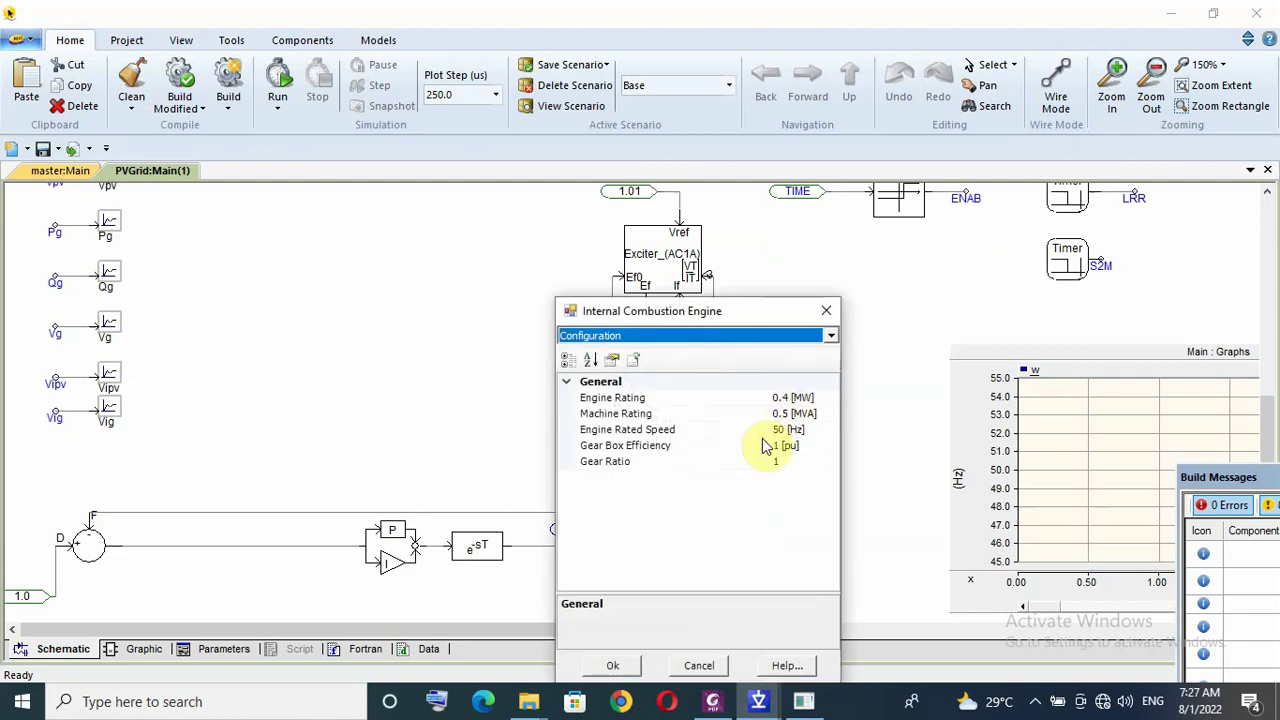
click(612, 665)
double_click(380, 555)
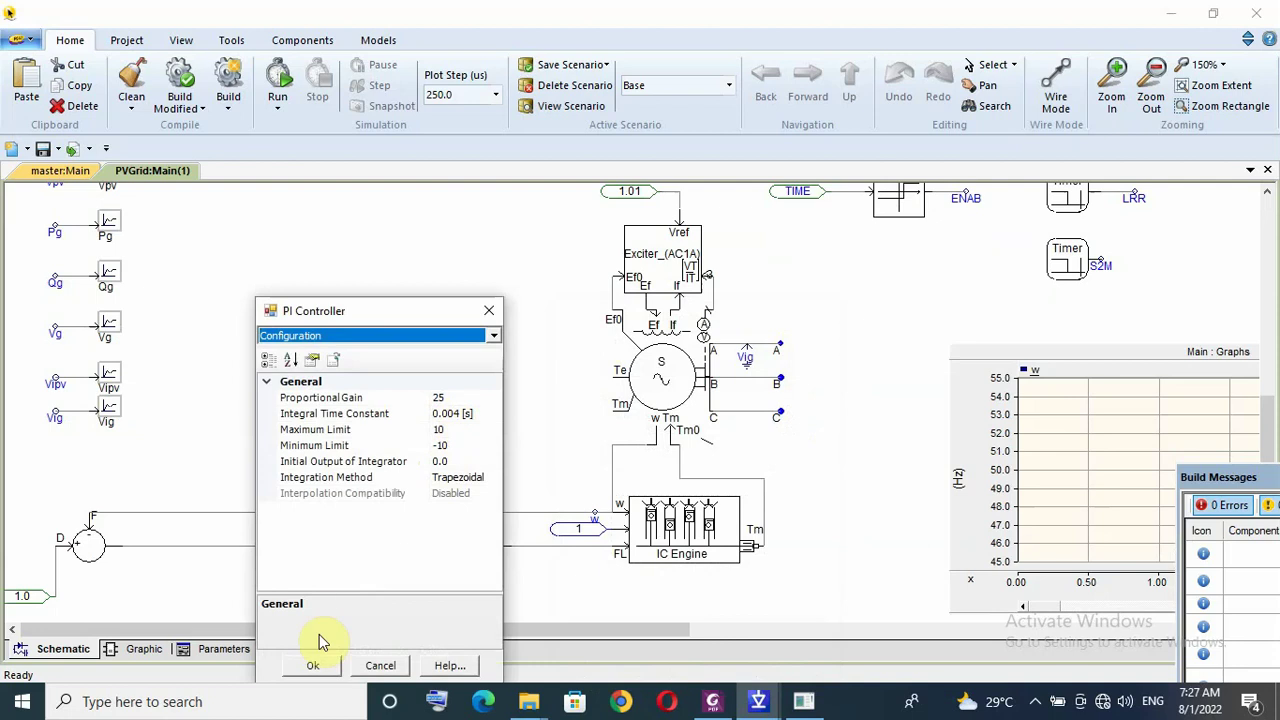
click(313, 664)
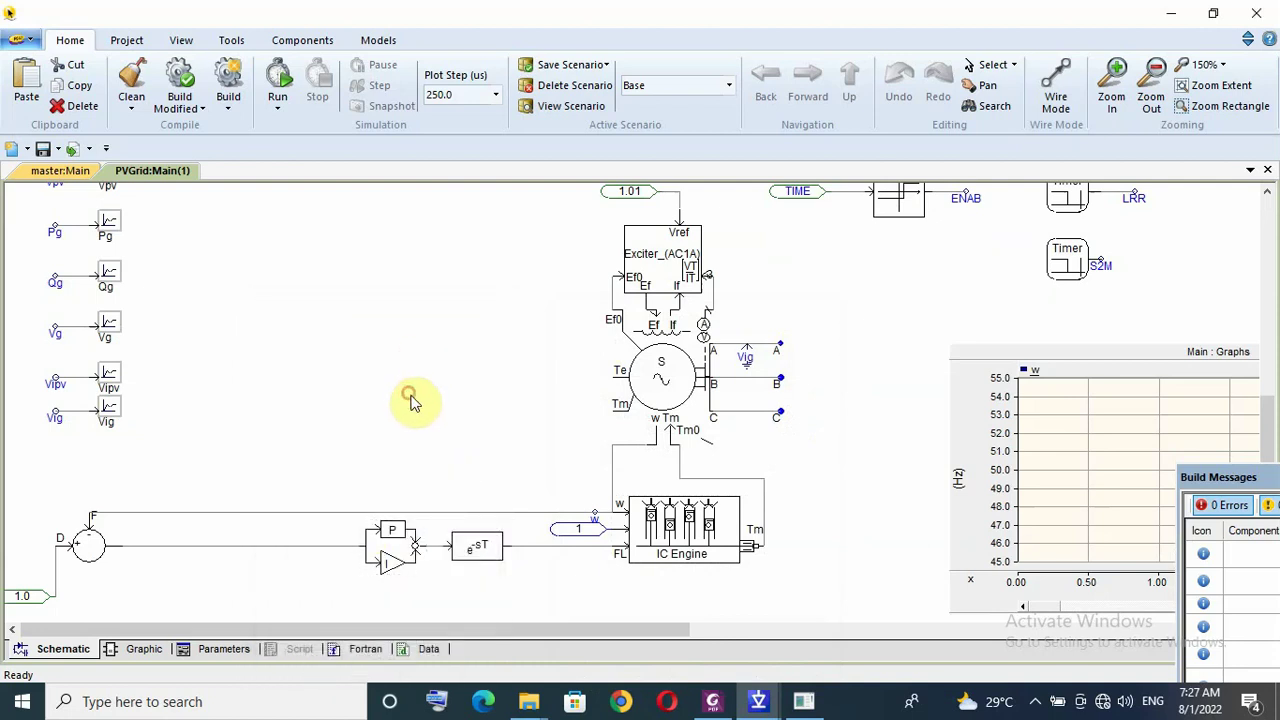
- Inside the PVinverter block, review the gains of the PI controller producing idref
scroll(415, 400, up, 10)
double_click(395, 388)
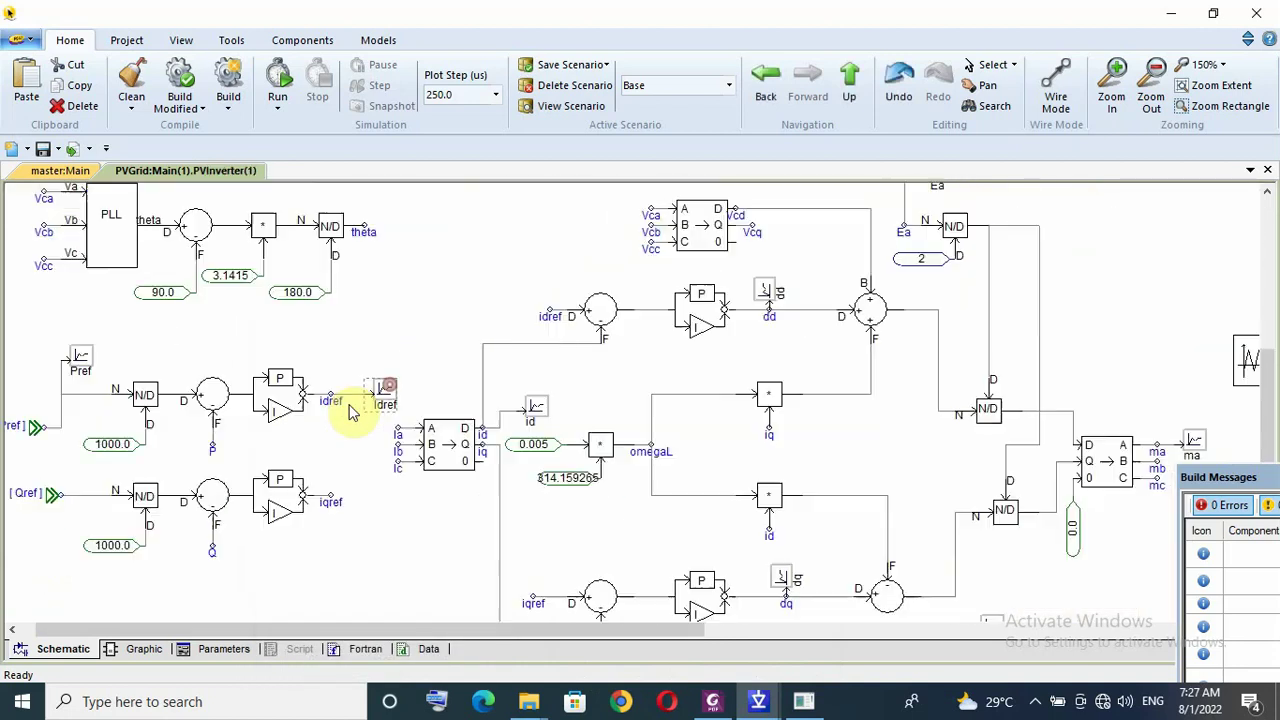
scroll(206, 386, down, 5)
scroll(271, 351, up, 4)
click(278, 358)
double_click(278, 358)
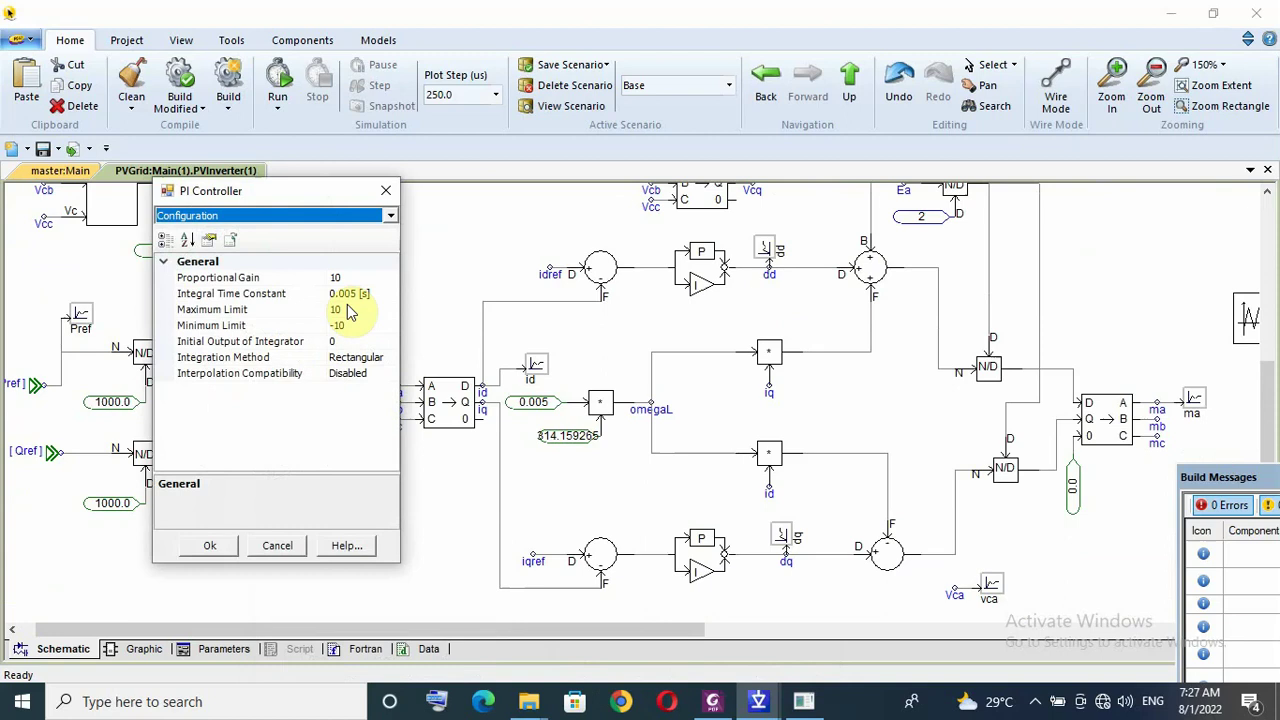
click(228, 545)
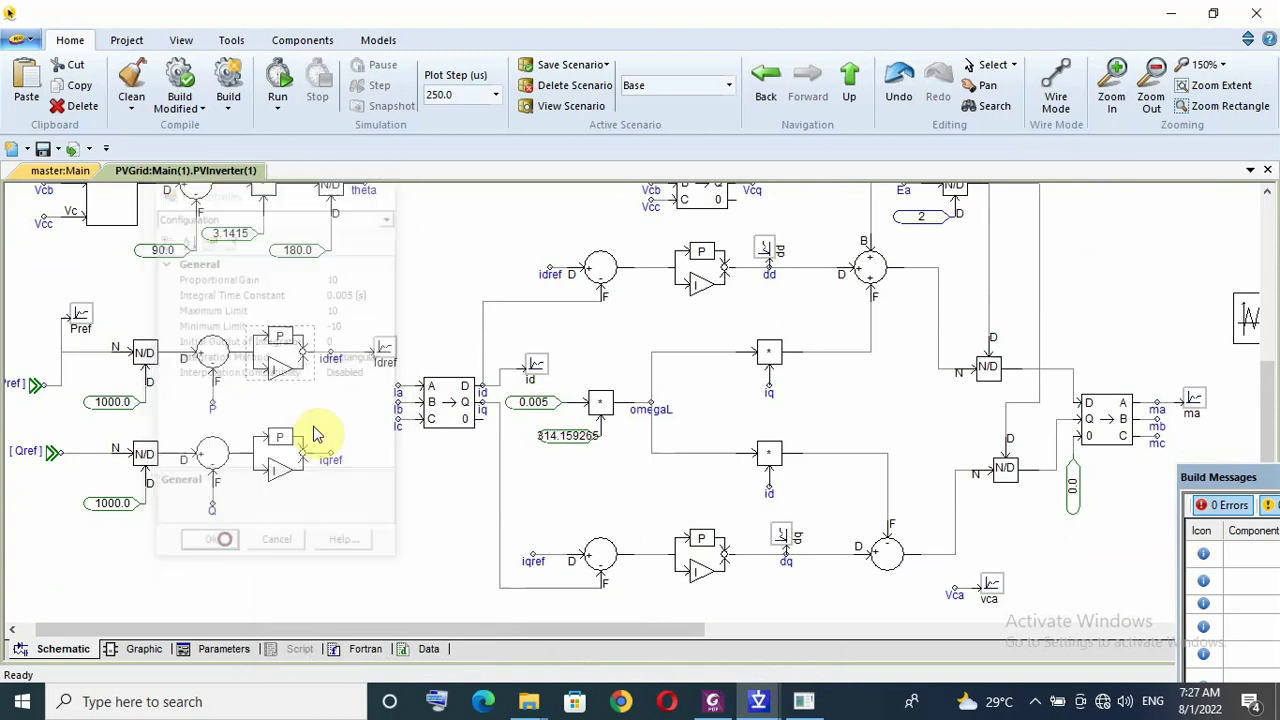
- Back on the main schematic, run the simulation, dismiss the exchange error, and save PVGrid
click(849, 85)
click(278, 88)
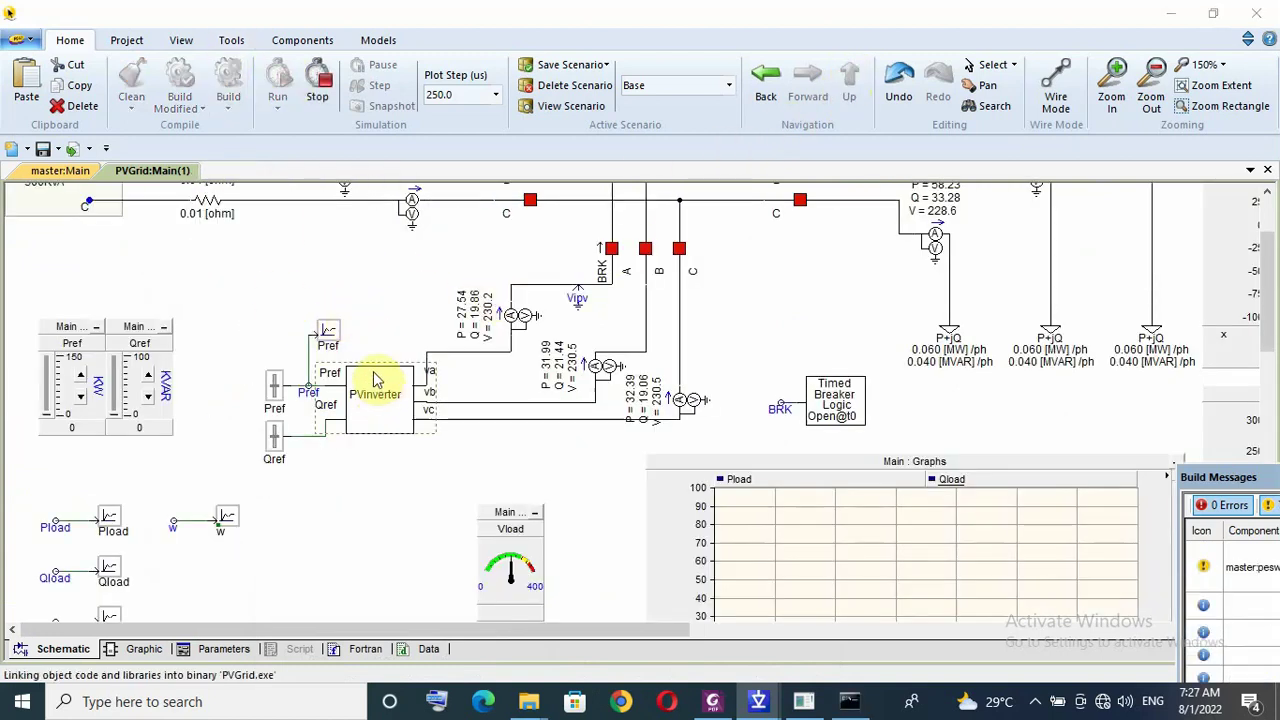
click(797, 281)
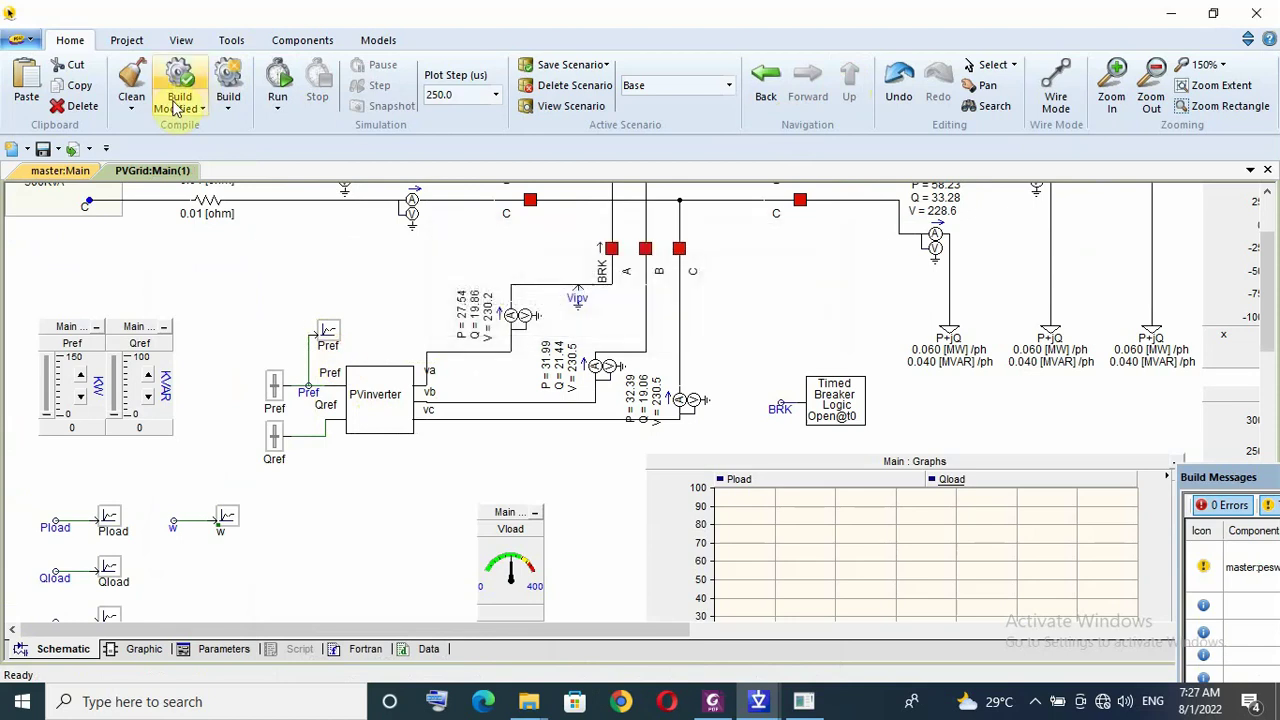
click(43, 148)
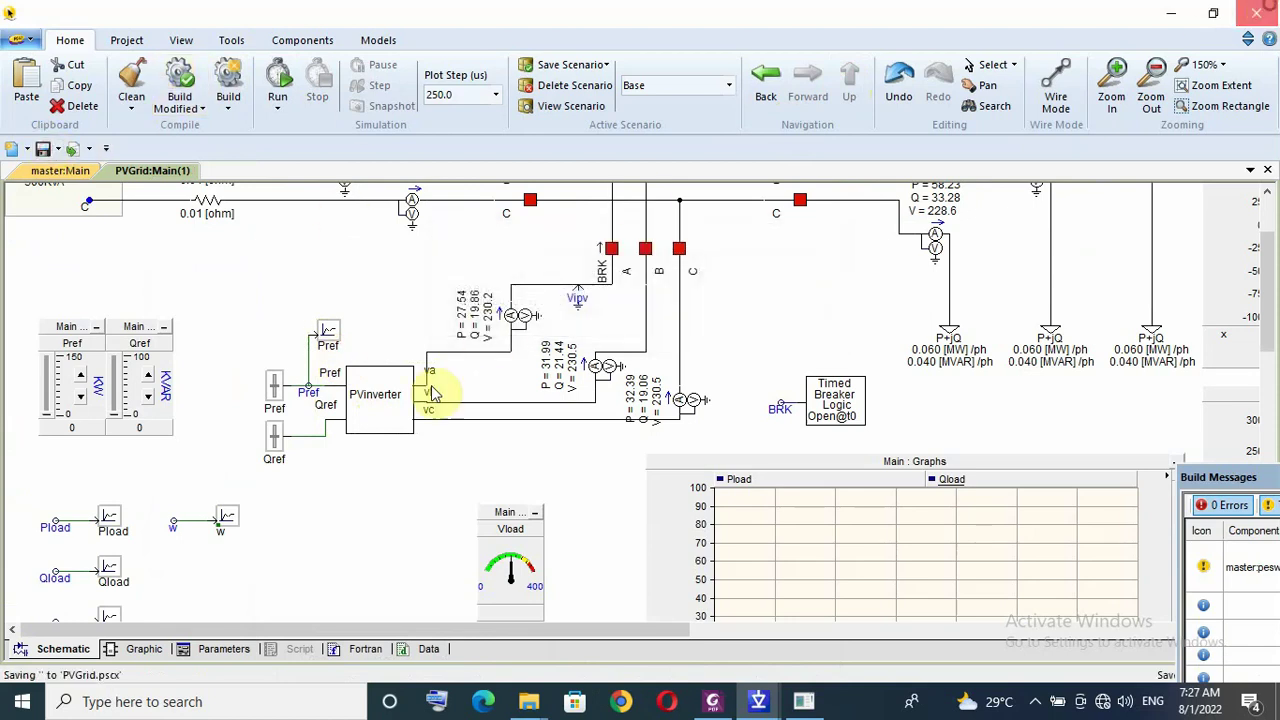
- Reopen PVGrid.pscx from the 2 PV CB folder and bring its PSCAD schematic window forward
click(529, 701)
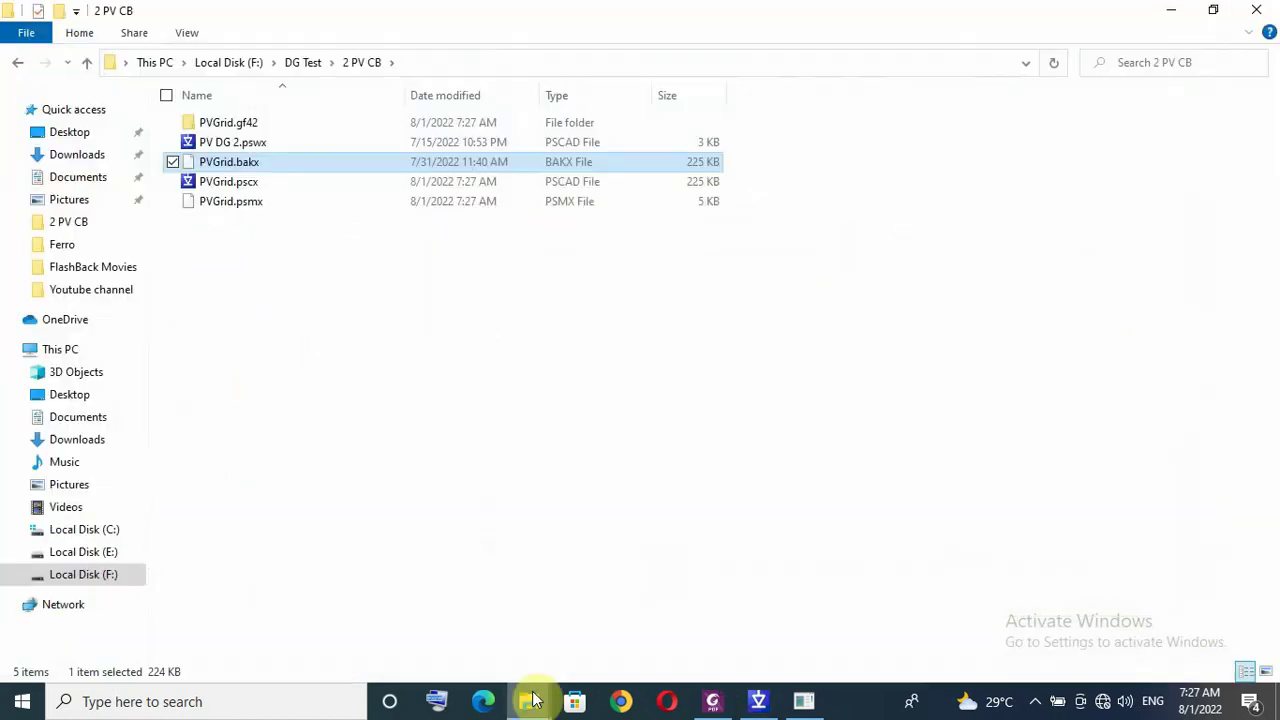
double_click(270, 181)
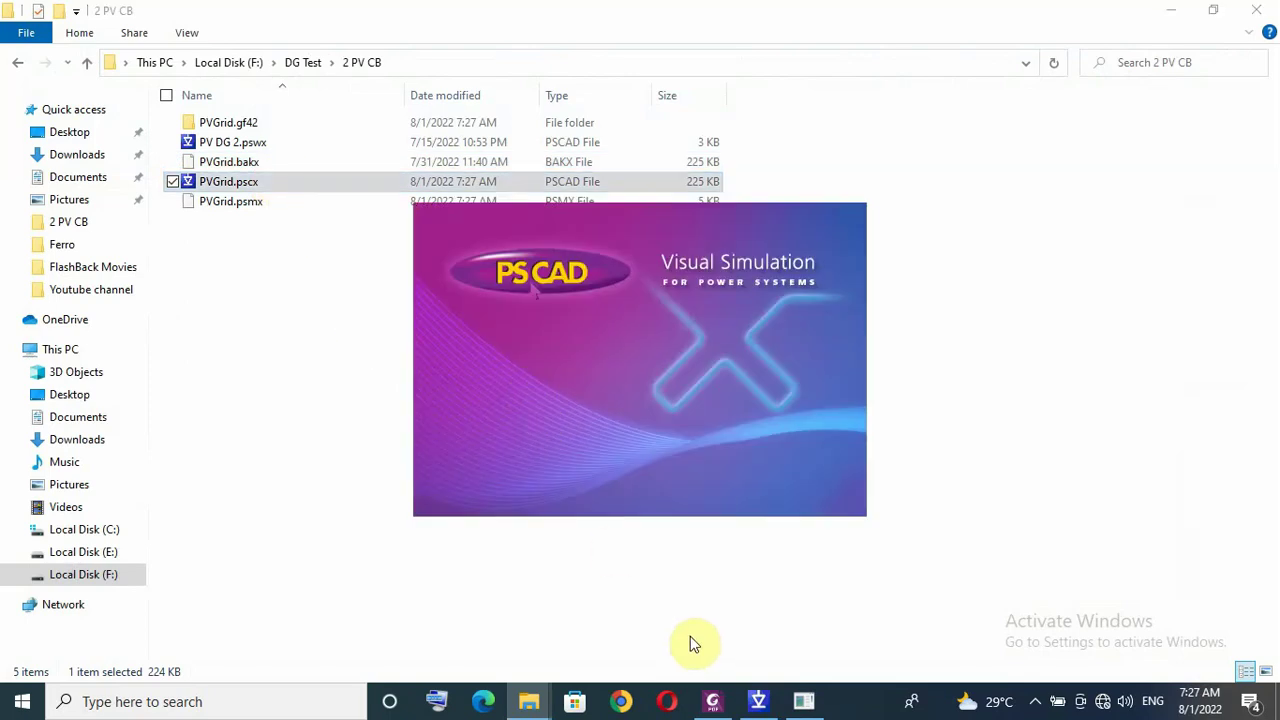
click(1035, 701)
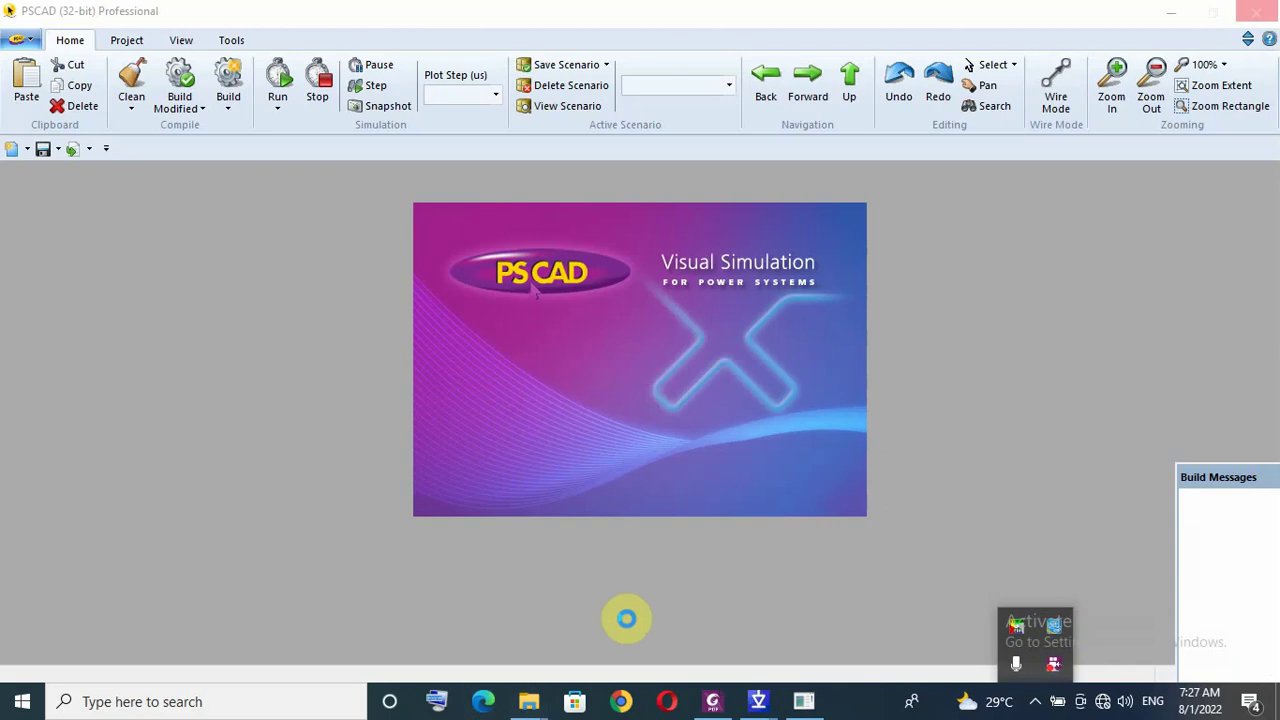
click(757, 700)
click(714, 657)
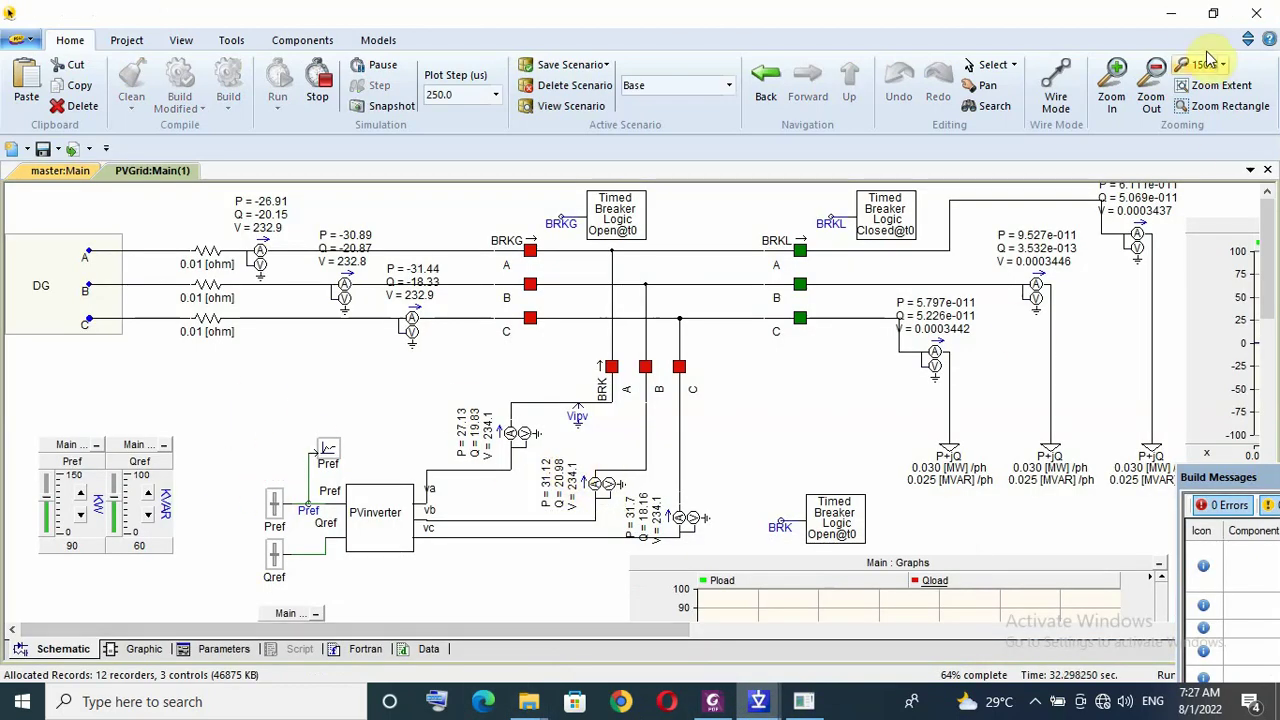
- Stop the simulation and inspect the BRKG, BRKL and BRK timed breaker switching settings
click(336, 76)
scroll(980, 143, down, 3)
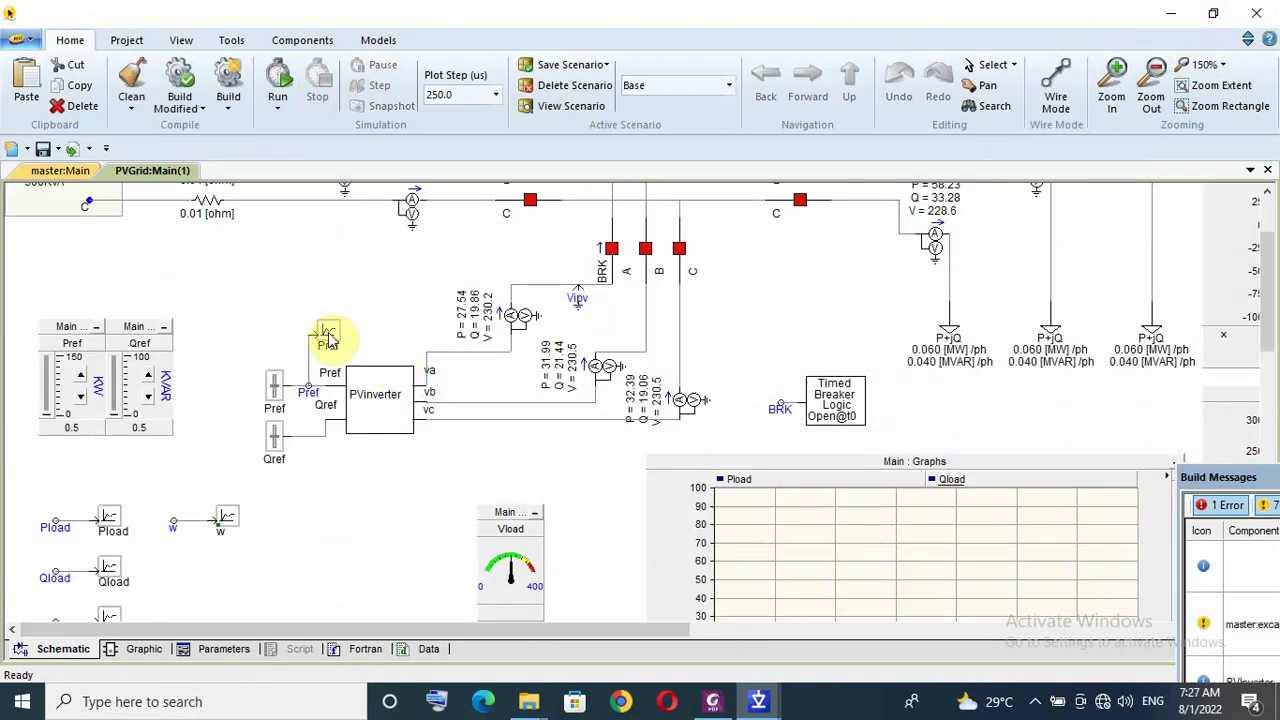
scroll(370, 300, up, 3)
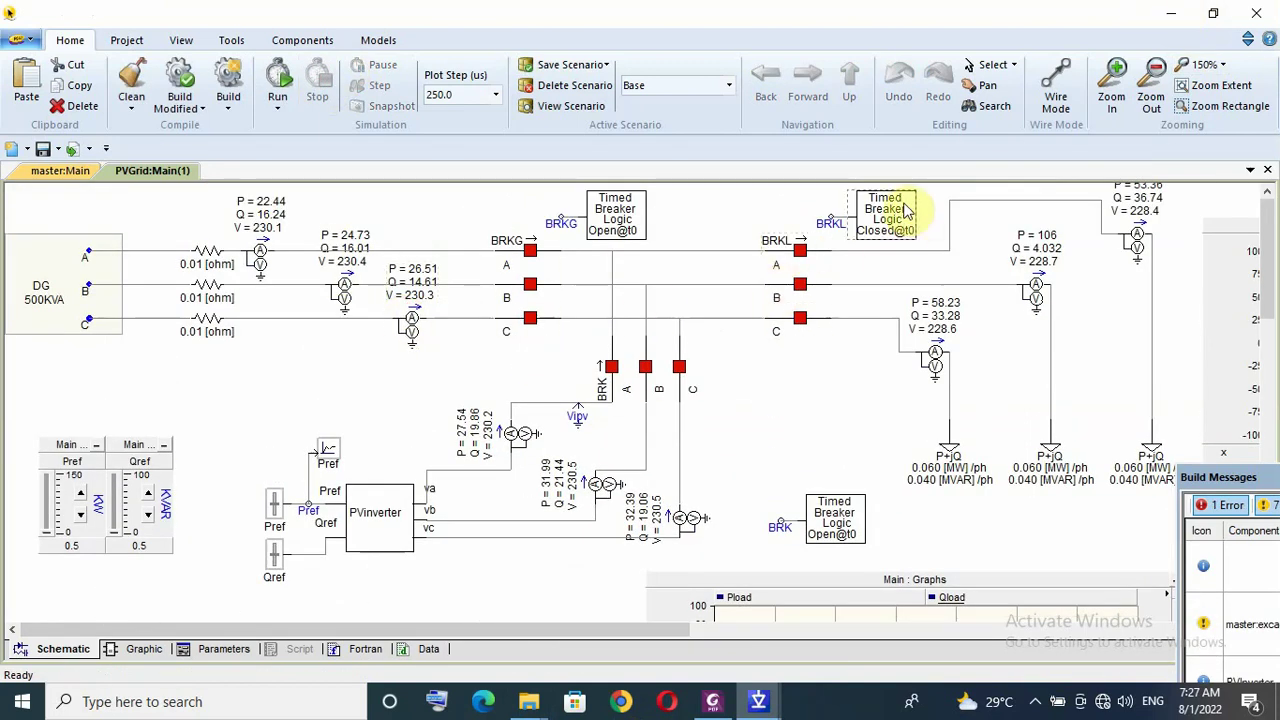
double_click(621, 219)
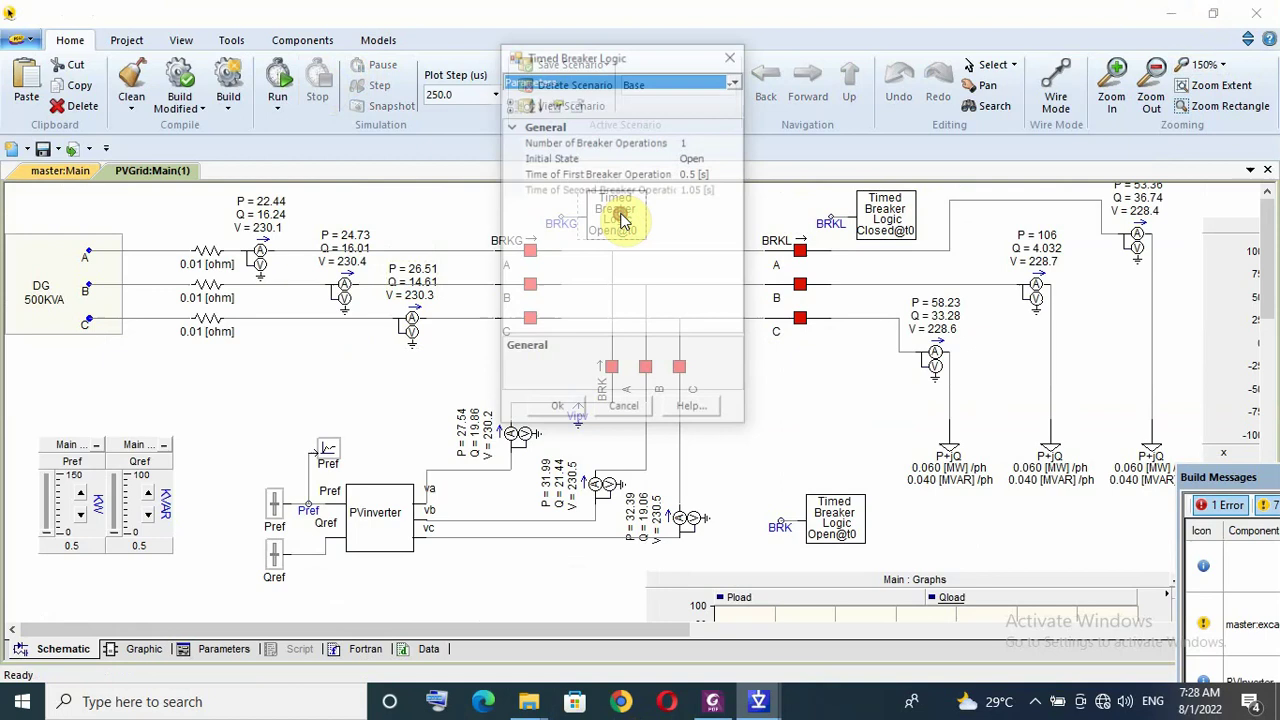
key(Escape)
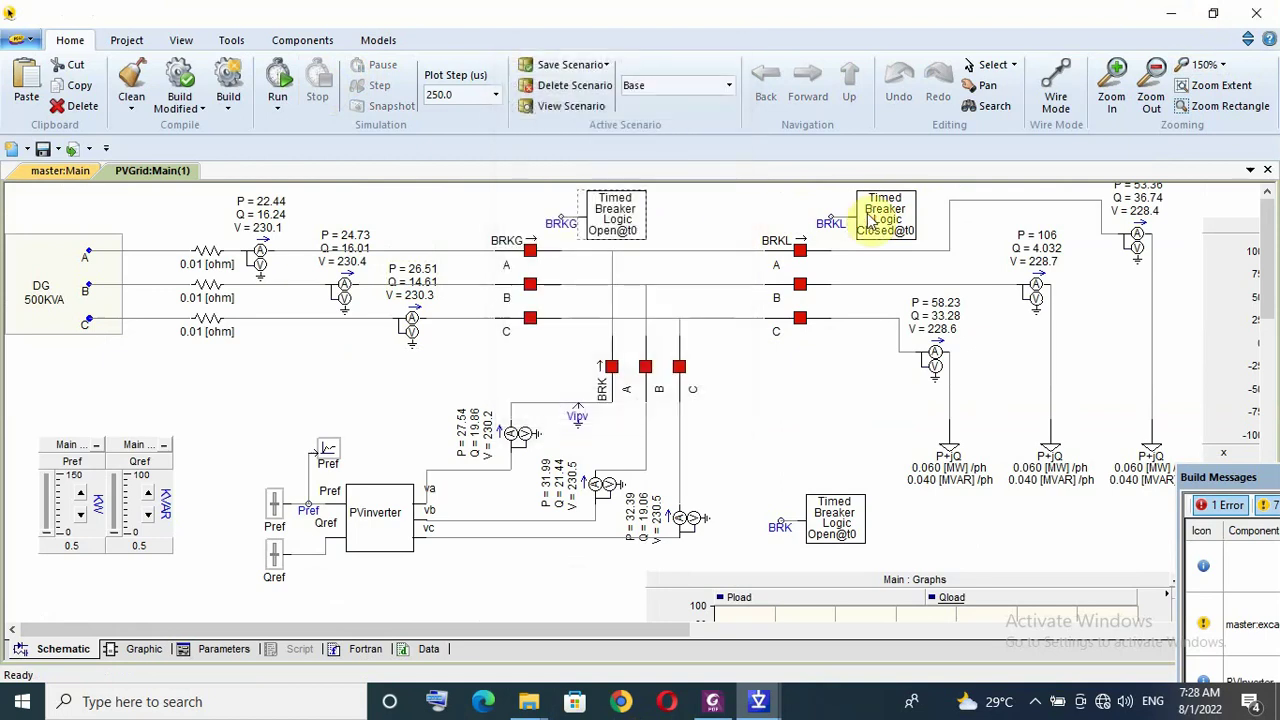
double_click(871, 214)
key(Escape)
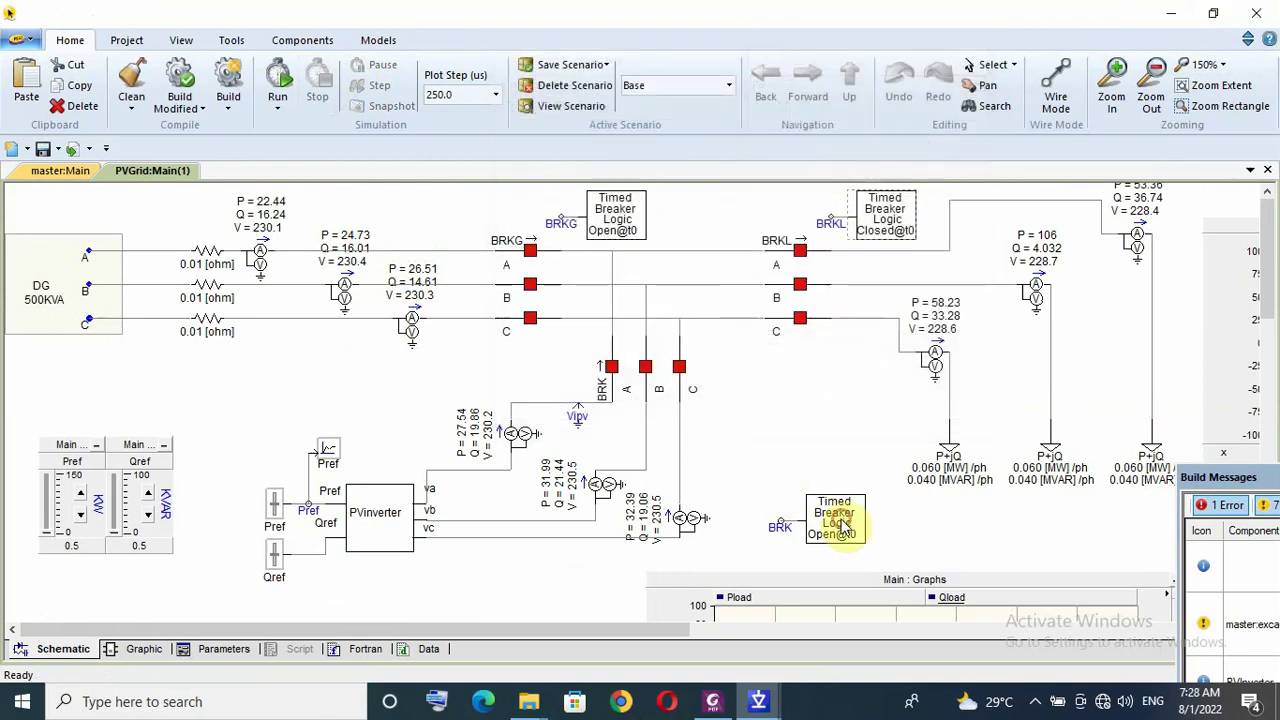
double_click(837, 512)
key(Escape)
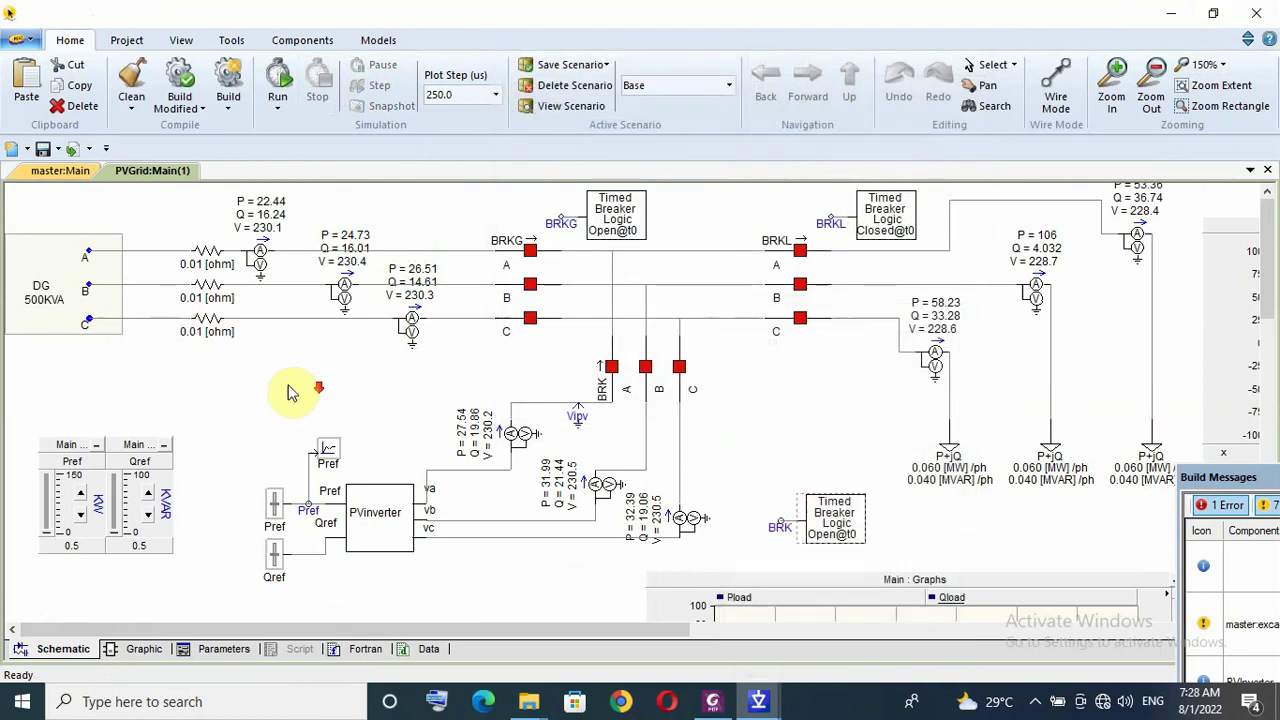
- Compile and restart the PVGrid simulation, which runs with 0 errors
scroll(270, 383, down, 10)
scroll(249, 380, up, 6)
click(277, 80)
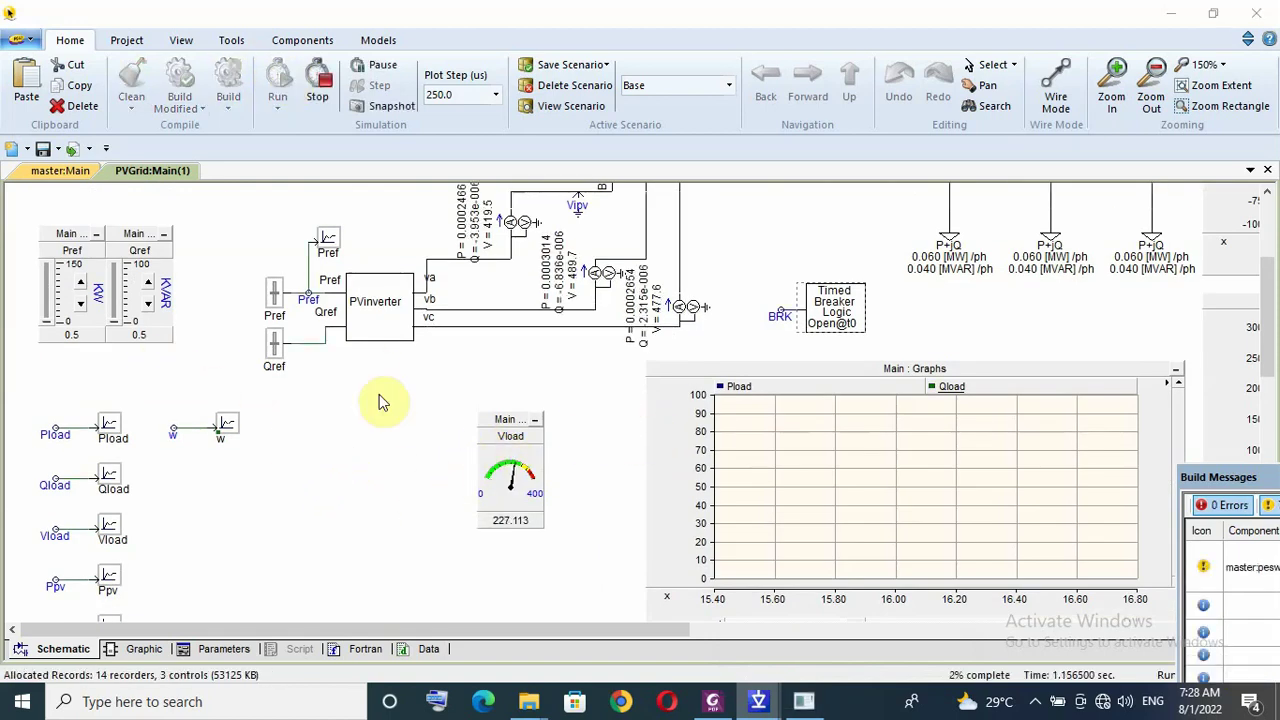
scroll(380, 400, up, 3)
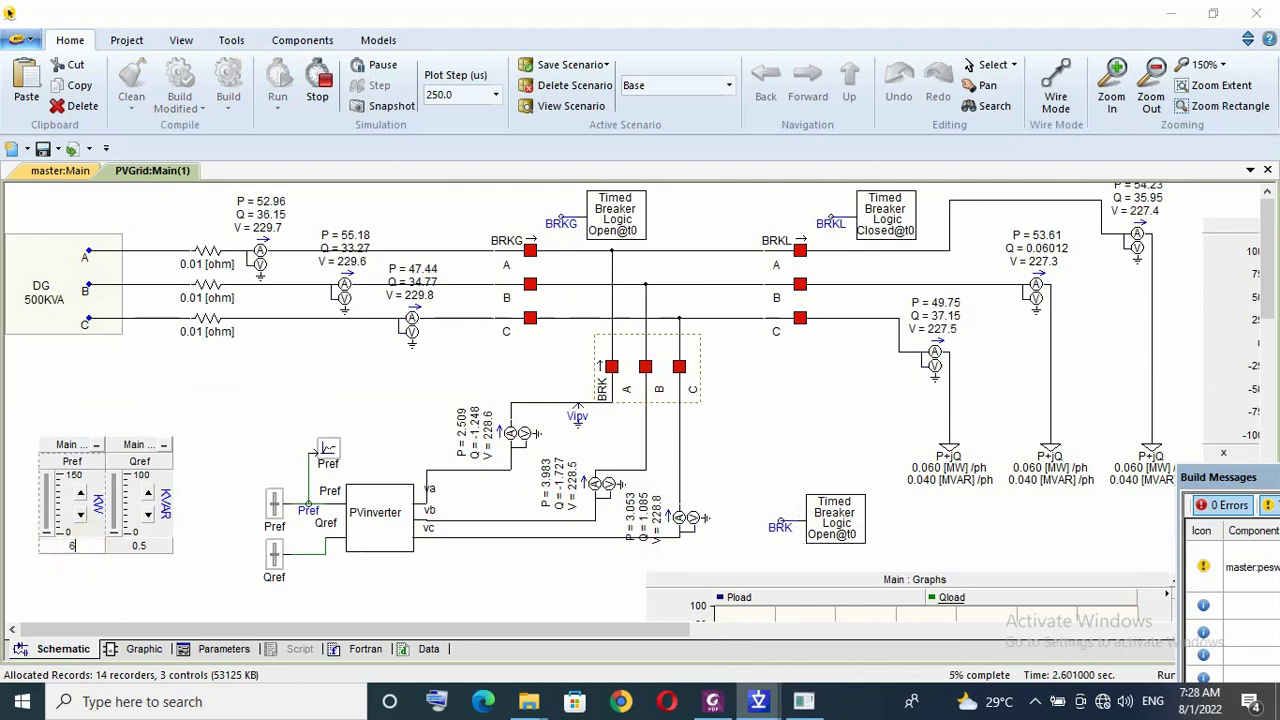
- Enter 90 as the Pref active power reference while the simulation runs
click(95, 547)
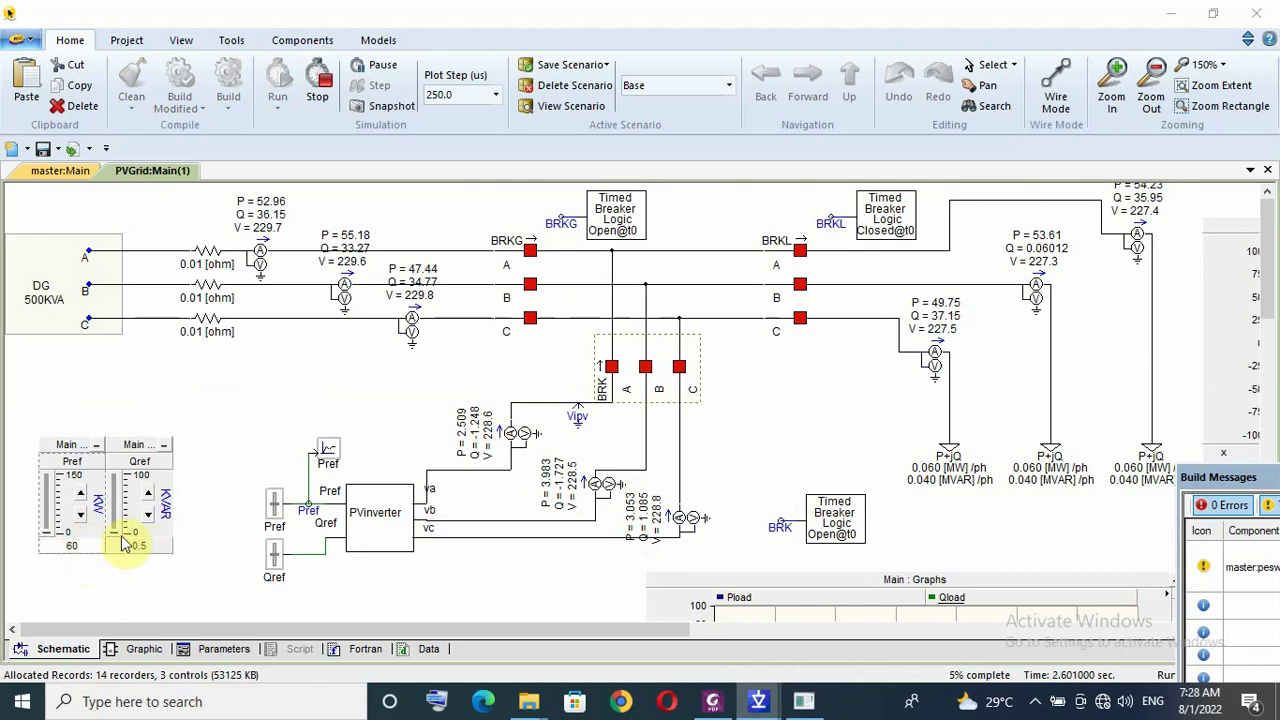
key(Return)
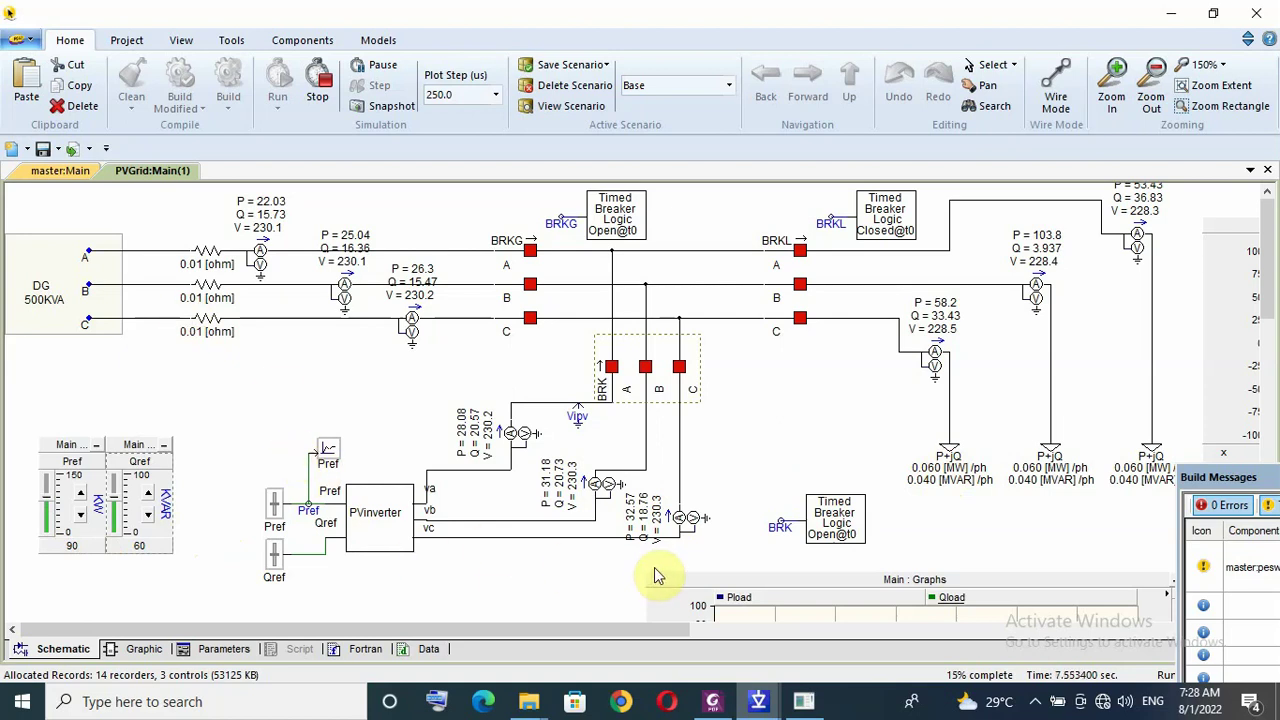
scroll(820, 500, down, 5)
scroll(645, 512, up, 5)
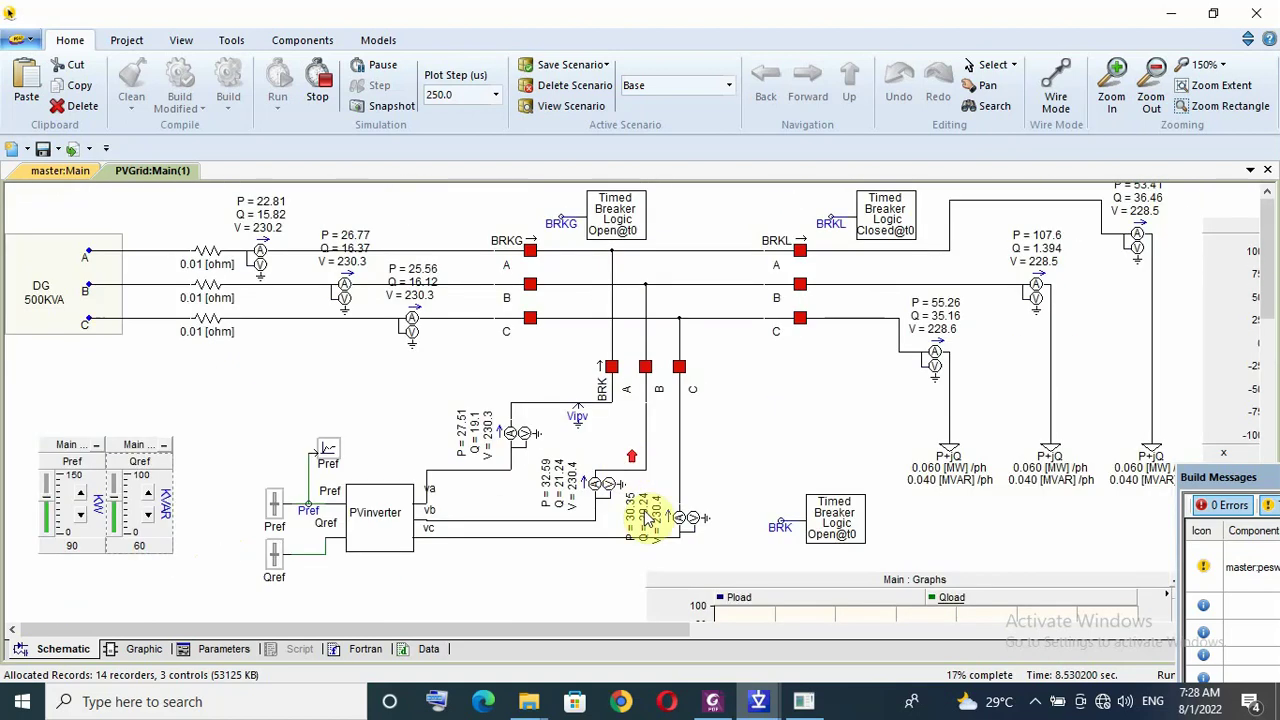
drag(663, 630, 1100, 628)
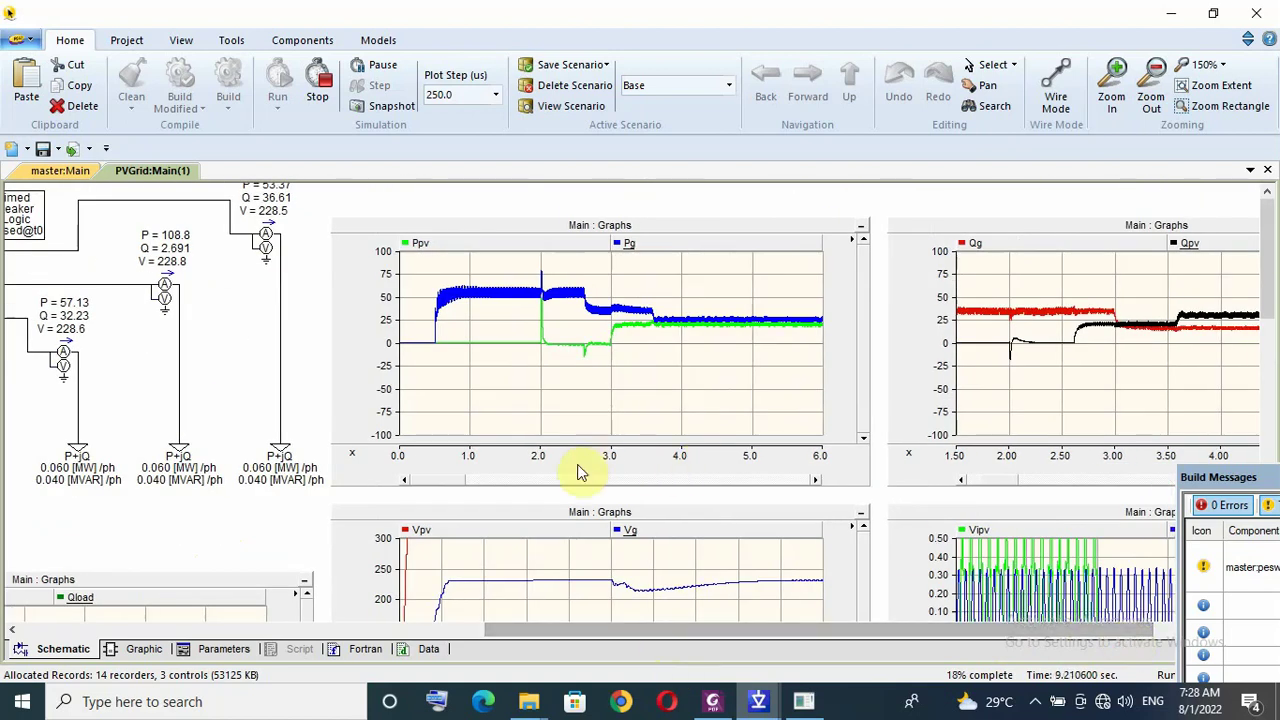
drag(457, 480, 505, 415)
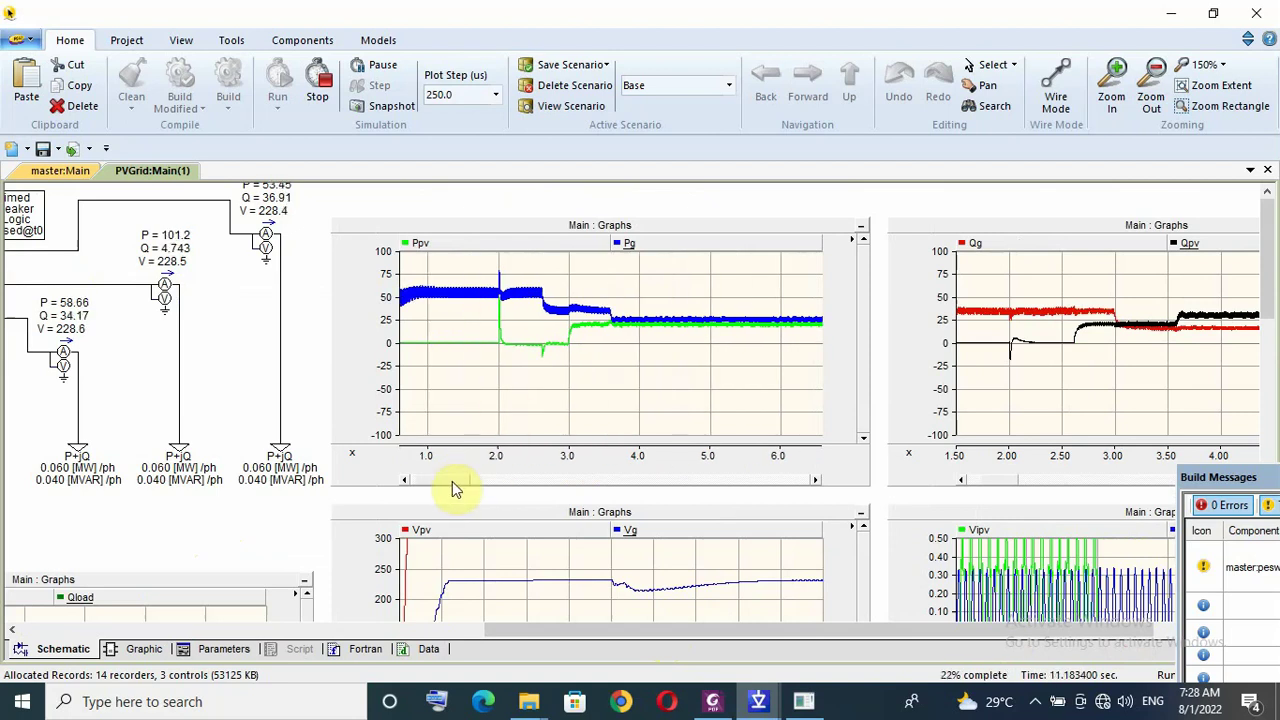
drag(449, 480, 457, 480)
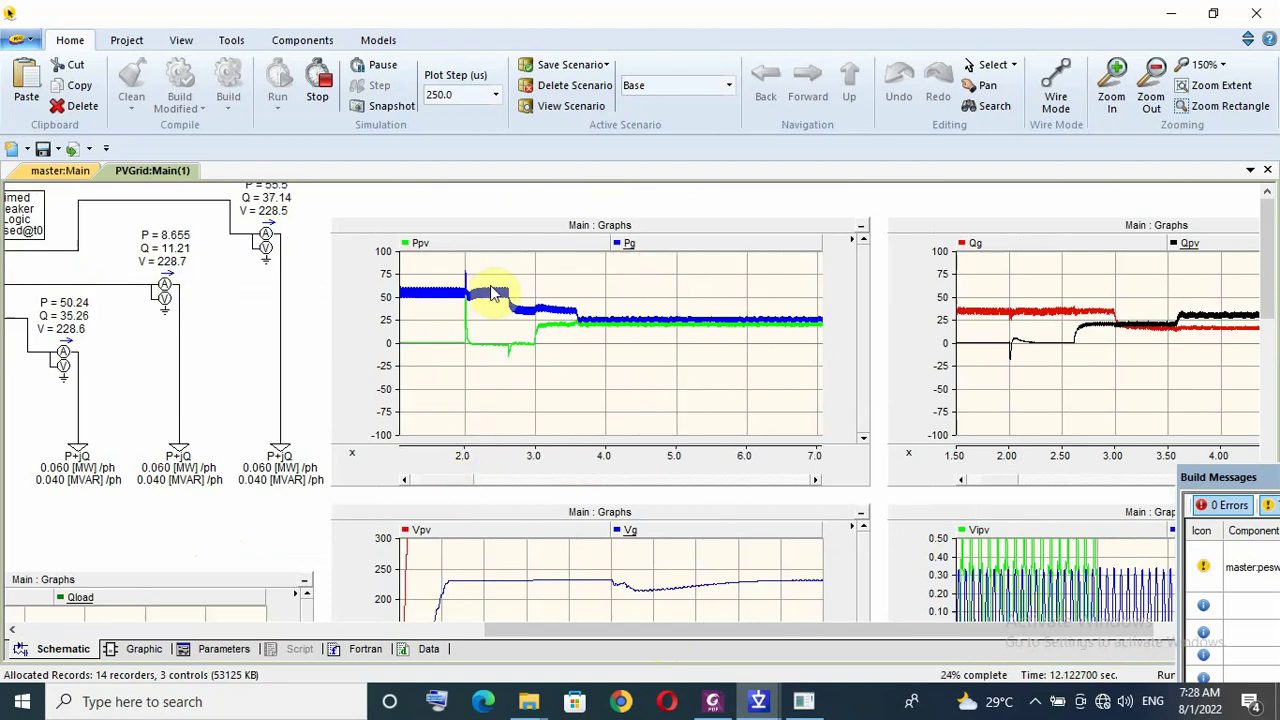
drag(457, 483, 487, 483)
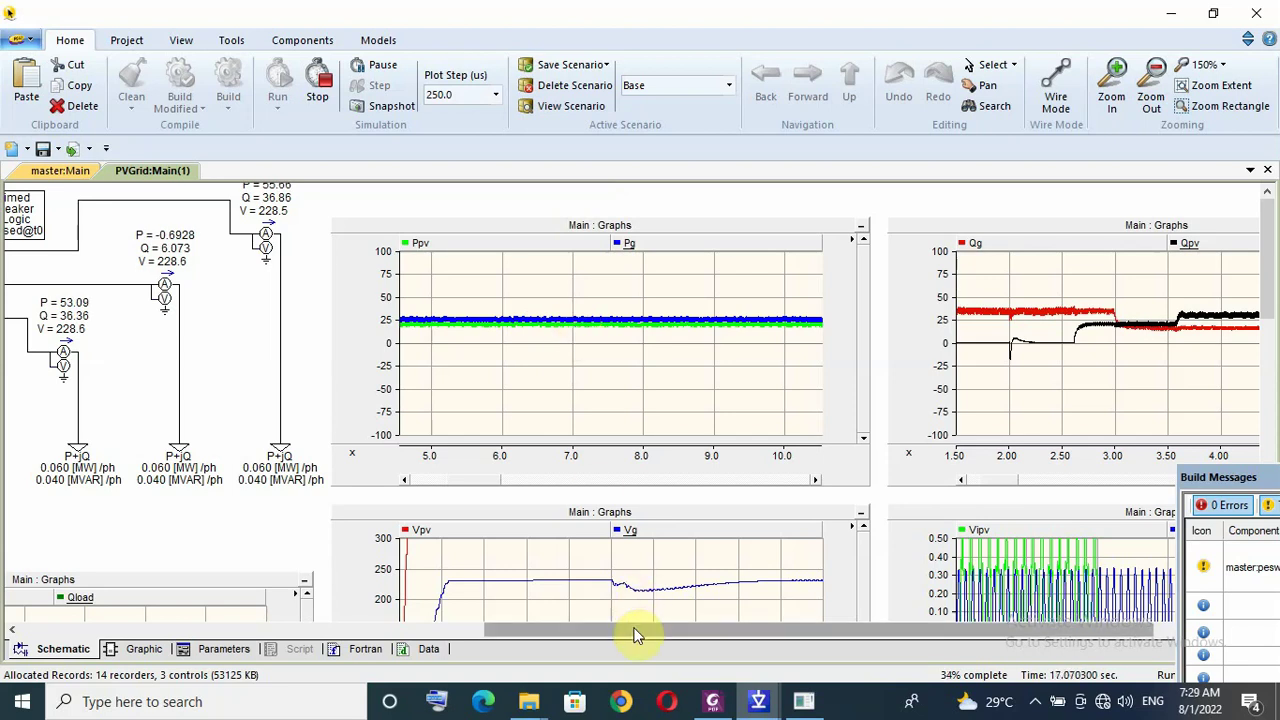
drag(640, 634, 787, 658)
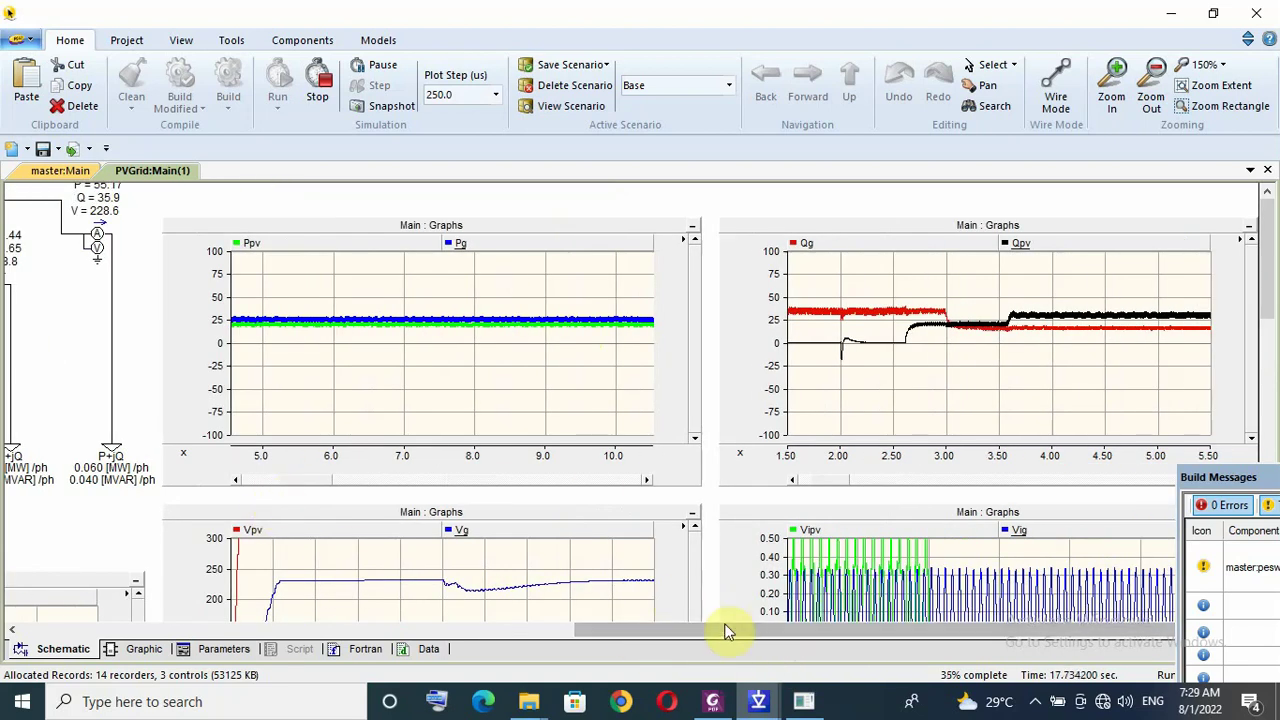
drag(686, 632, 126, 651)
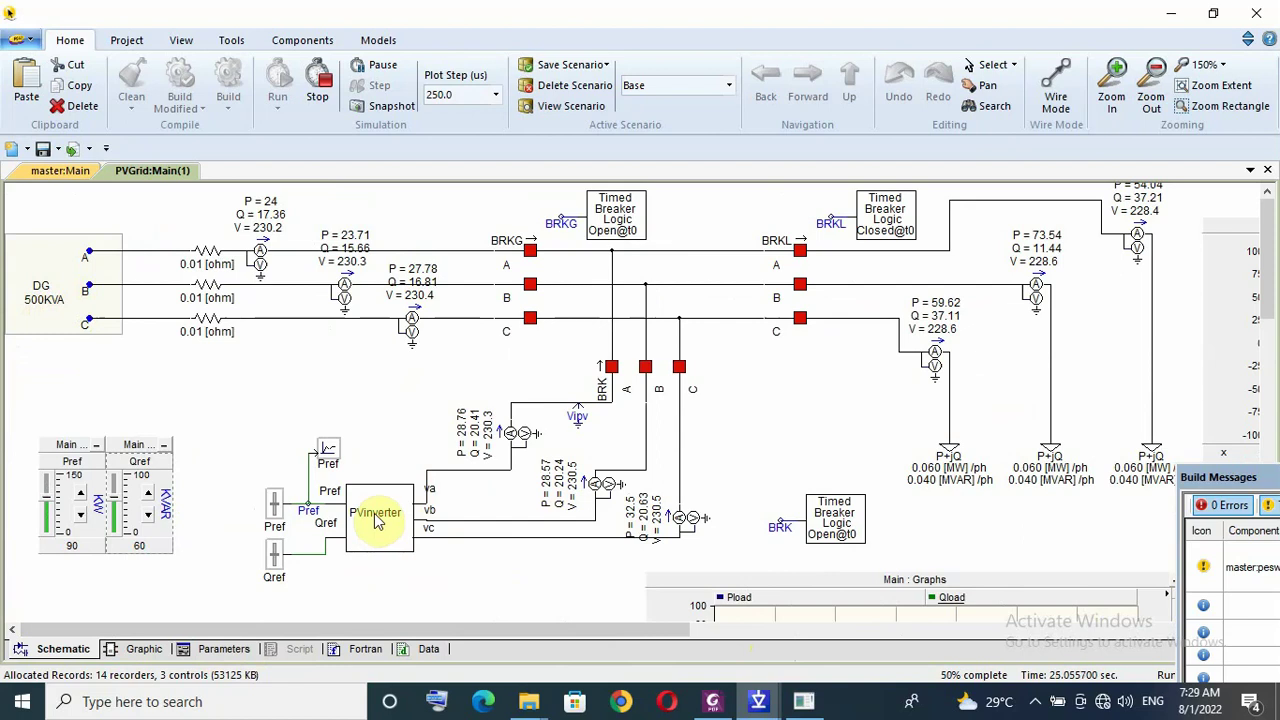
mouse_move(376, 520)
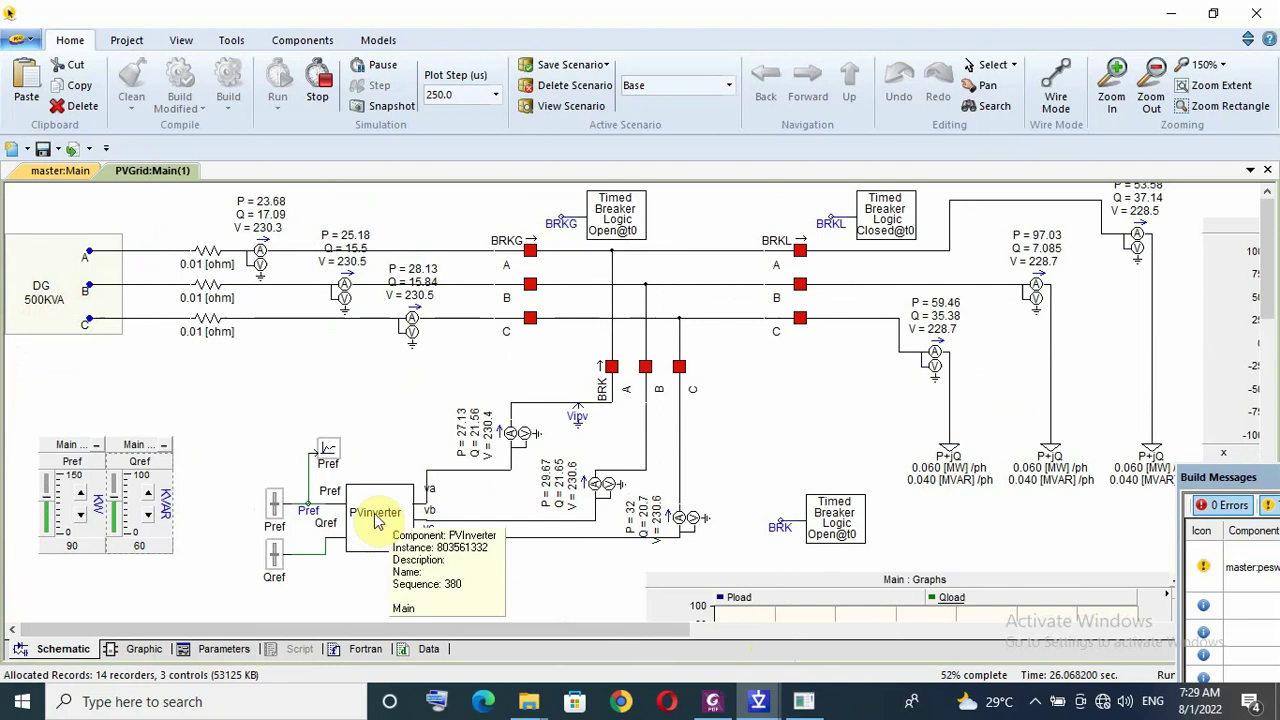